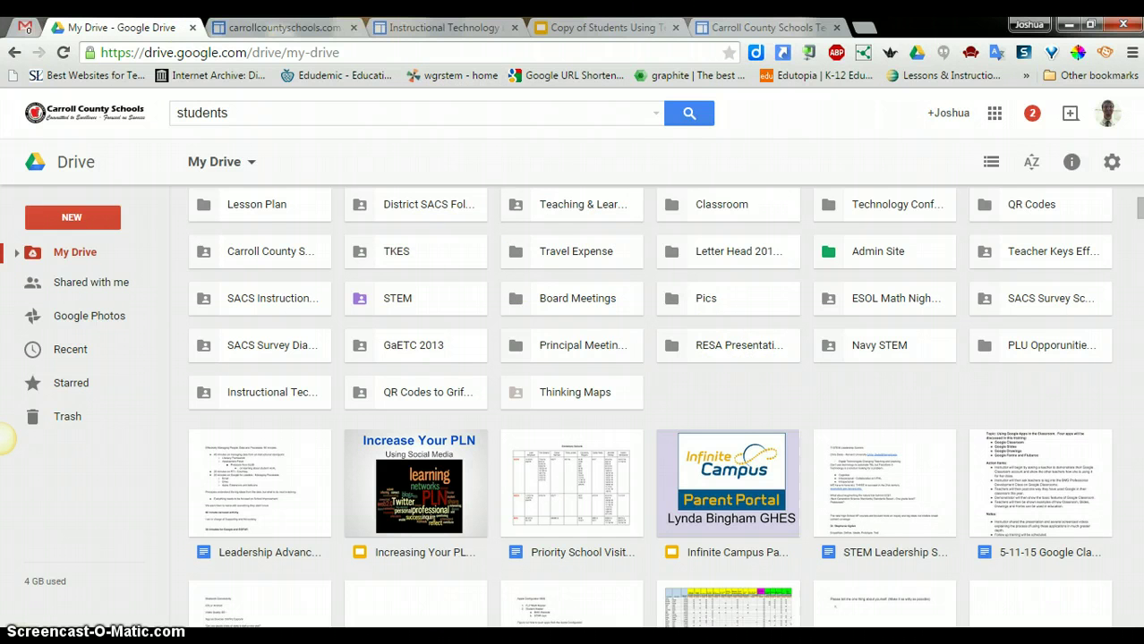
# Open Google Sites in a new tab from the Google apps grid in Drive.
pyautogui.click(994, 114)
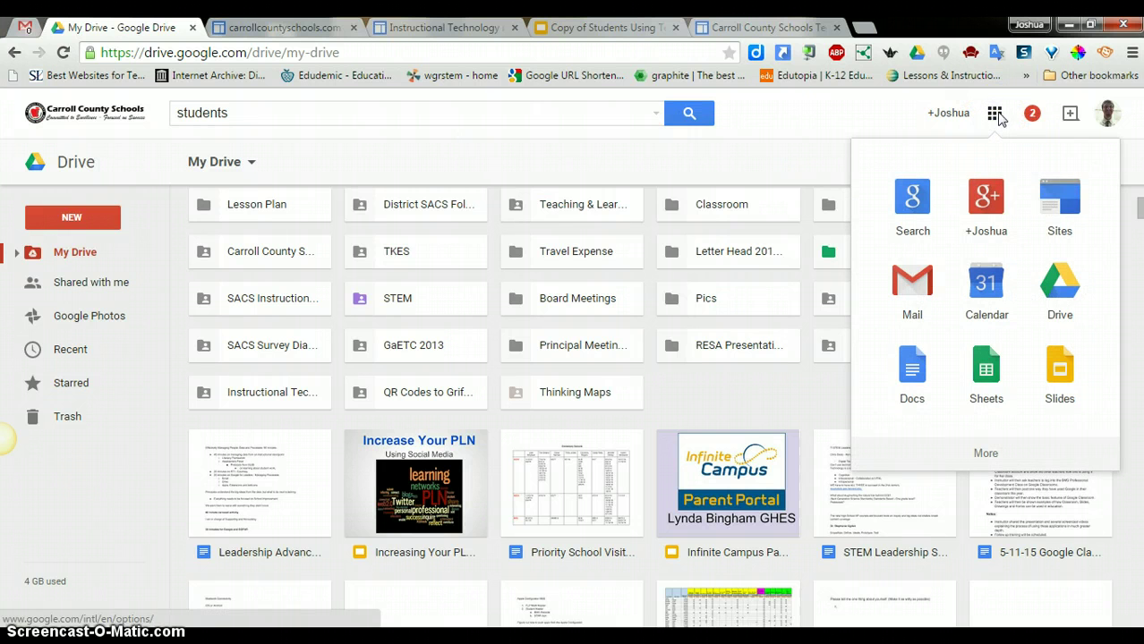
pyautogui.click(1061, 205)
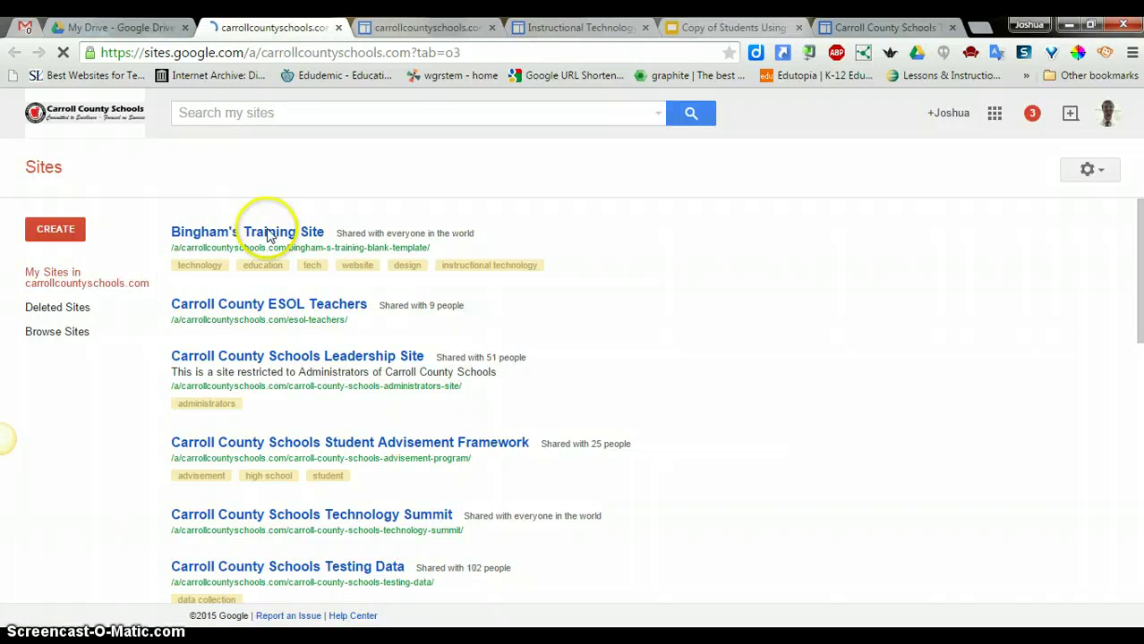
# Start a new site and scroll down the create-site page to the template choices.
pyautogui.click(80, 224)
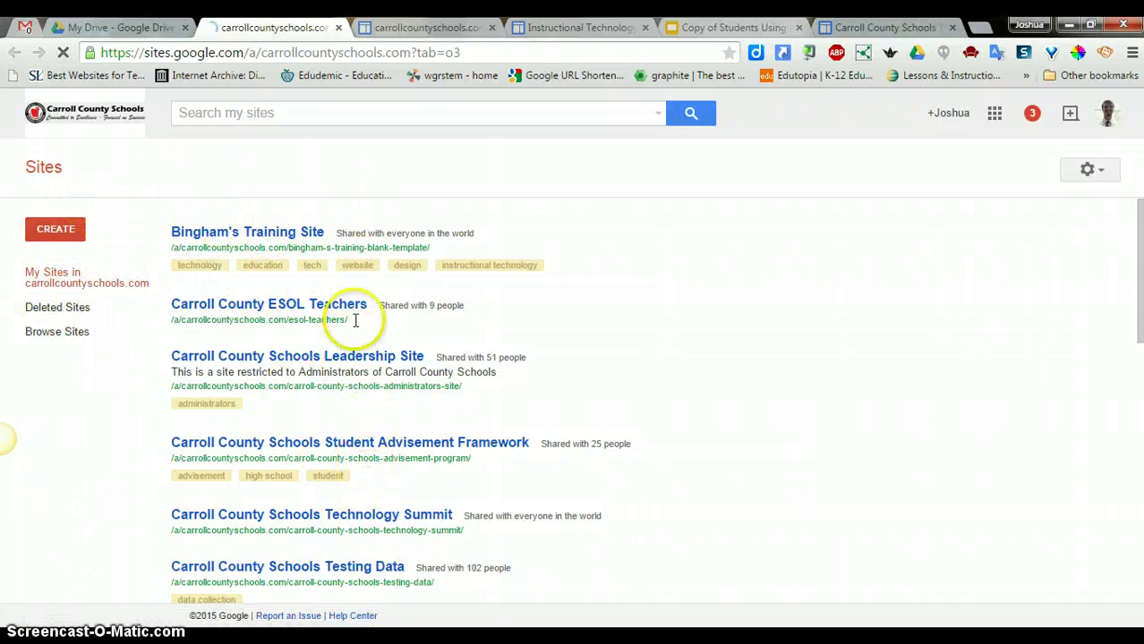
pyautogui.click(56, 231)
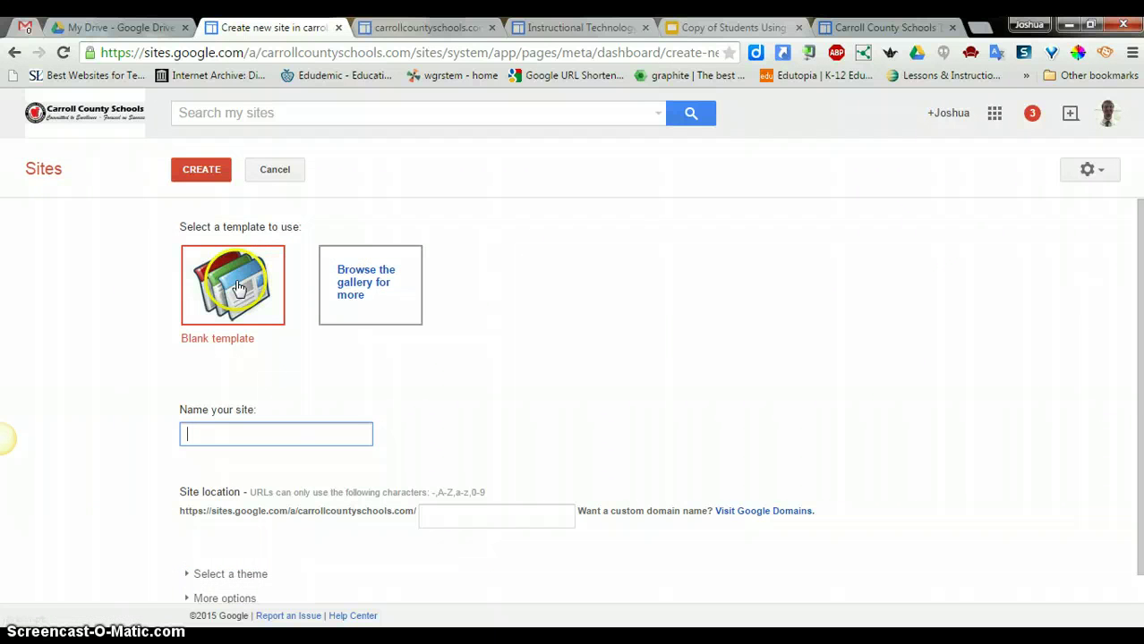
pyautogui.scroll(-1, 238, 288)
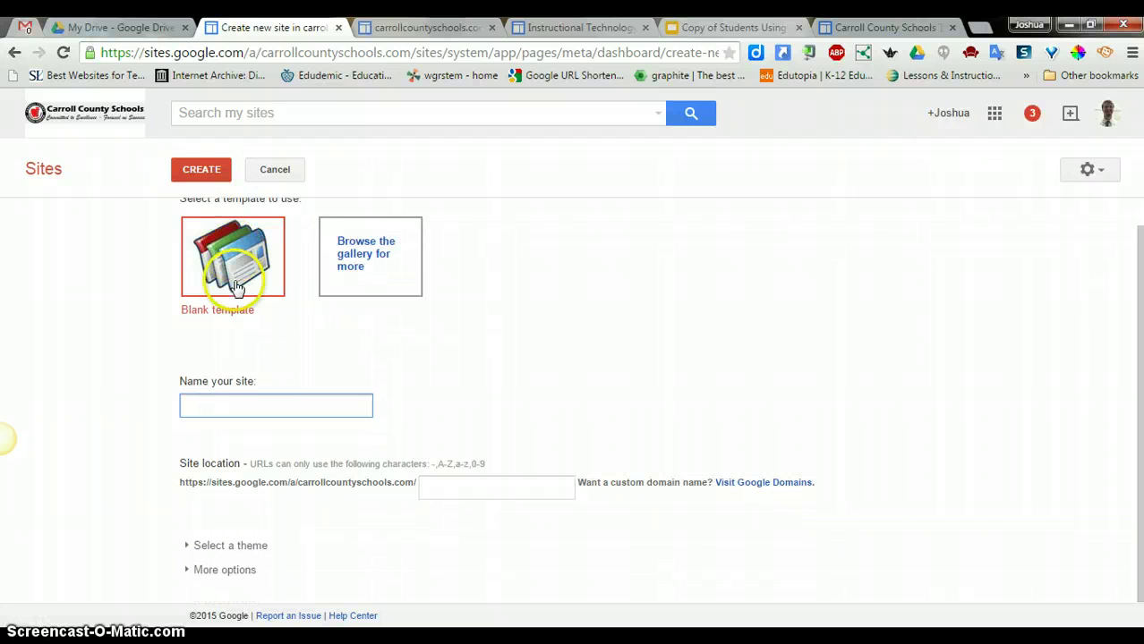
# Browse the gallery's Schools & education templates and view the Classroom Cork Board details.
pyautogui.click(361, 261)
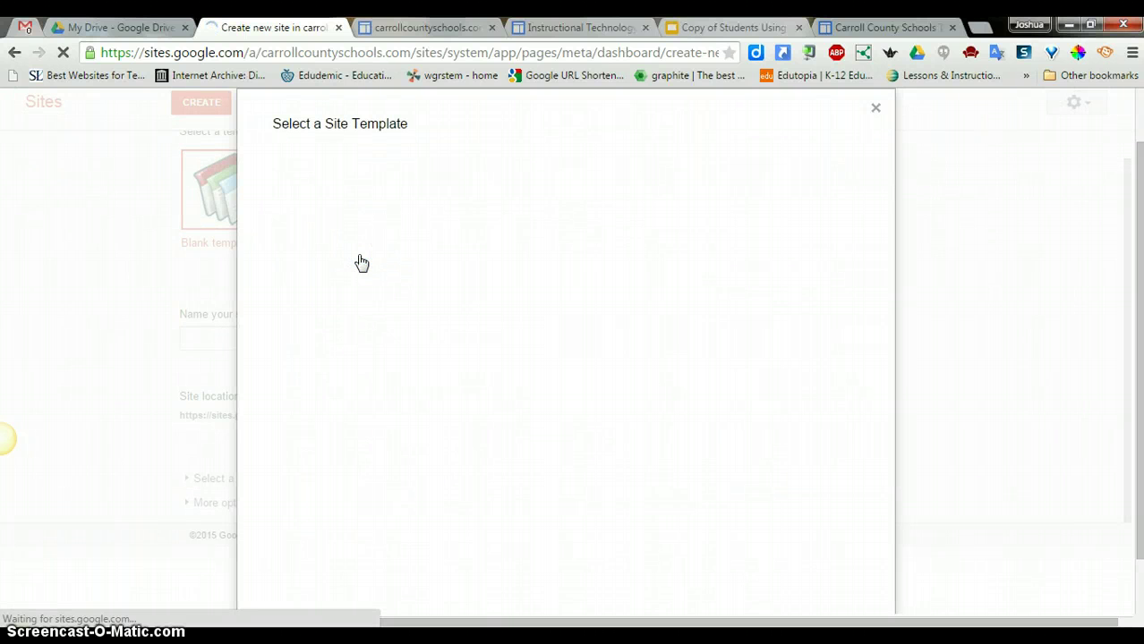
pyautogui.click(318, 224)
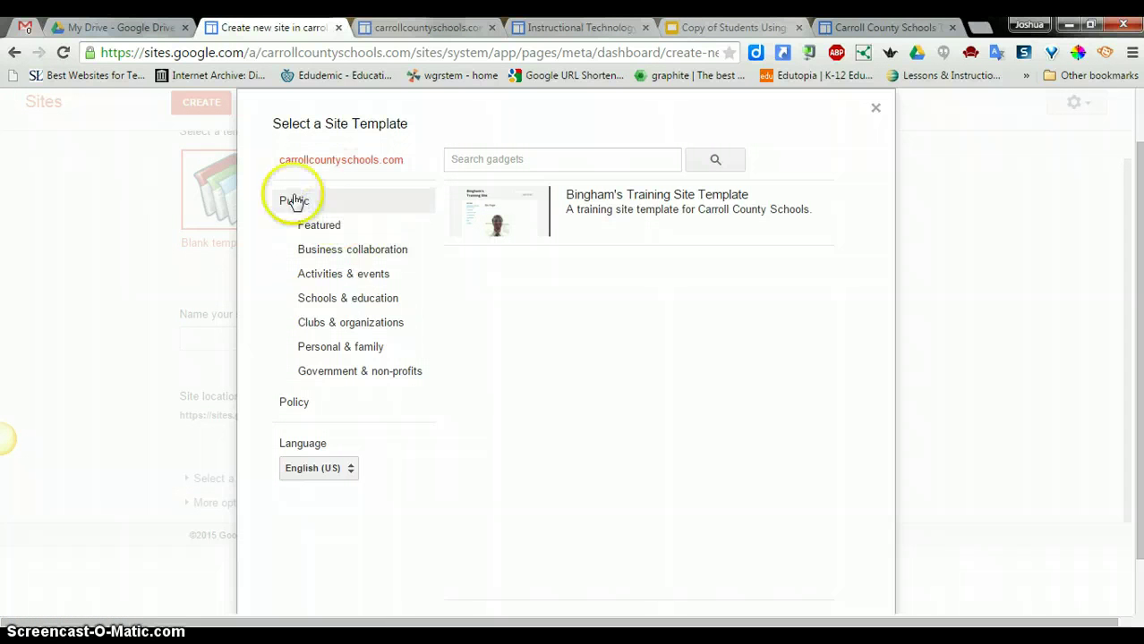
pyautogui.click(358, 302)
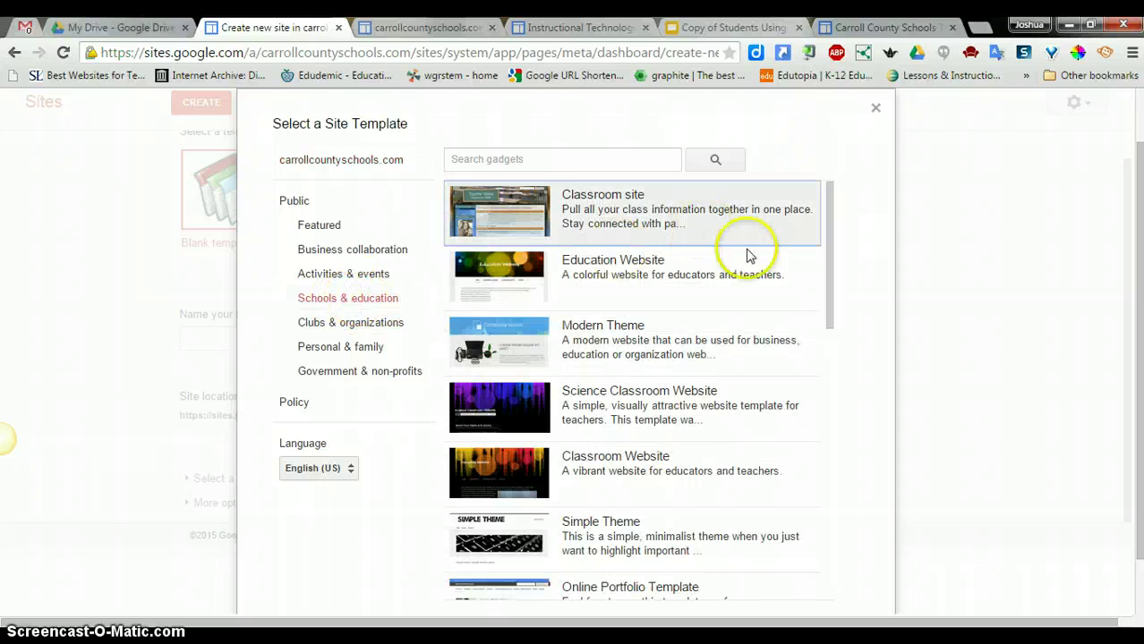
pyautogui.moveTo(830, 228); pyautogui.dragTo(857, 443)
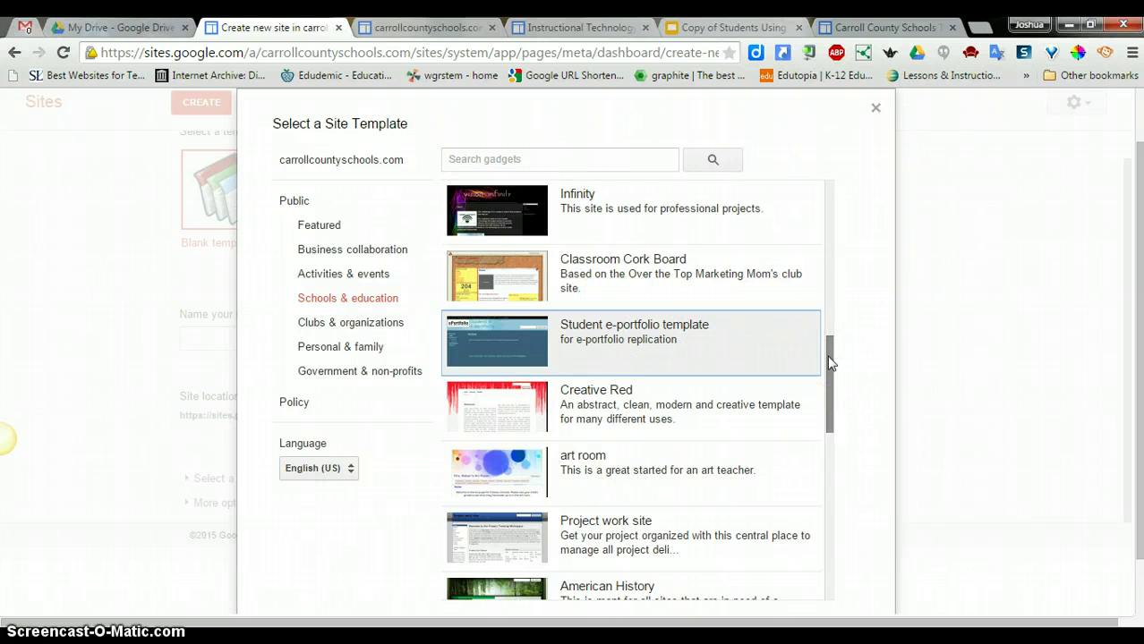
pyautogui.moveTo(830, 367); pyautogui.dragTo(828, 332)
pyautogui.click(605, 485)
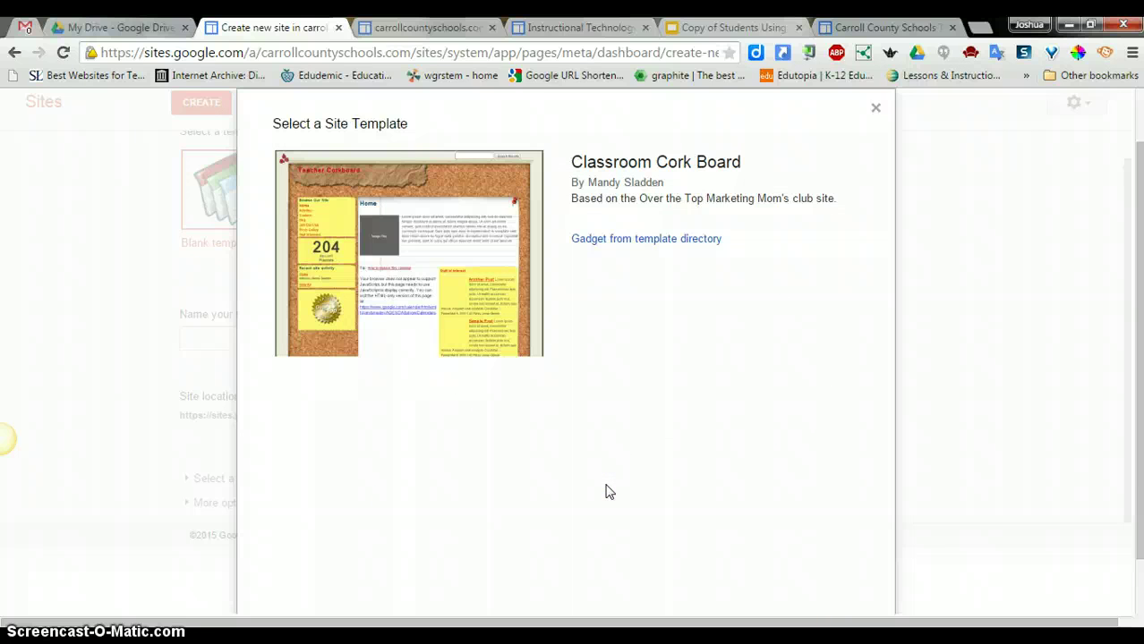
pyautogui.scroll(-1, 608, 307)
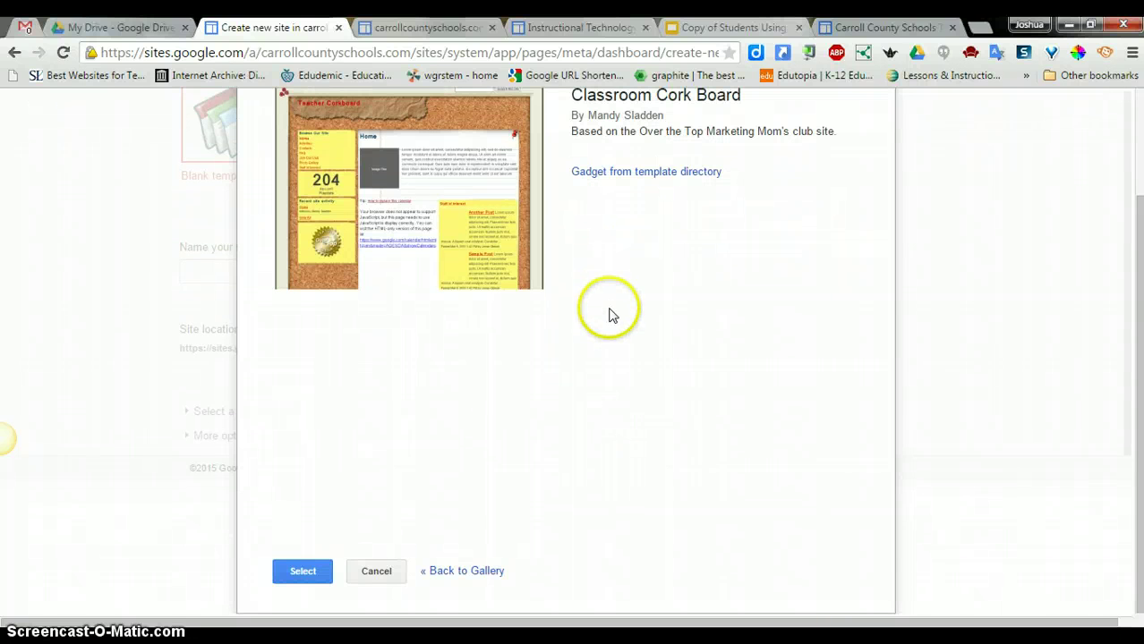
# Choose the Classroom Cork Board template, name the site 'Delete Me', and set its location to 'hi'.
pyautogui.click(305, 572)
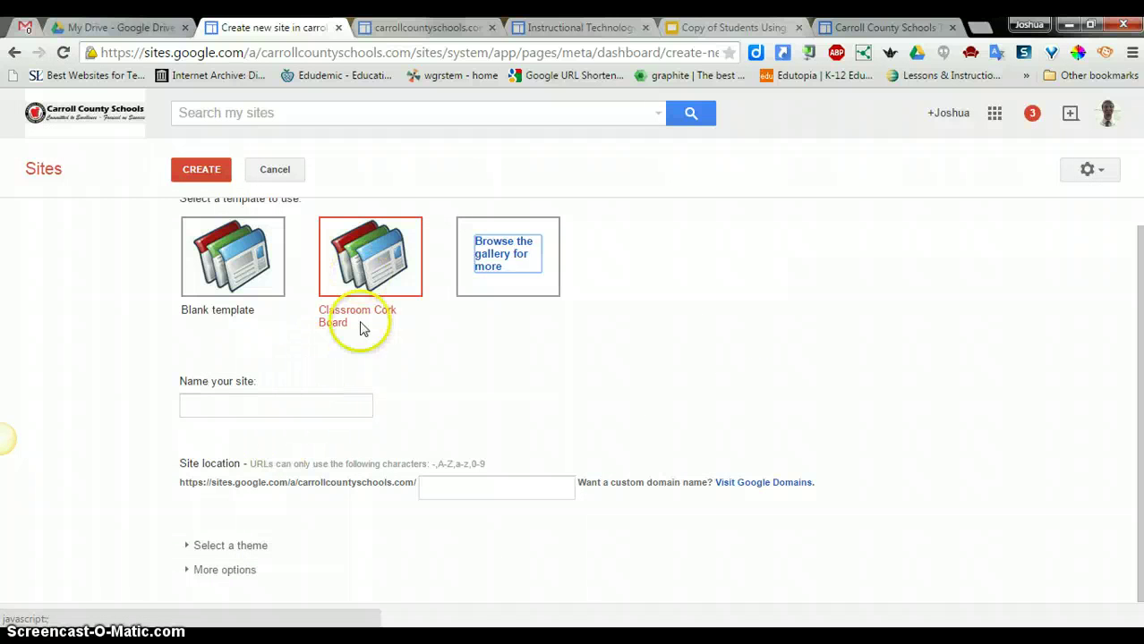
pyautogui.click(303, 396)
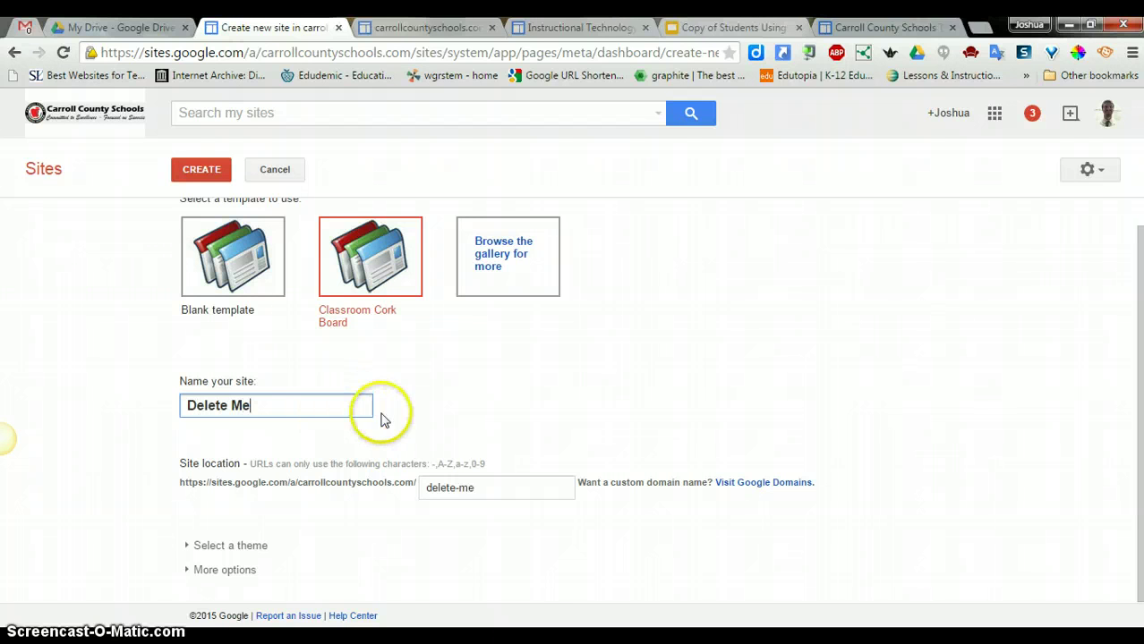
pyautogui.click(496, 394)
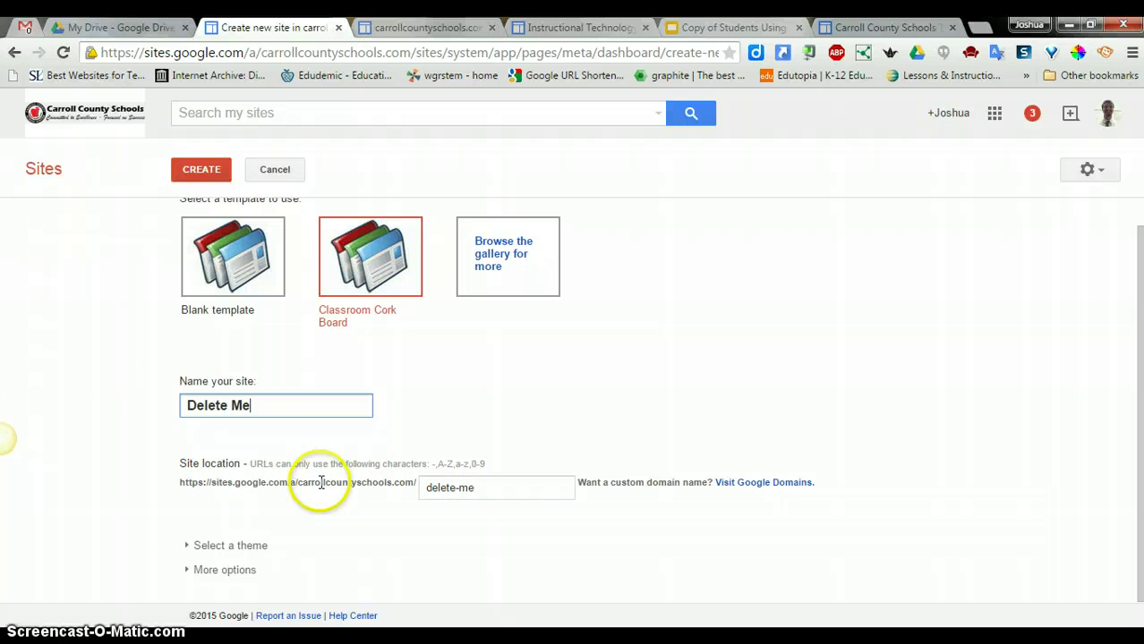
pyautogui.click(481, 487)
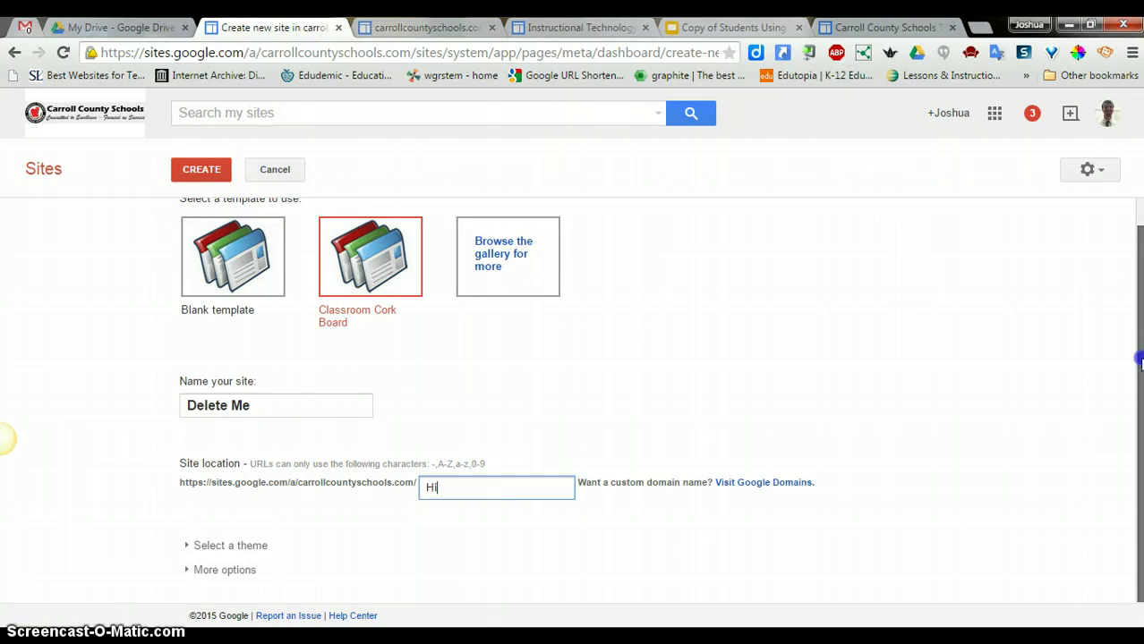
pyautogui.click(209, 541)
pyautogui.scroll(-1, 187, 547)
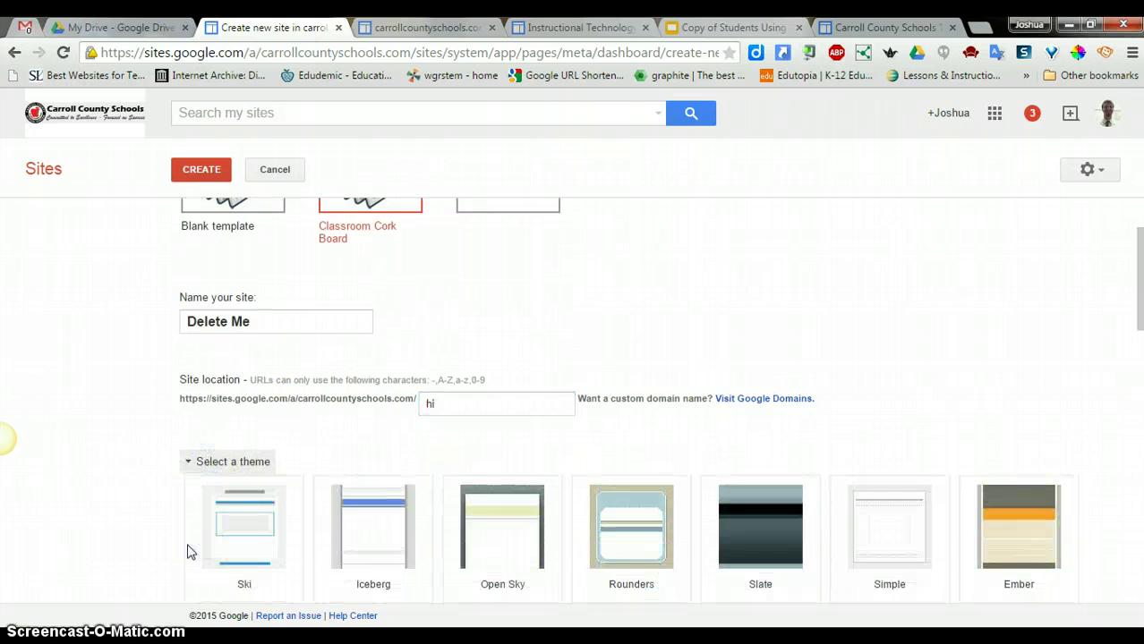
pyautogui.scroll(1, 188, 547)
pyautogui.scroll(-5, 133, 440)
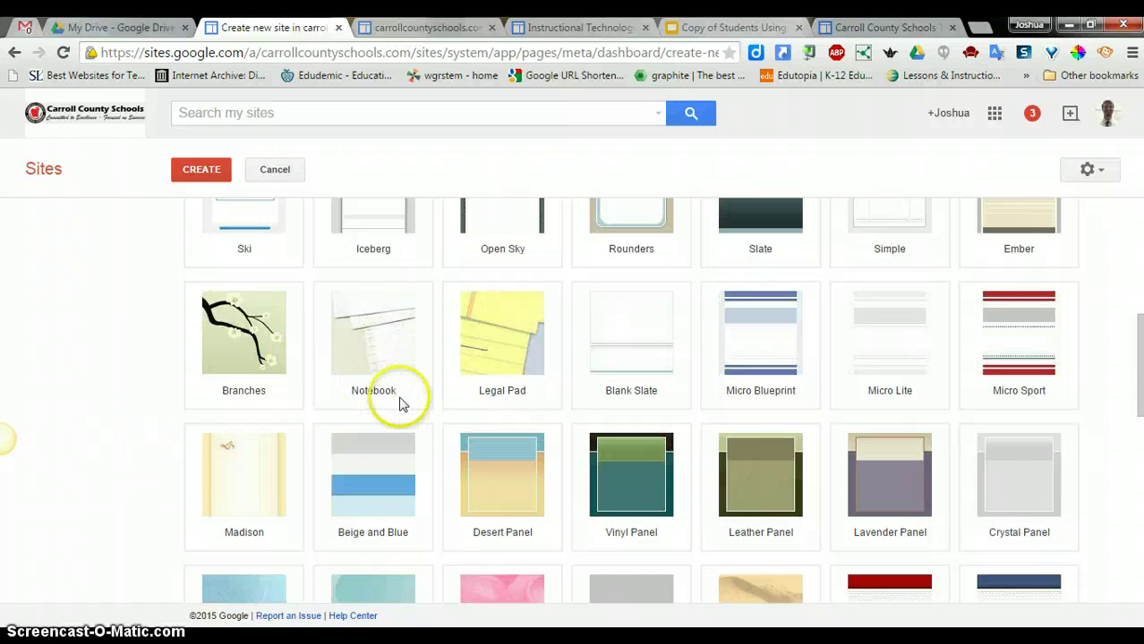
pyautogui.scroll(3, 327, 420)
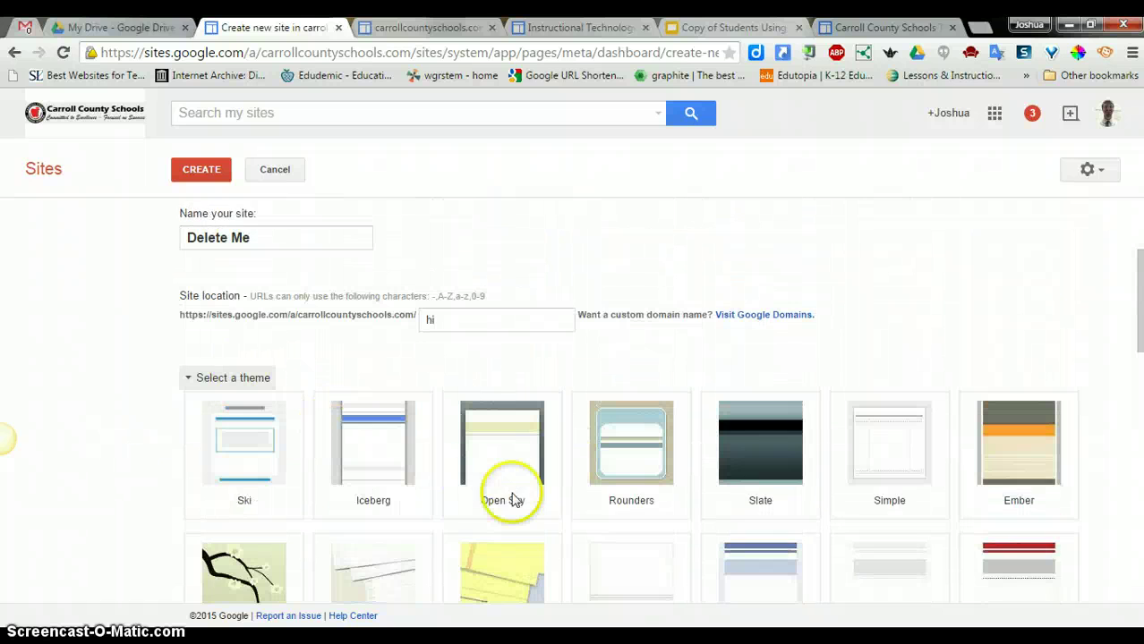
pyautogui.scroll(-1, 524, 484)
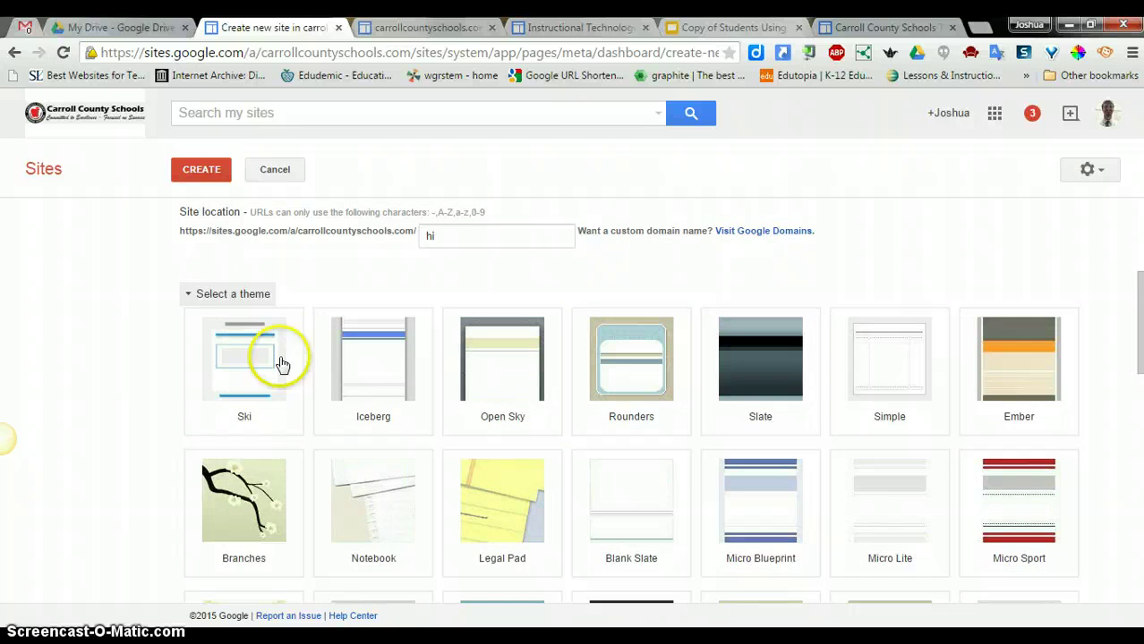
pyautogui.scroll(-1, 376, 448)
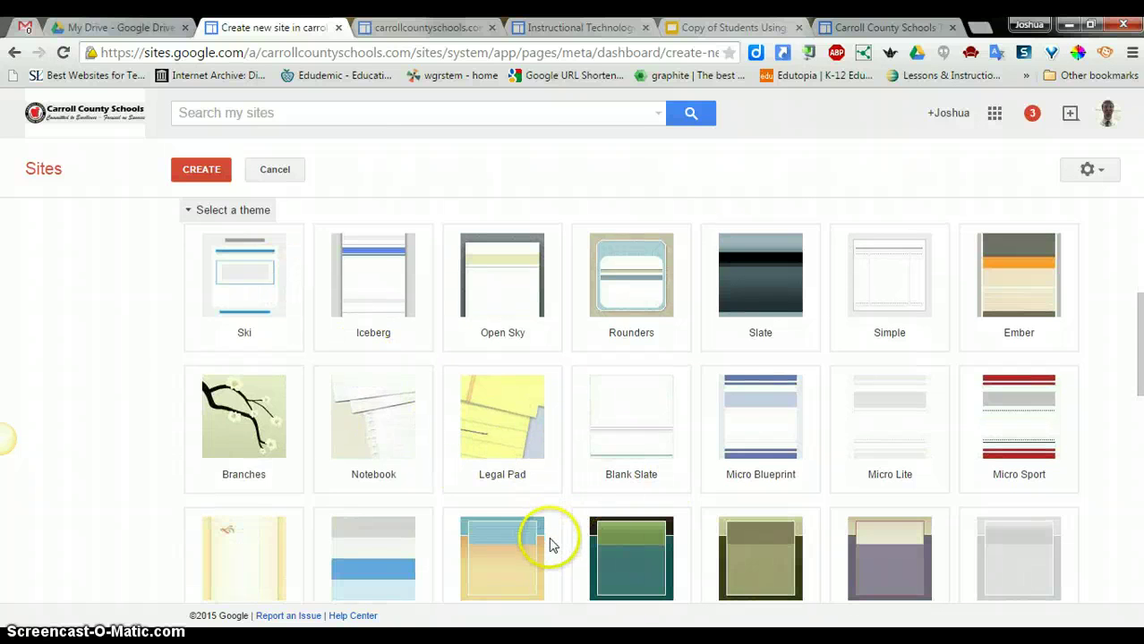
pyautogui.scroll(-3, 549, 542)
pyautogui.scroll(4, 537, 537)
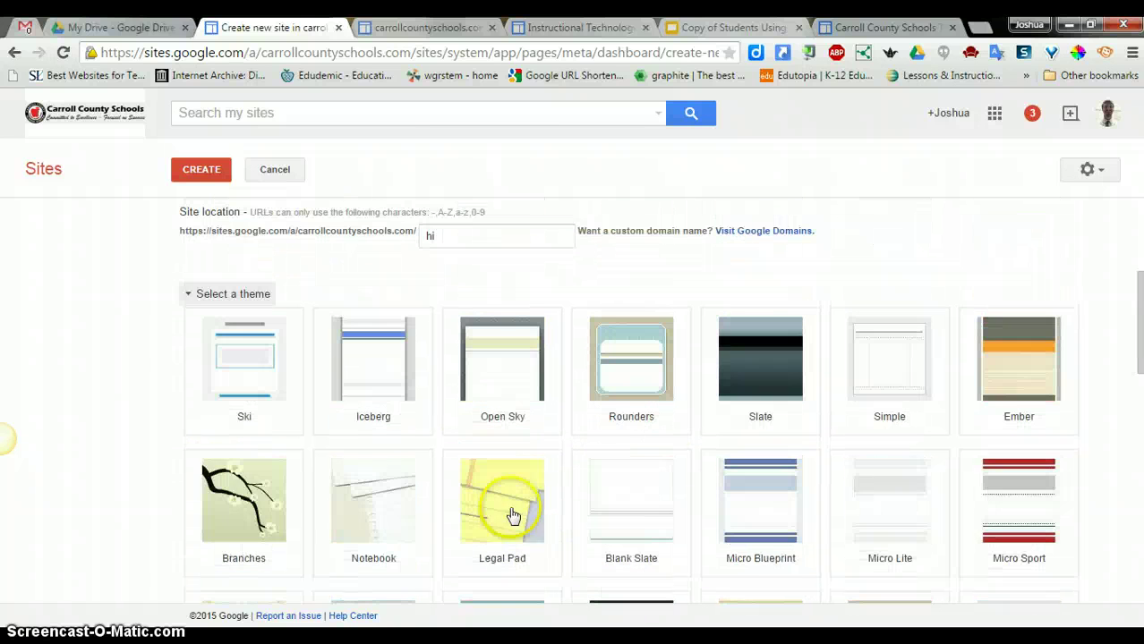
pyautogui.click(202, 297)
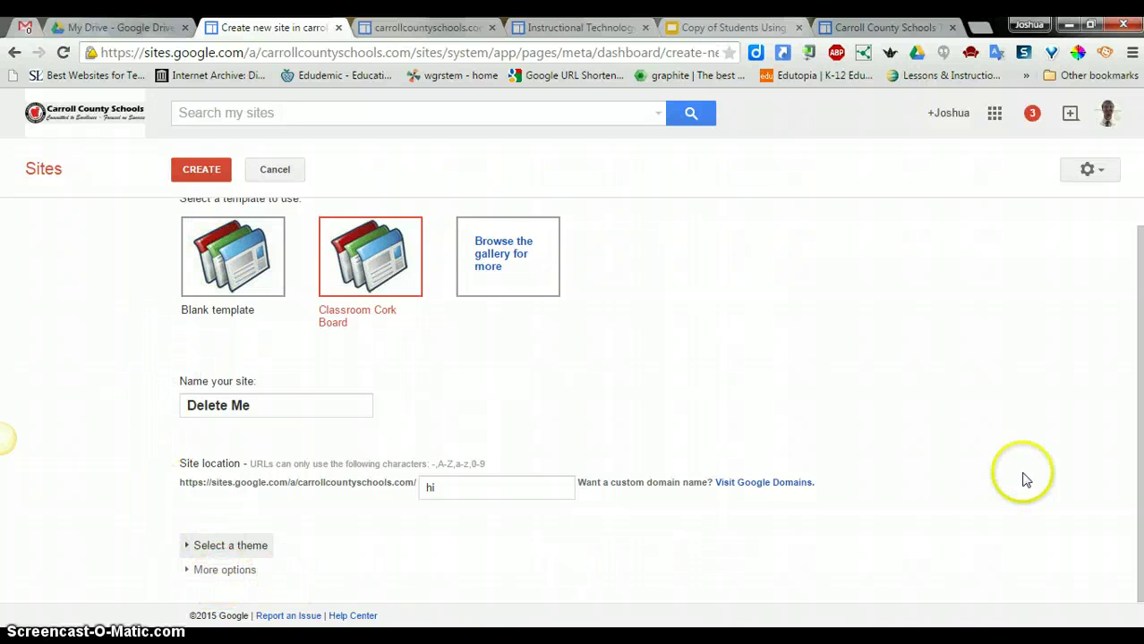
pyautogui.click(1135, 492)
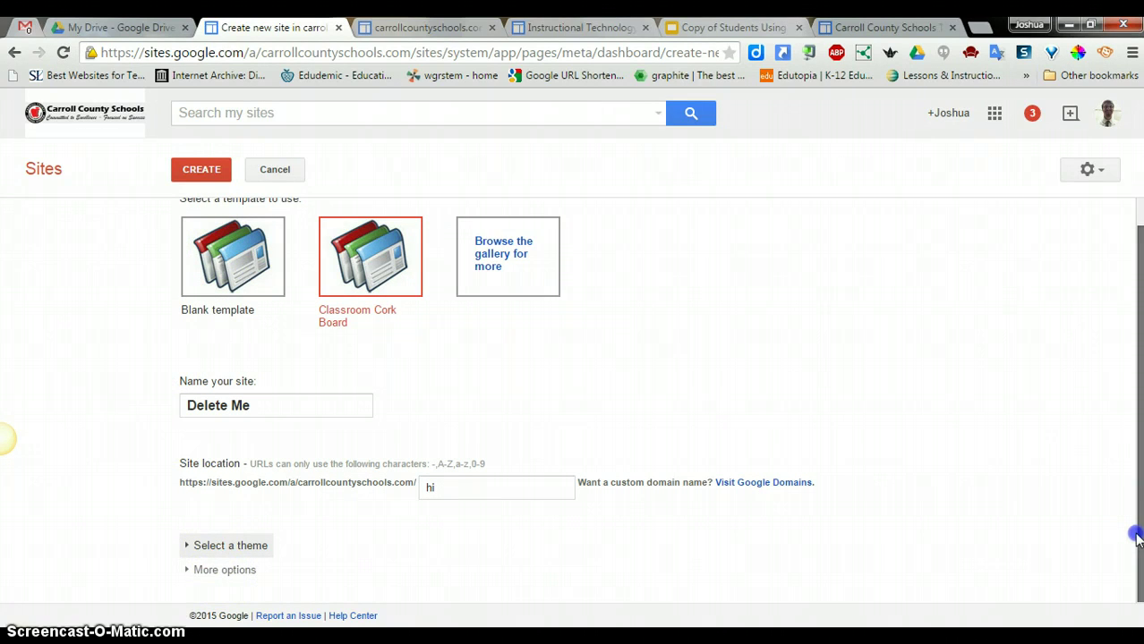
pyautogui.moveTo(1135, 535); pyautogui.dragTo(1133, 557)
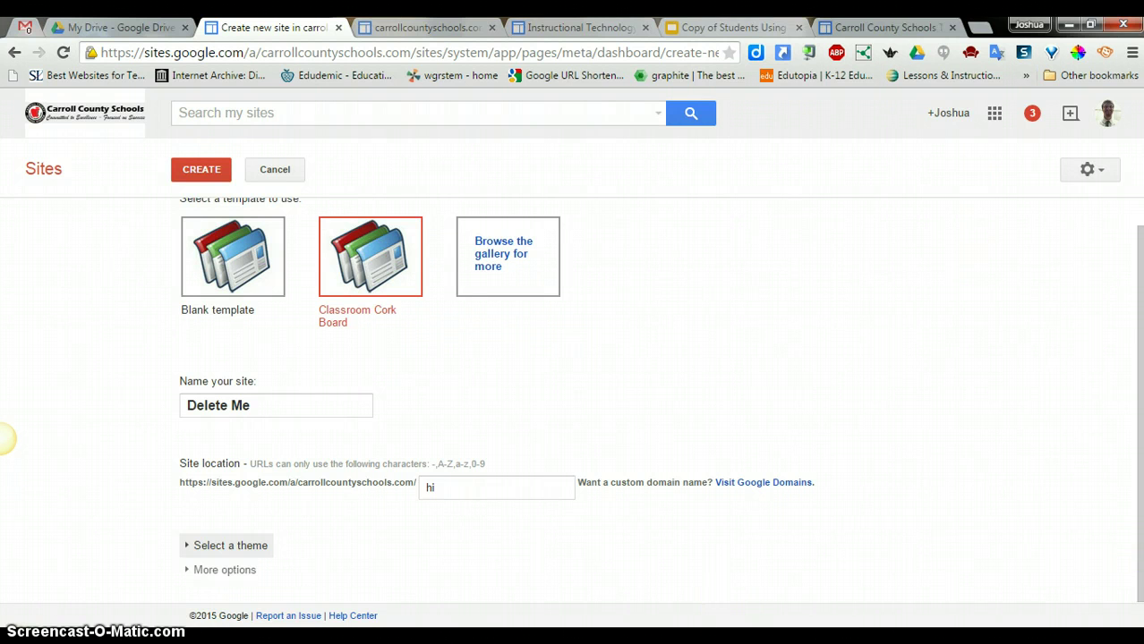
pyautogui.click(223, 570)
pyautogui.scroll(-2, 171, 572)
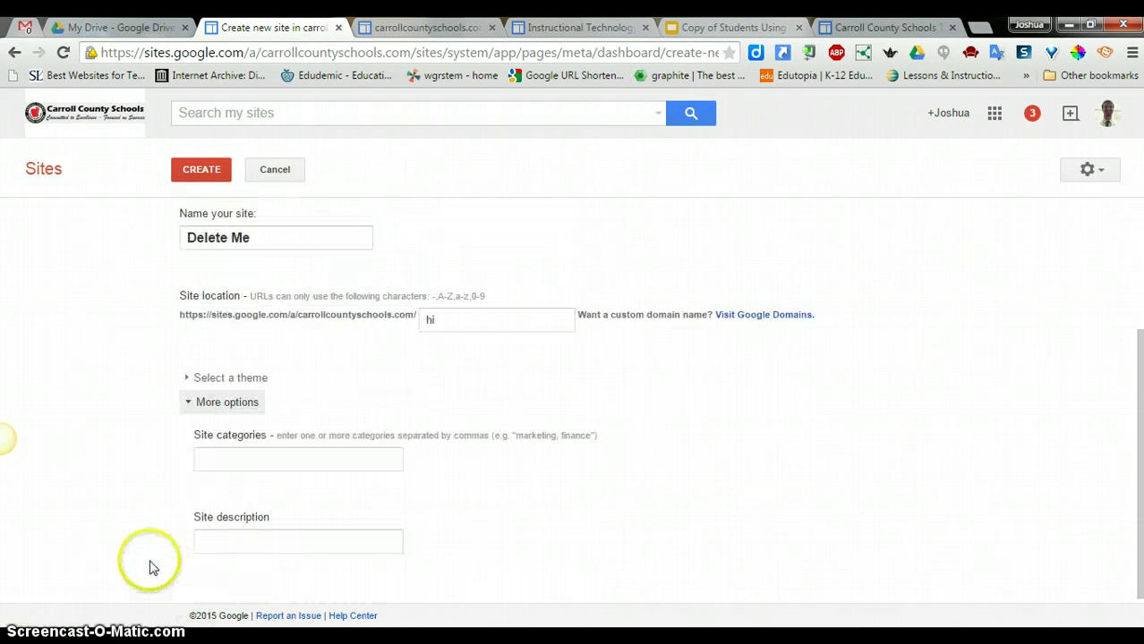
pyautogui.click(305, 453)
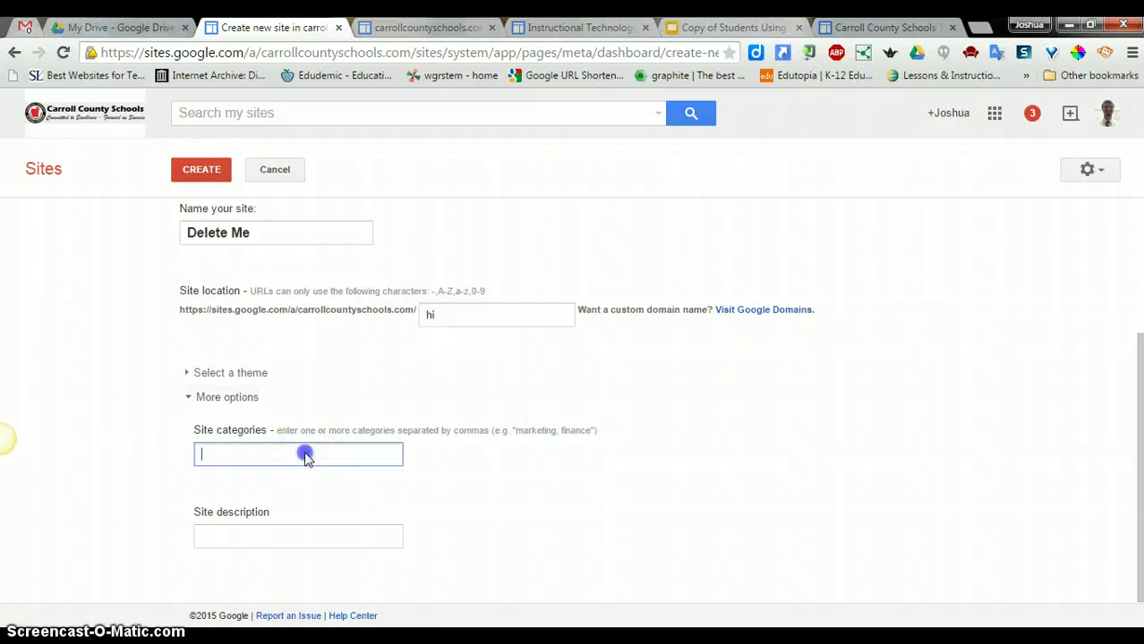
pyautogui.click(317, 535)
pyautogui.click(188, 398)
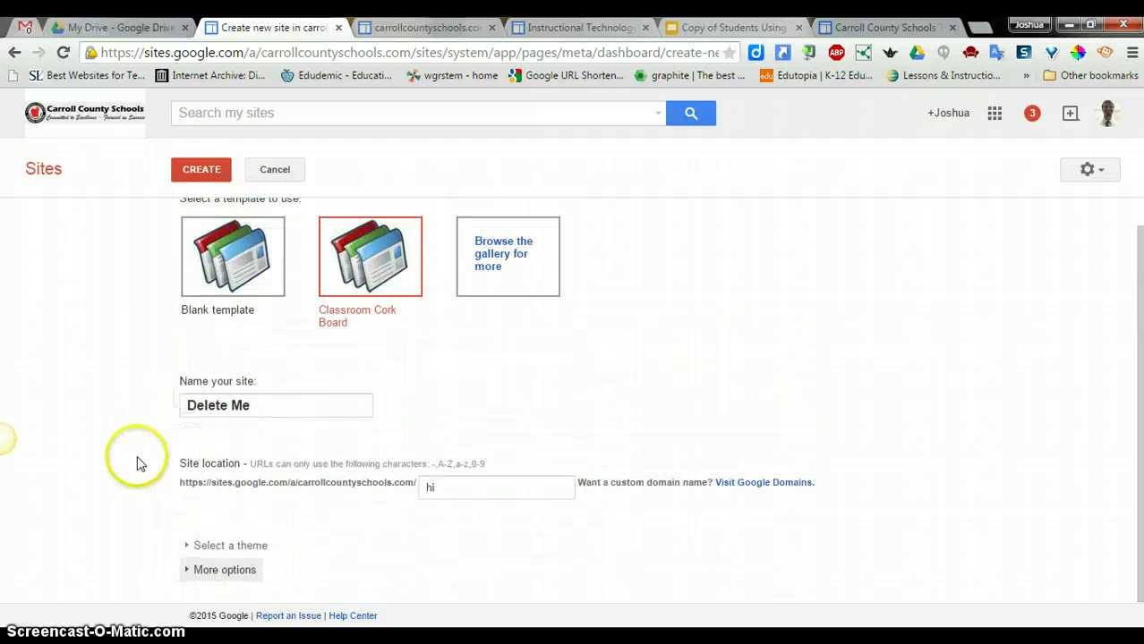
pyautogui.scroll(1, 192, 347)
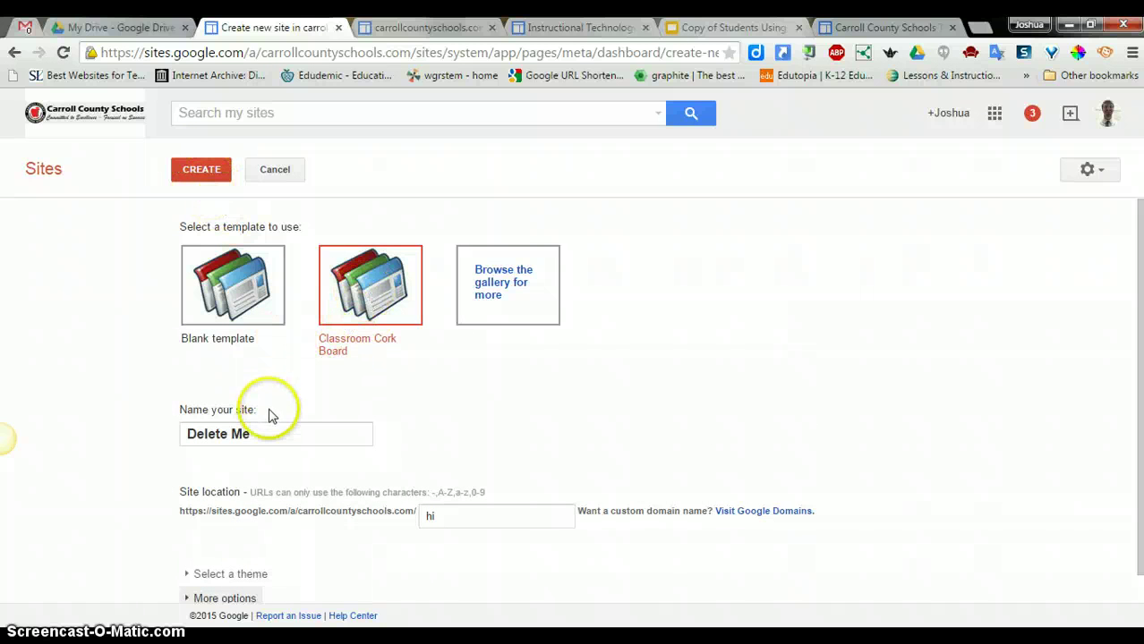
pyautogui.click(207, 172)
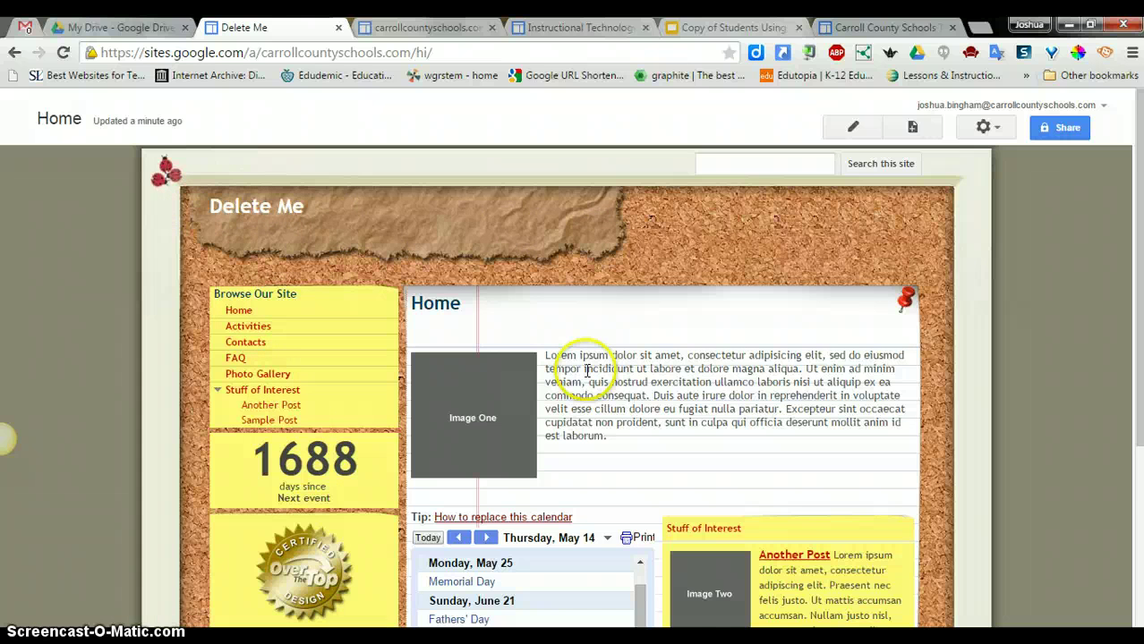
pyautogui.scroll(-1, 587, 371)
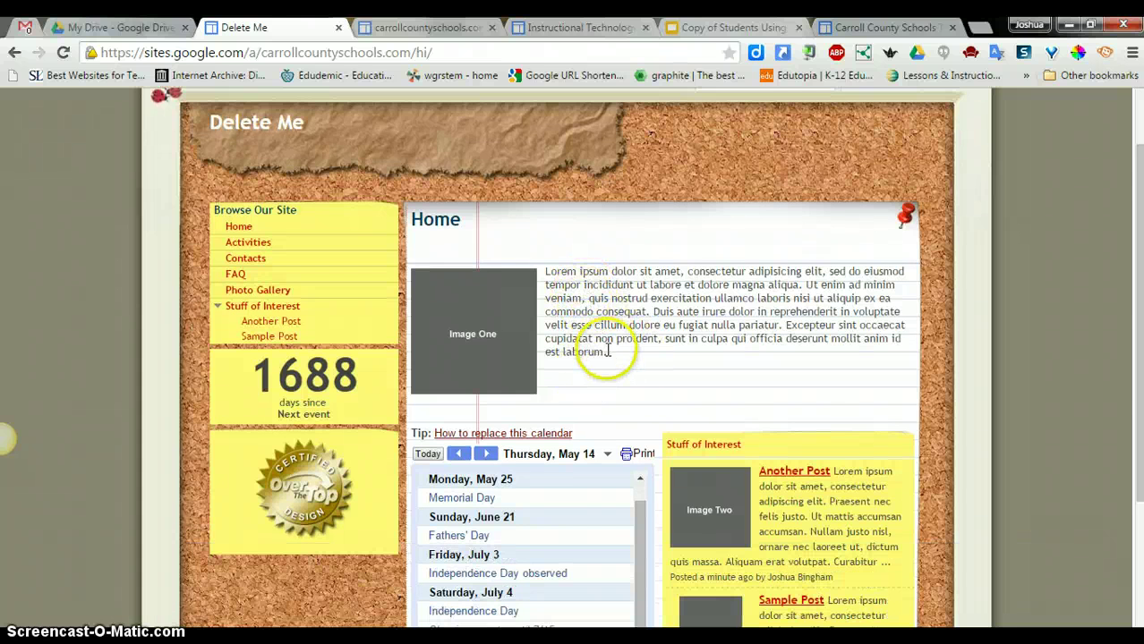
pyautogui.moveTo(607, 351); pyautogui.dragTo(605, 274)
pyautogui.click(683, 321)
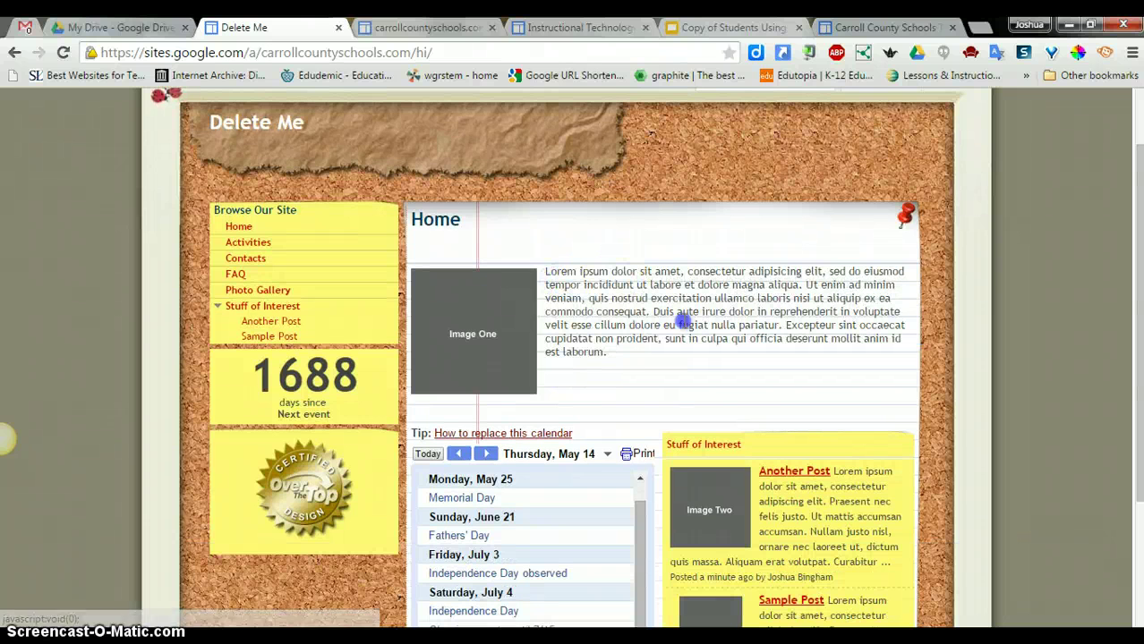
pyautogui.scroll(-1, 632, 380)
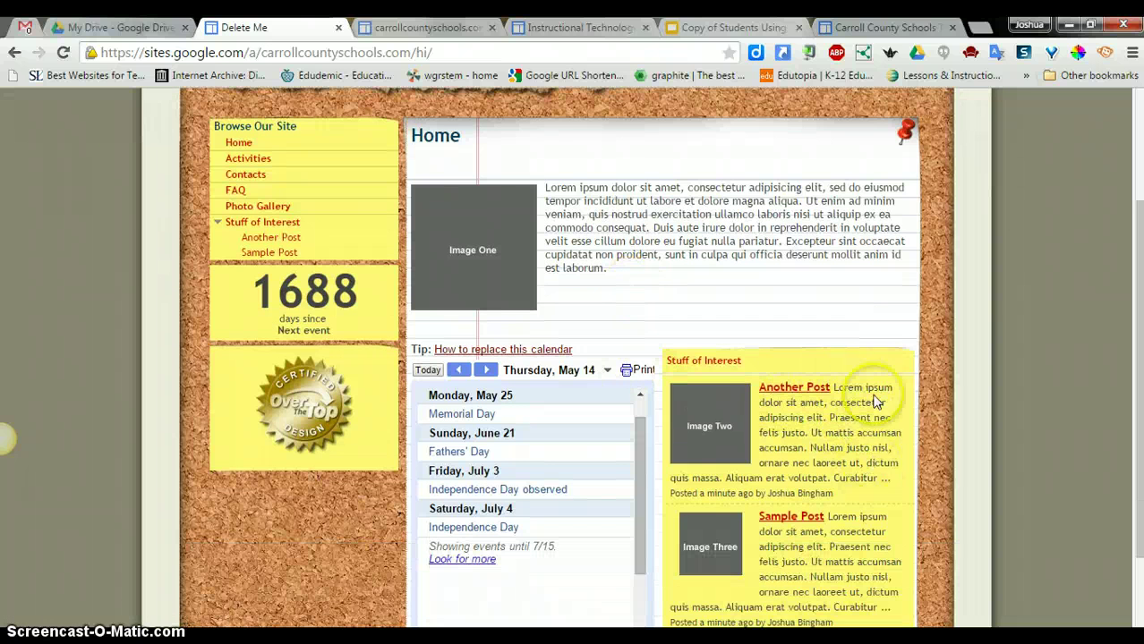
pyautogui.scroll(1, 716, 515)
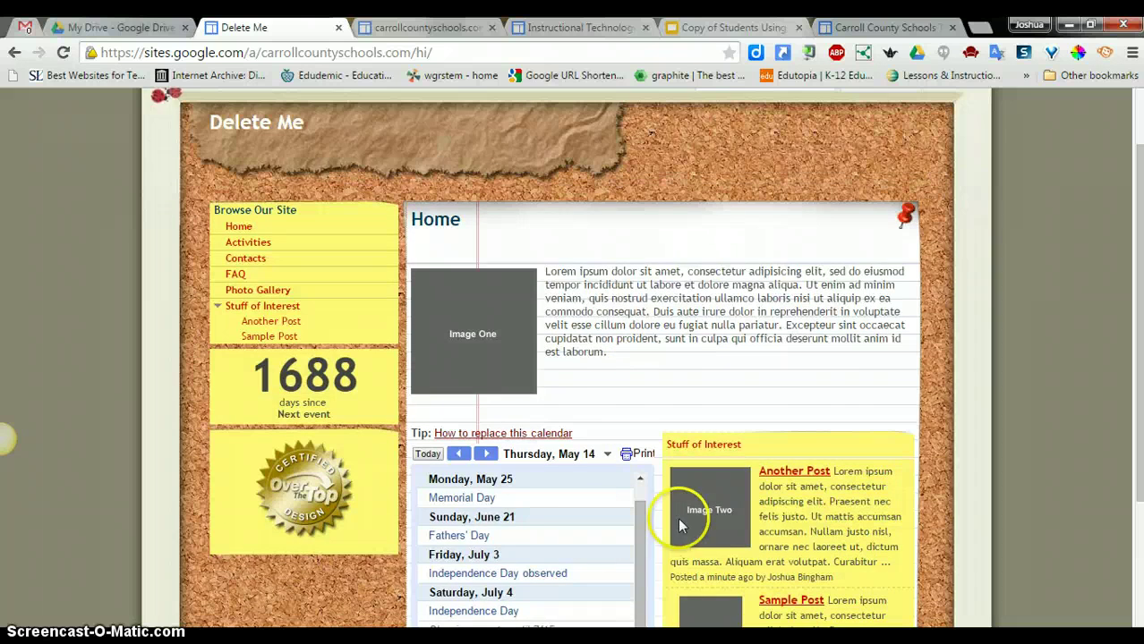
pyautogui.scroll(1, 761, 289)
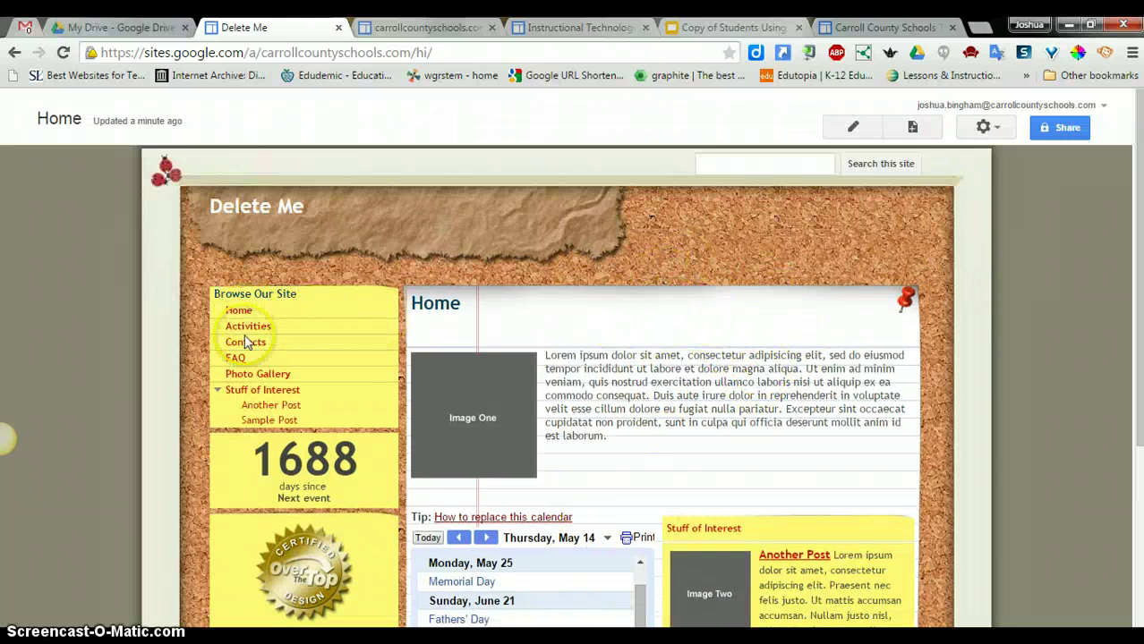
# Edit the Home page, delete the Lorem ipsum paragraph, and select the Image One placeholder.
pyautogui.click(853, 129)
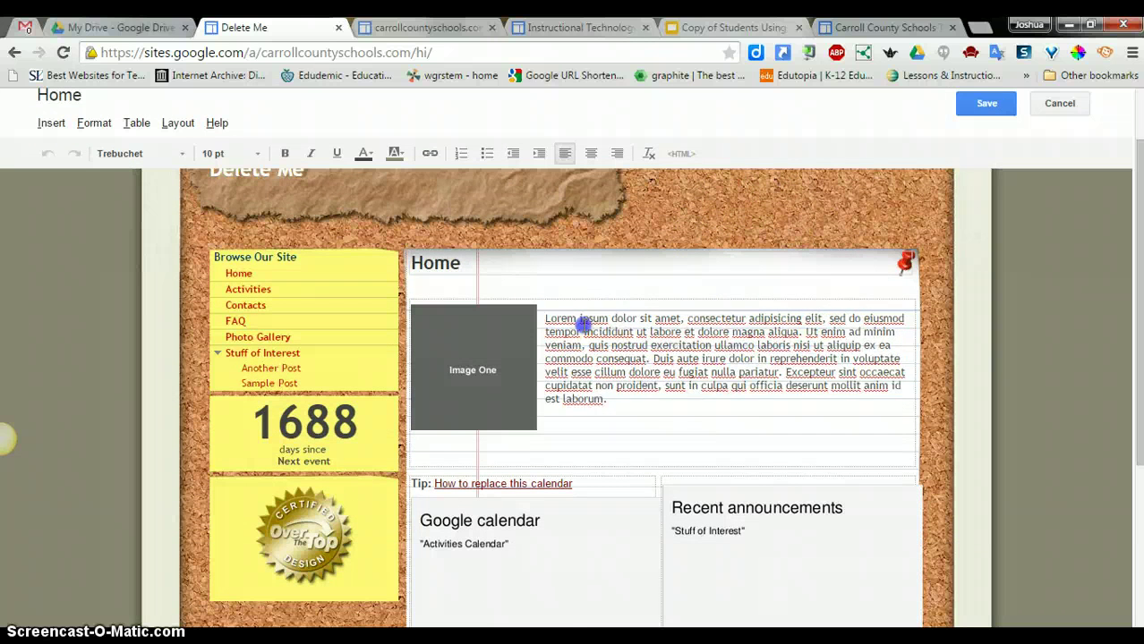
pyautogui.moveTo(582, 324); pyautogui.dragTo(787, 452)
pyautogui.press('Delete')
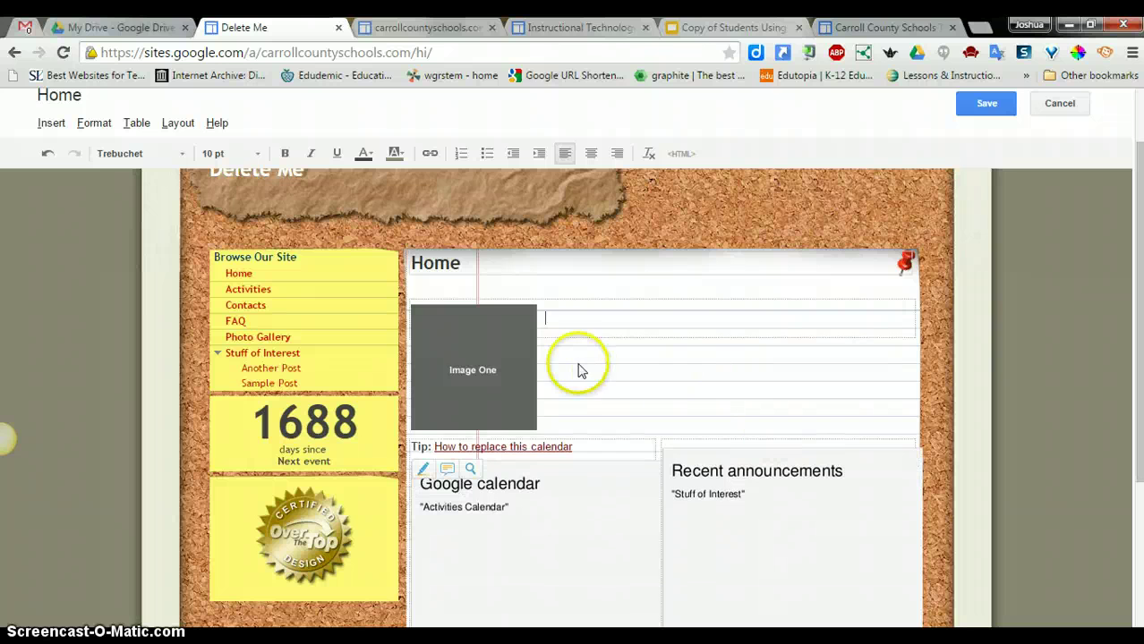
pyautogui.click(467, 371)
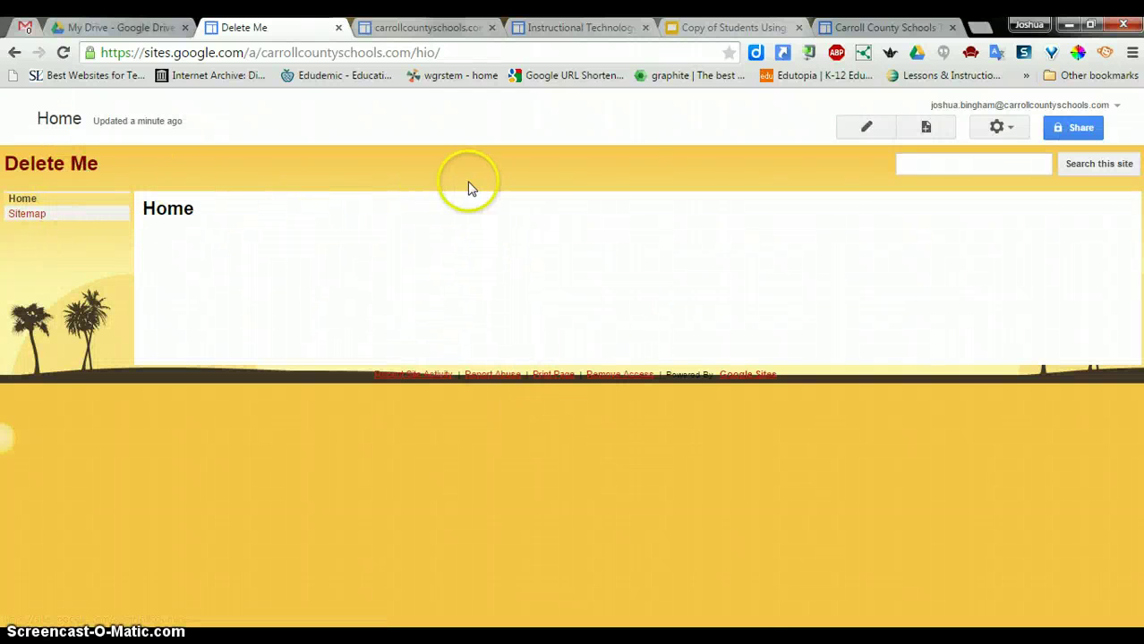
# Add the line 'Welcome to my home page!' to the Home page body.
pyautogui.click(868, 129)
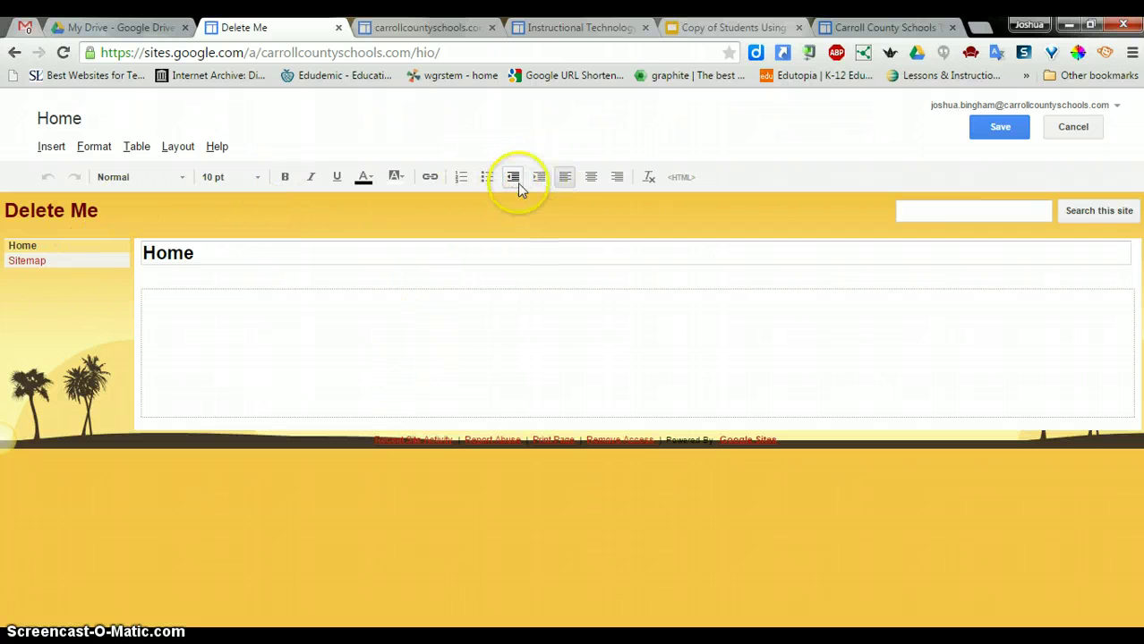
pyautogui.click(535, 359)
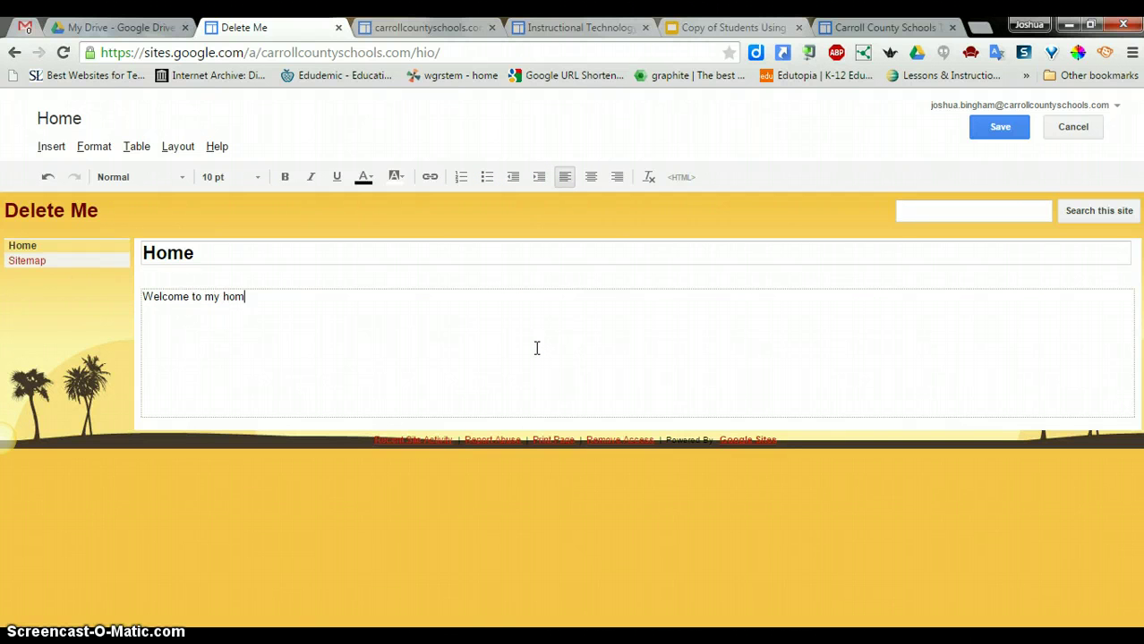
pyautogui.click(534, 345)
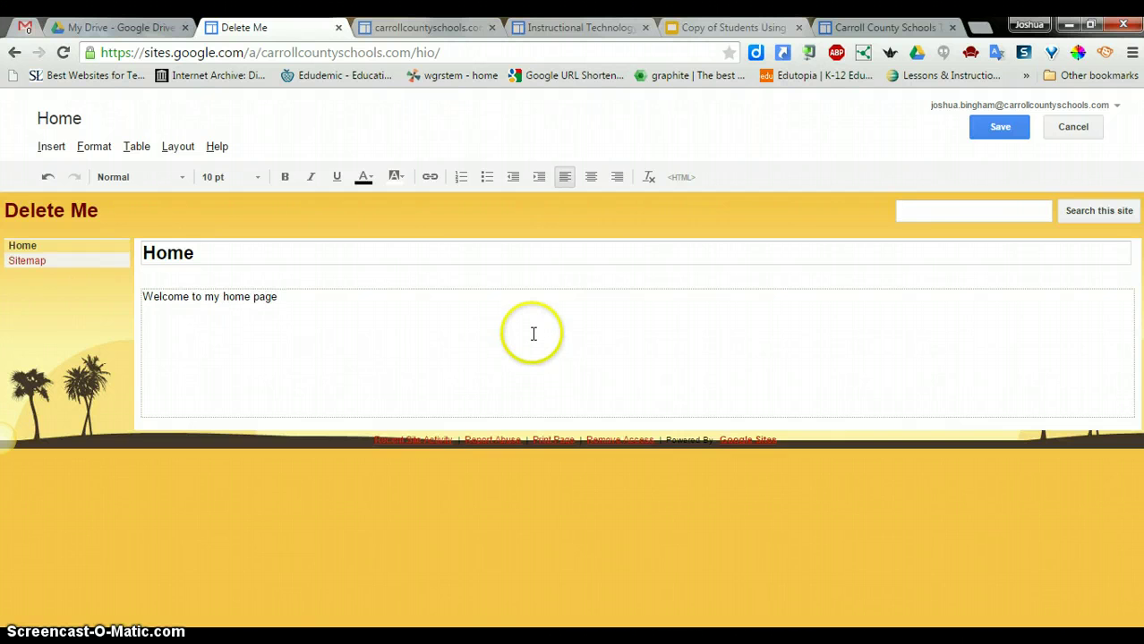
pyautogui.moveTo(282, 296); pyautogui.dragTo(43, 286)
# Make the welcome line bold, centred, 24 pt Trebuchet and save the Home page.
pyautogui.click(217, 178)
pyautogui.click(247, 312)
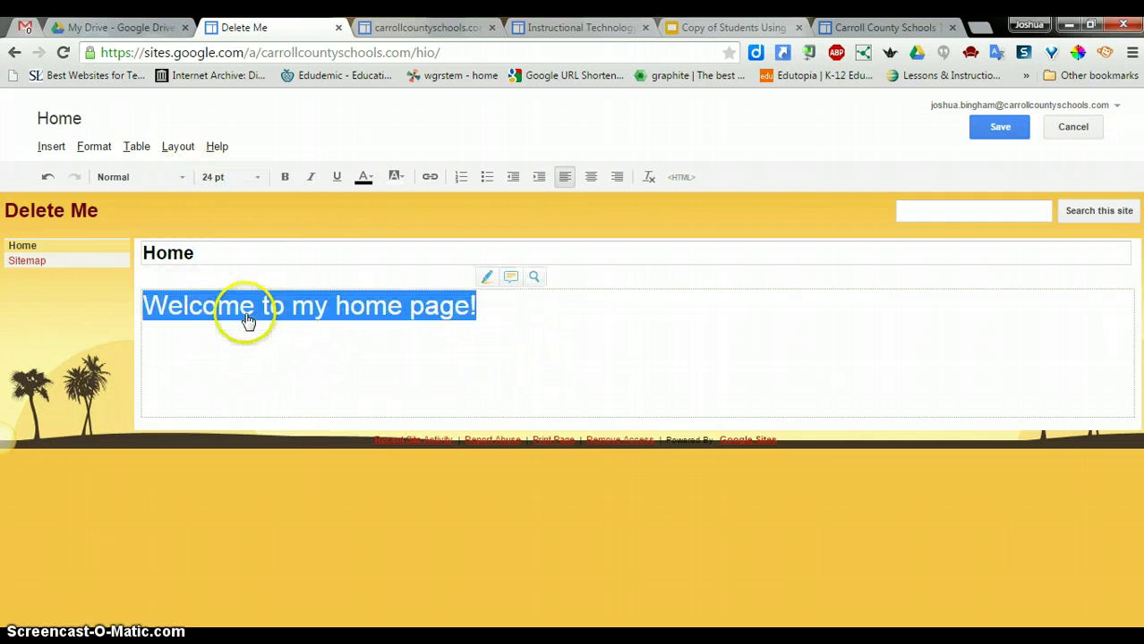
pyautogui.click(286, 178)
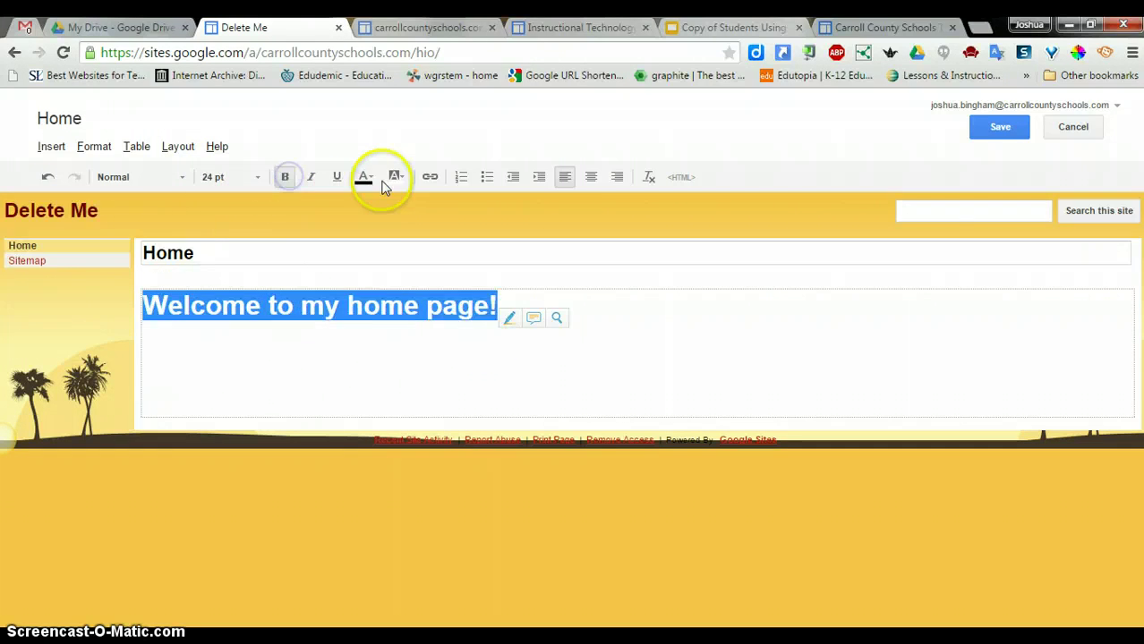
pyautogui.click(163, 182)
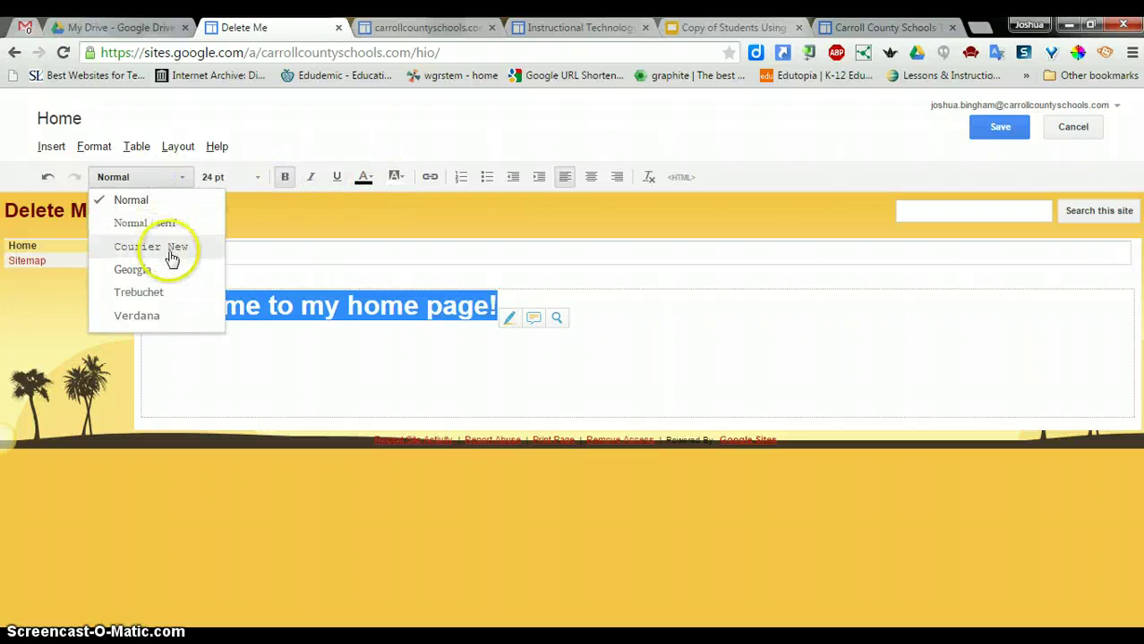
pyautogui.click(154, 300)
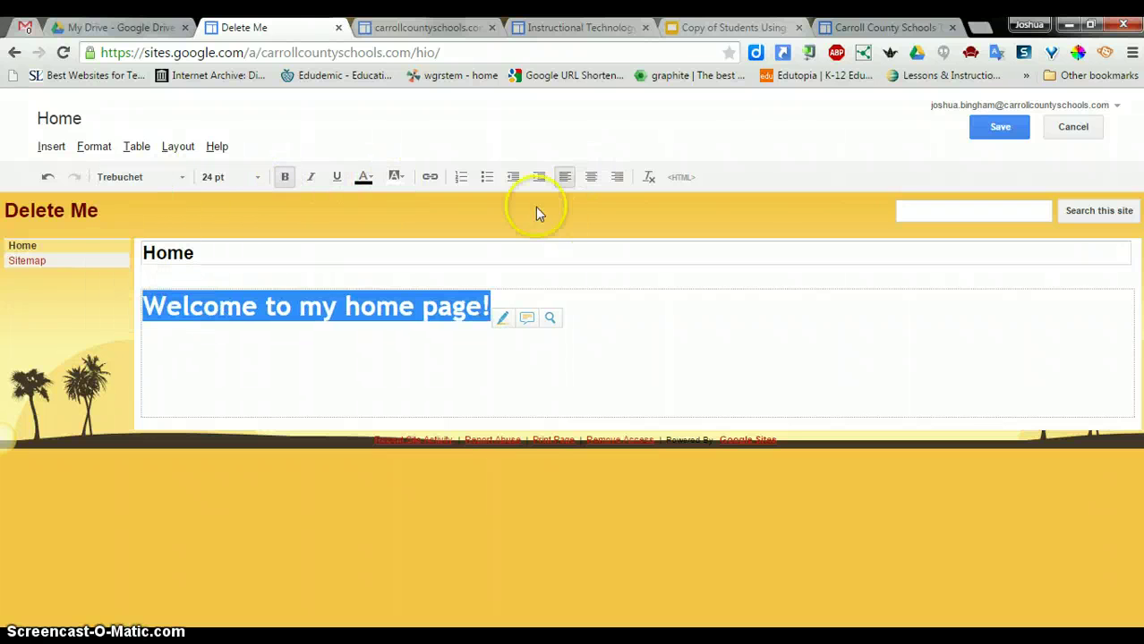
pyautogui.click(590, 176)
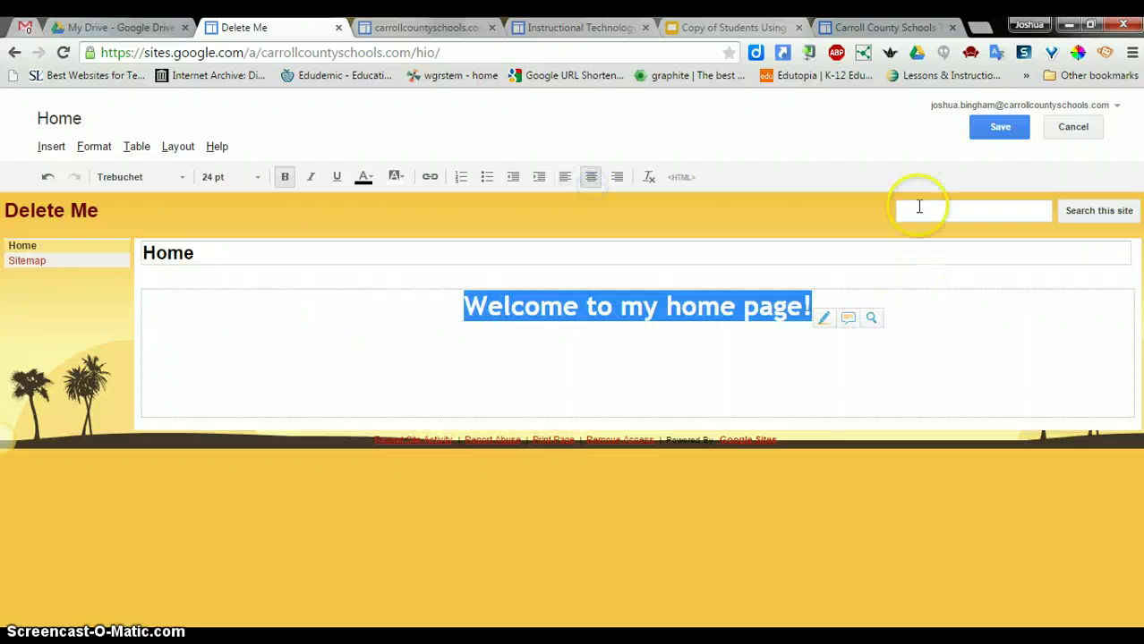
pyautogui.click(1012, 132)
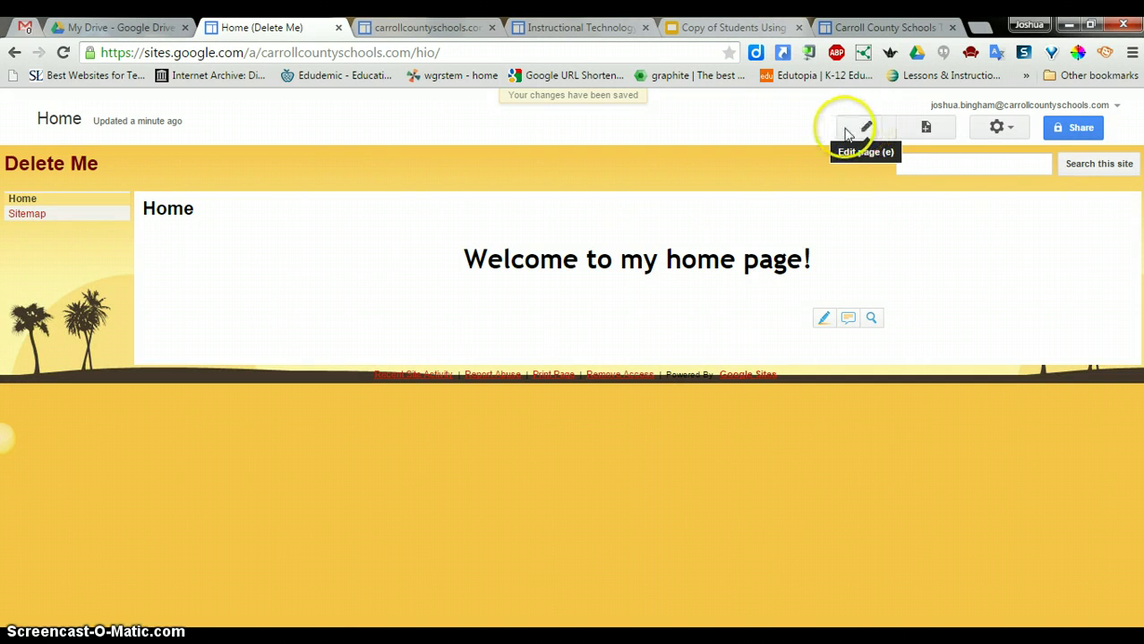
pyautogui.click(927, 128)
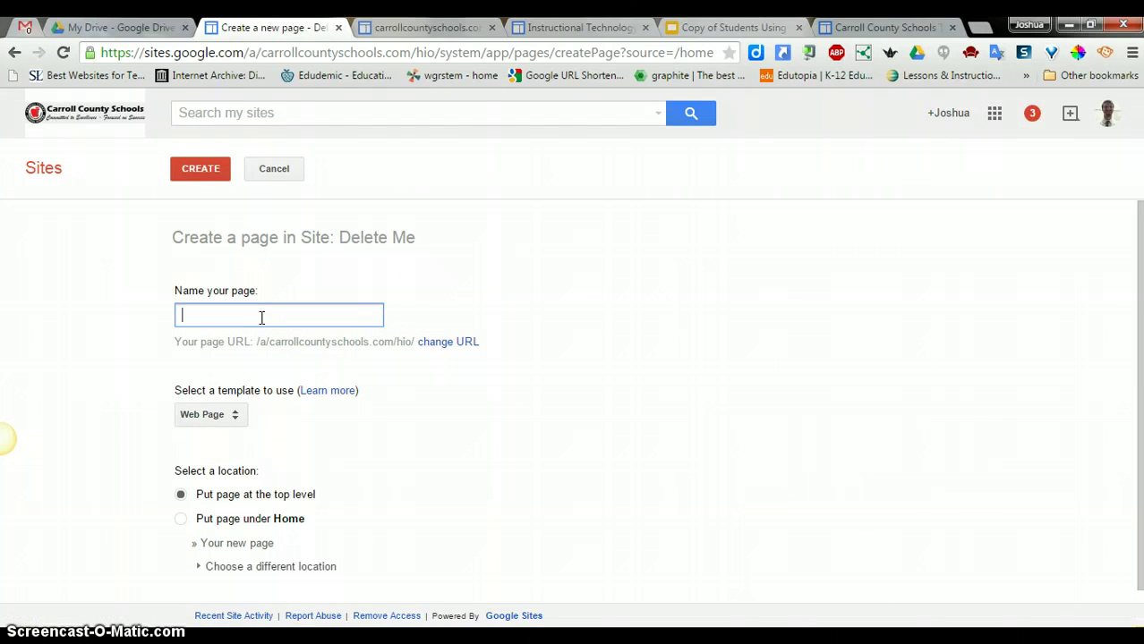
# Create a top-level page named 'About Me' using the Web Page template.
pyautogui.write('About Me')
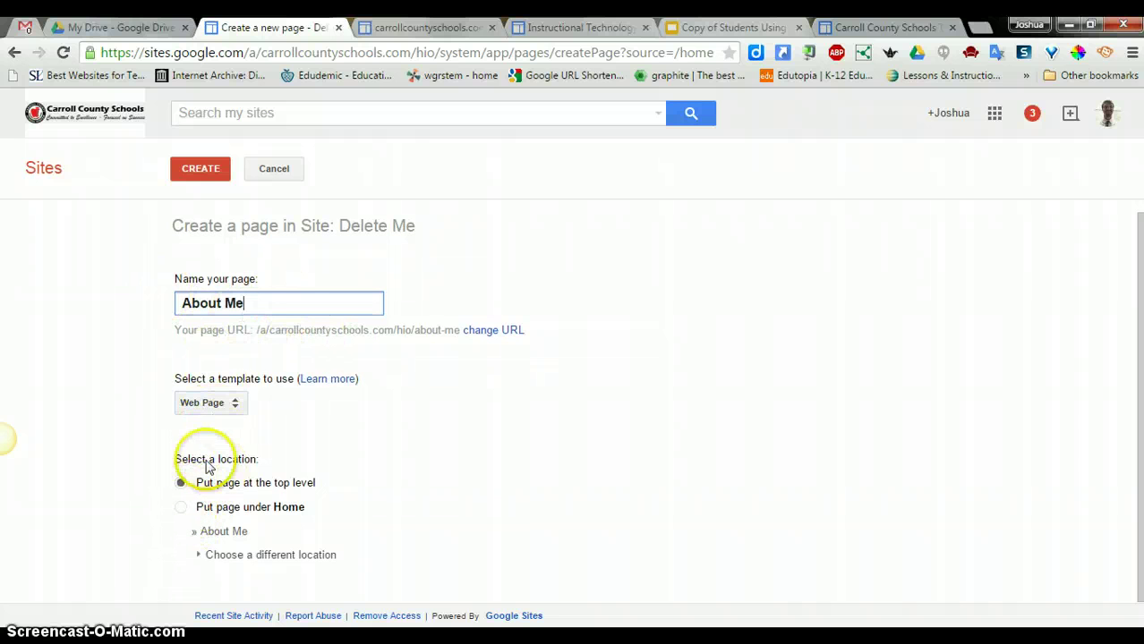
pyautogui.click(234, 410)
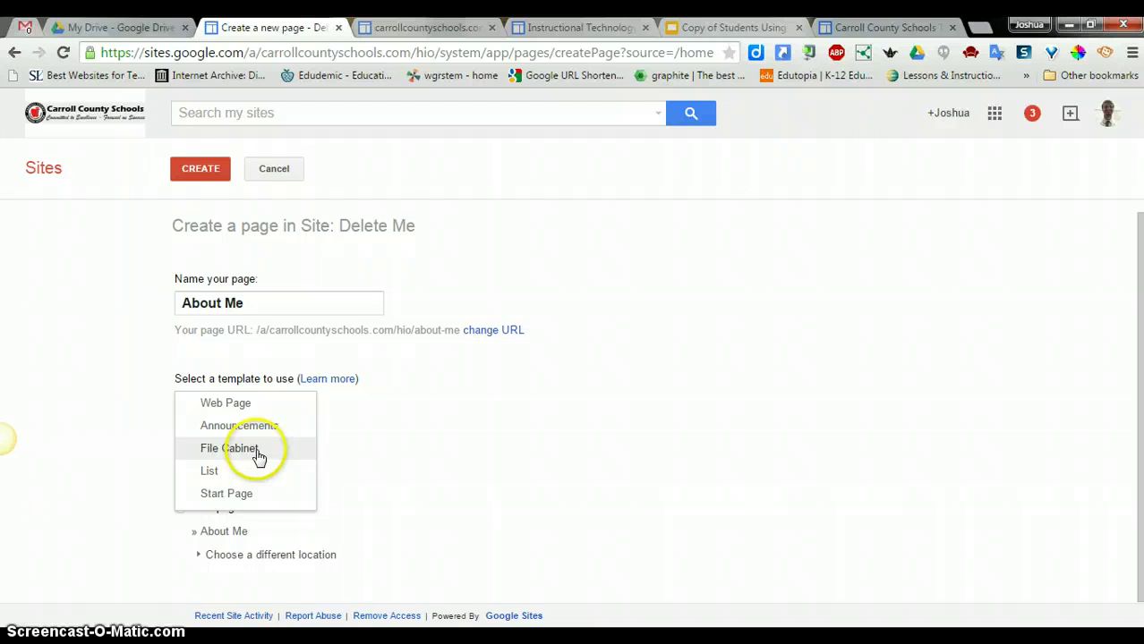
pyautogui.click(250, 403)
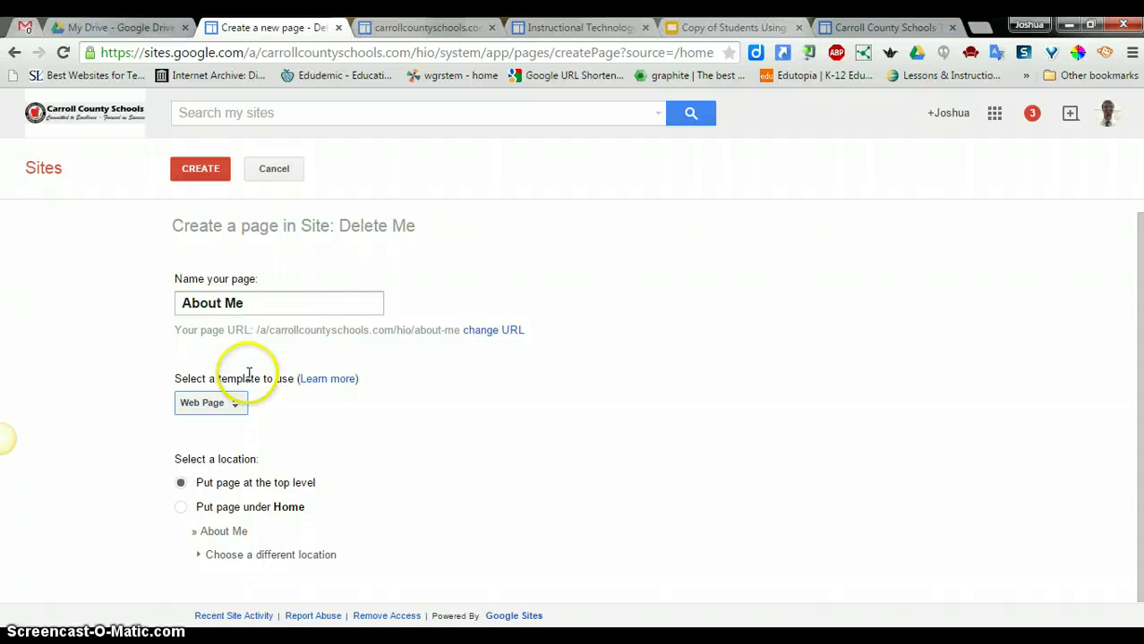
pyautogui.click(186, 174)
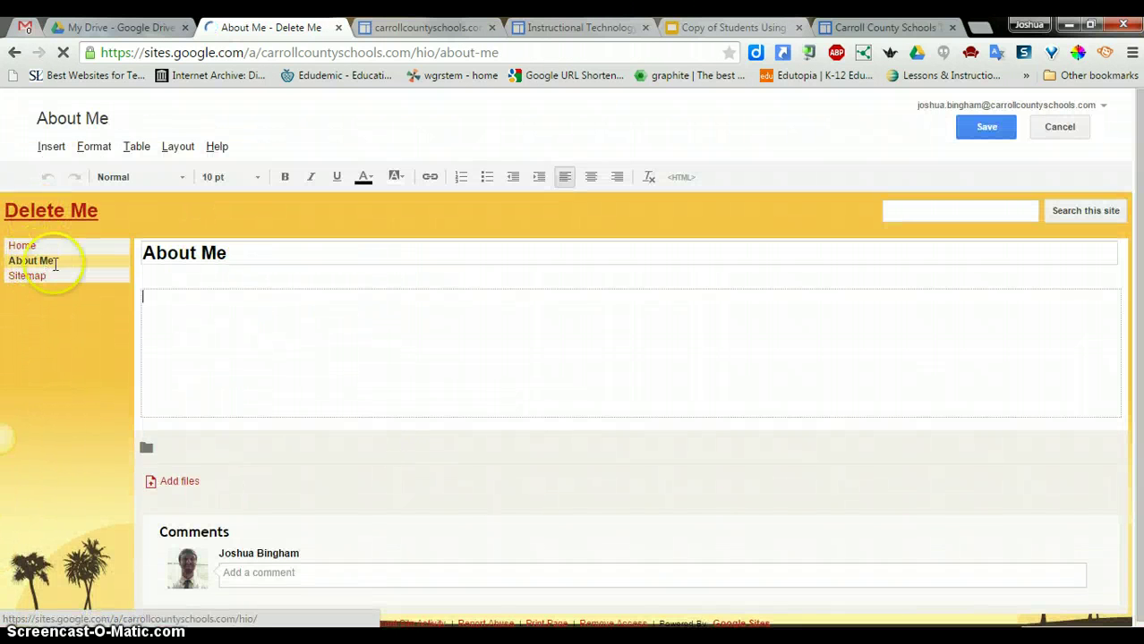
# Type a one-line greeting on the About Me page and open the Insert > Image dialog.
pyautogui.click(475, 371)
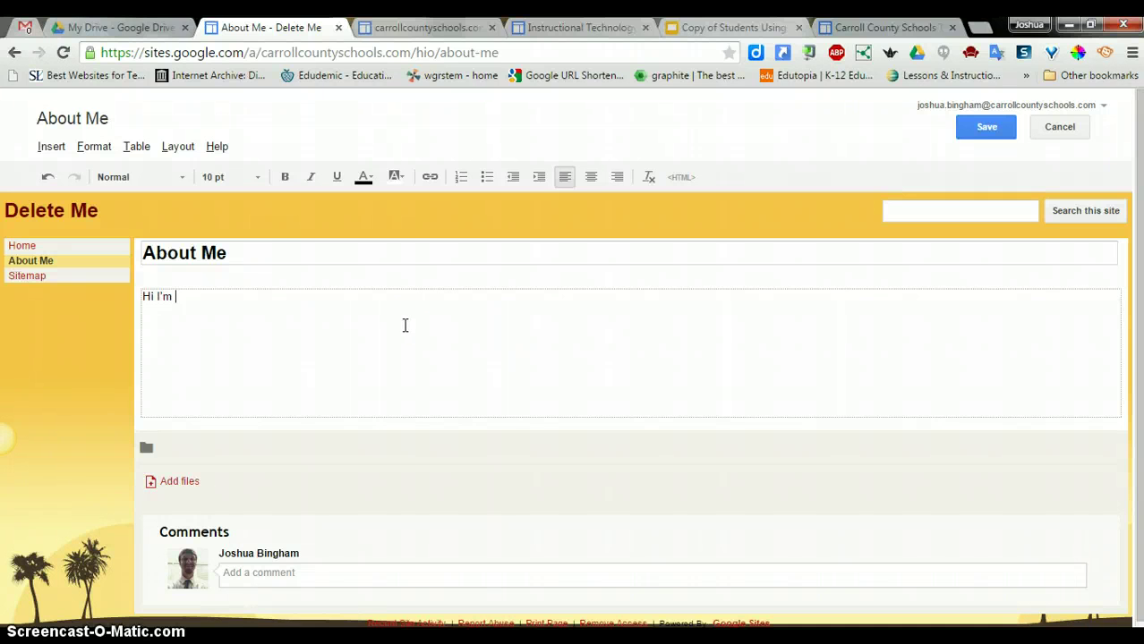
pyautogui.write('!')
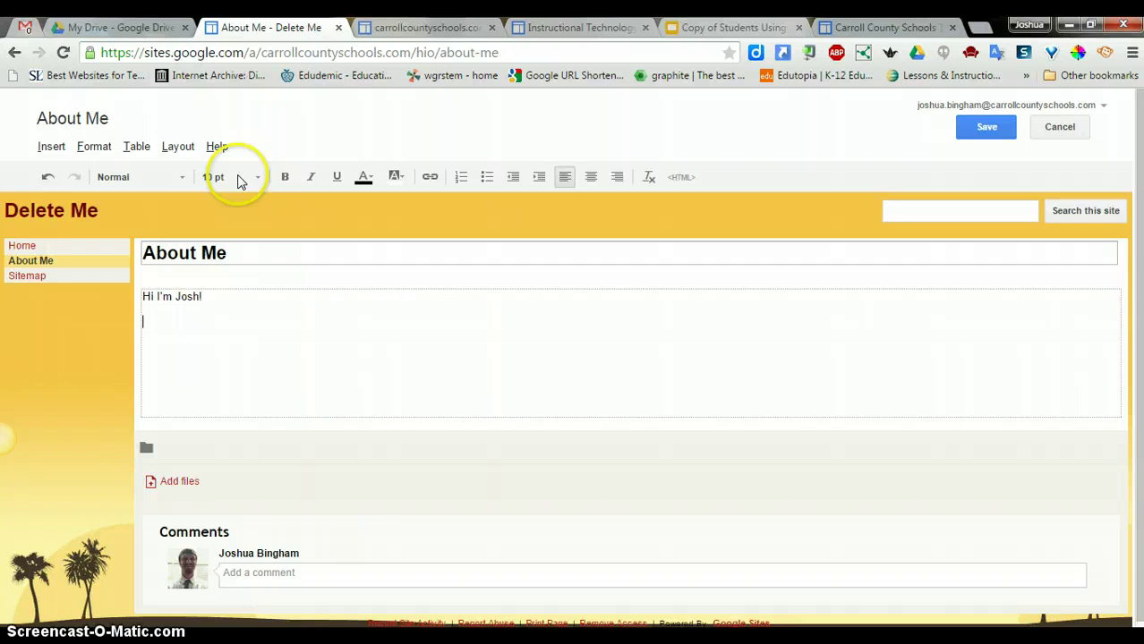
pyautogui.press('Return')
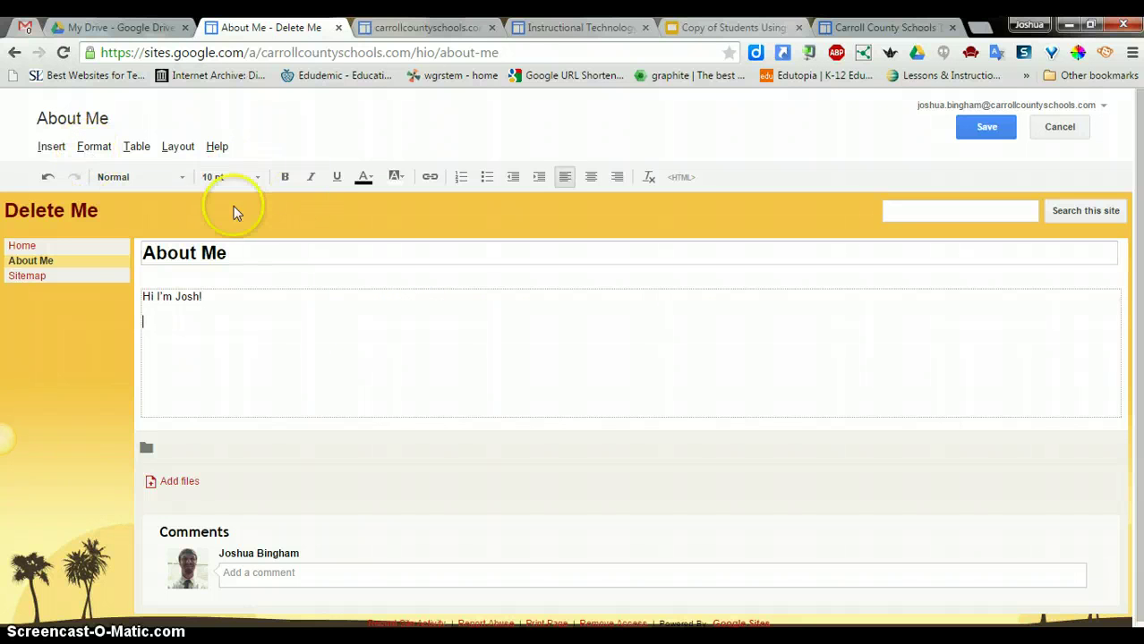
pyautogui.click(49, 150)
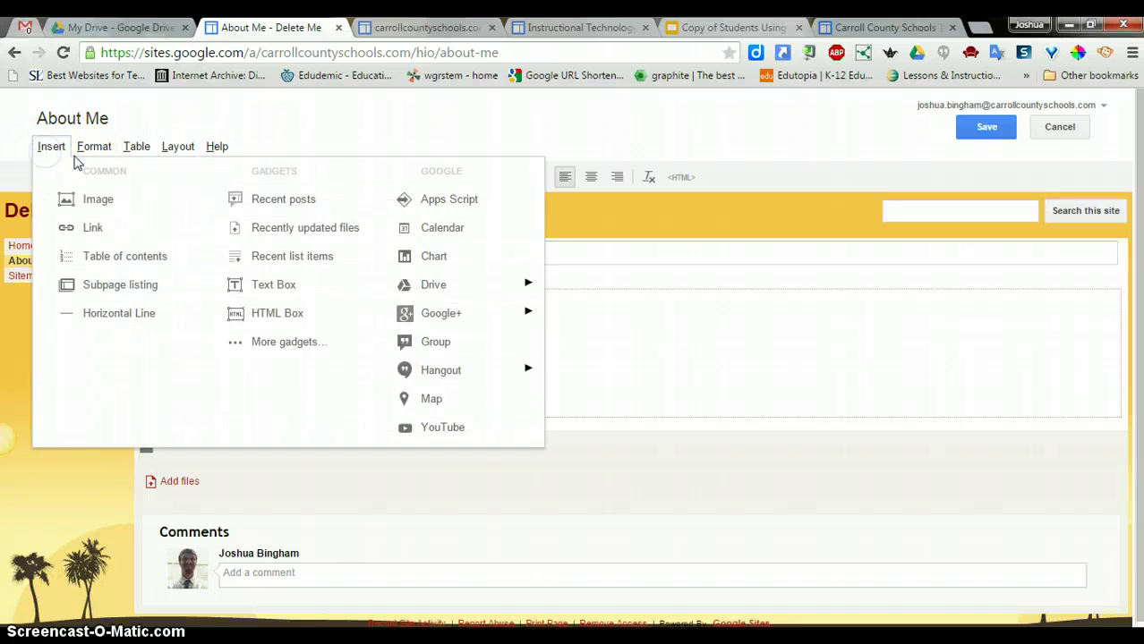
pyautogui.click(61, 150)
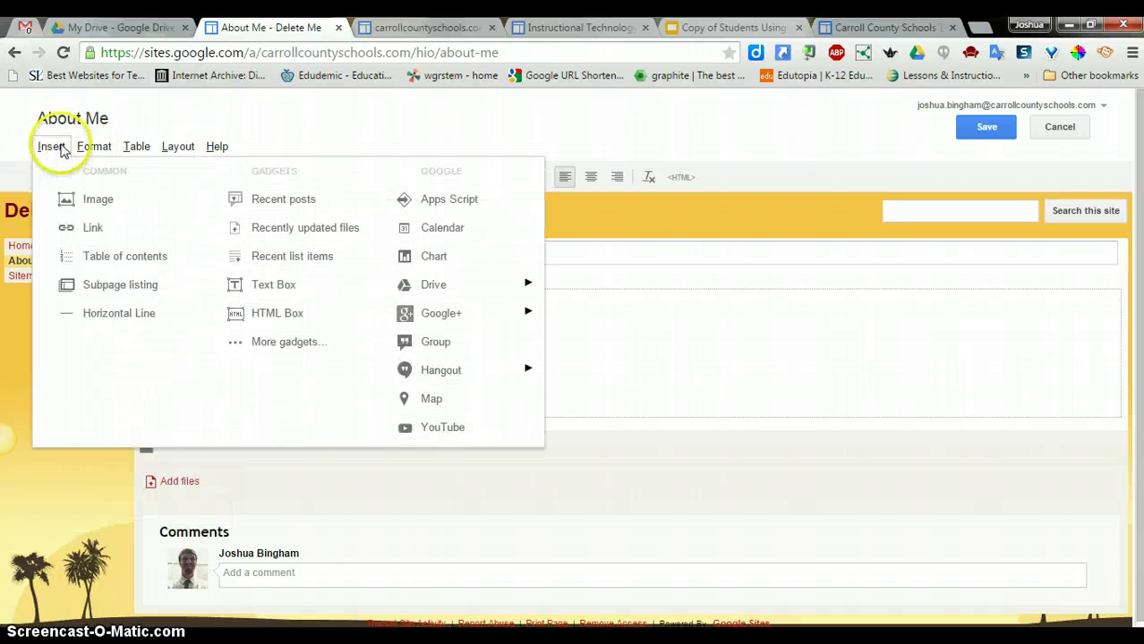
pyautogui.click(98, 202)
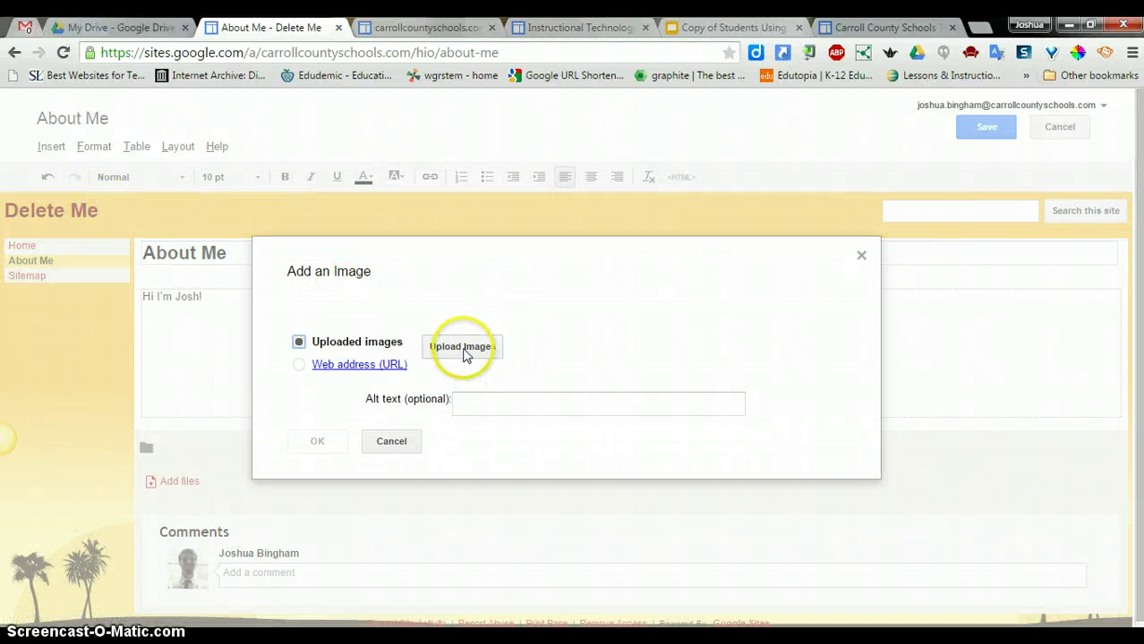
# Upload the portrait photo from the computer and insert it below the greeting.
pyautogui.click(463, 353)
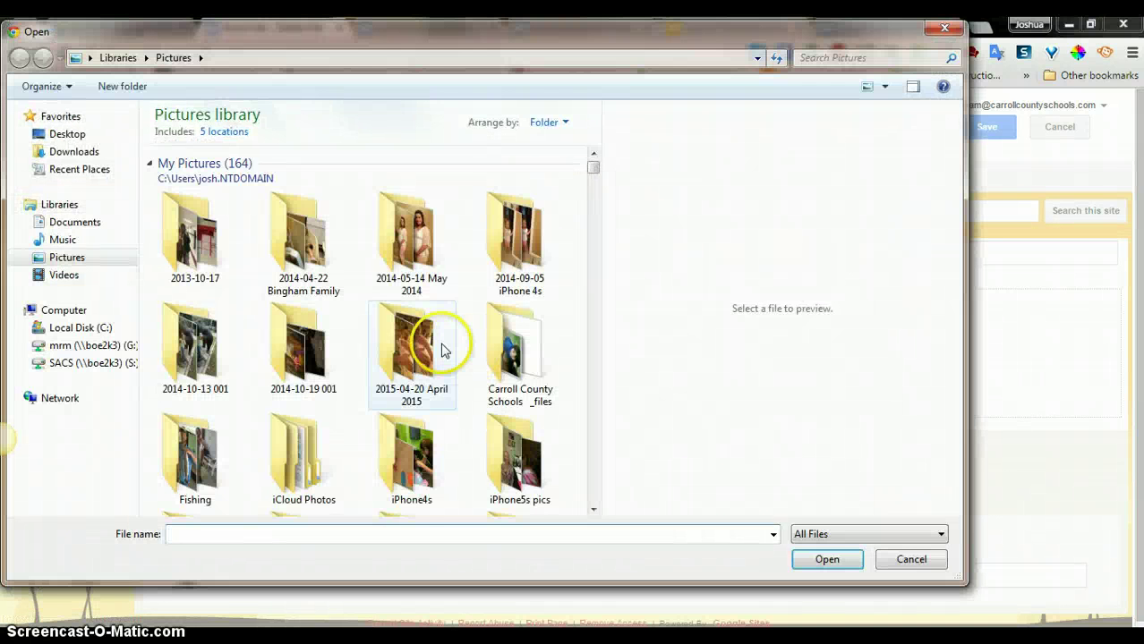
pyautogui.moveTo(593, 168); pyautogui.dragTo(594, 170)
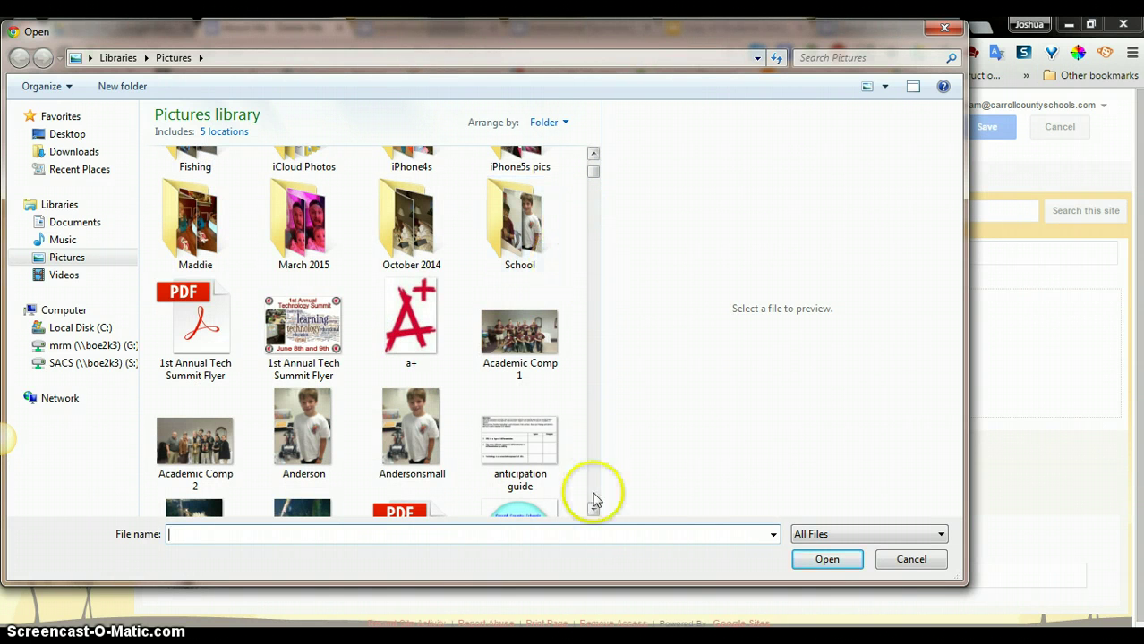
pyautogui.moveTo(592, 509); pyautogui.dragTo(594, 510)
pyautogui.scroll(-5, 407, 243)
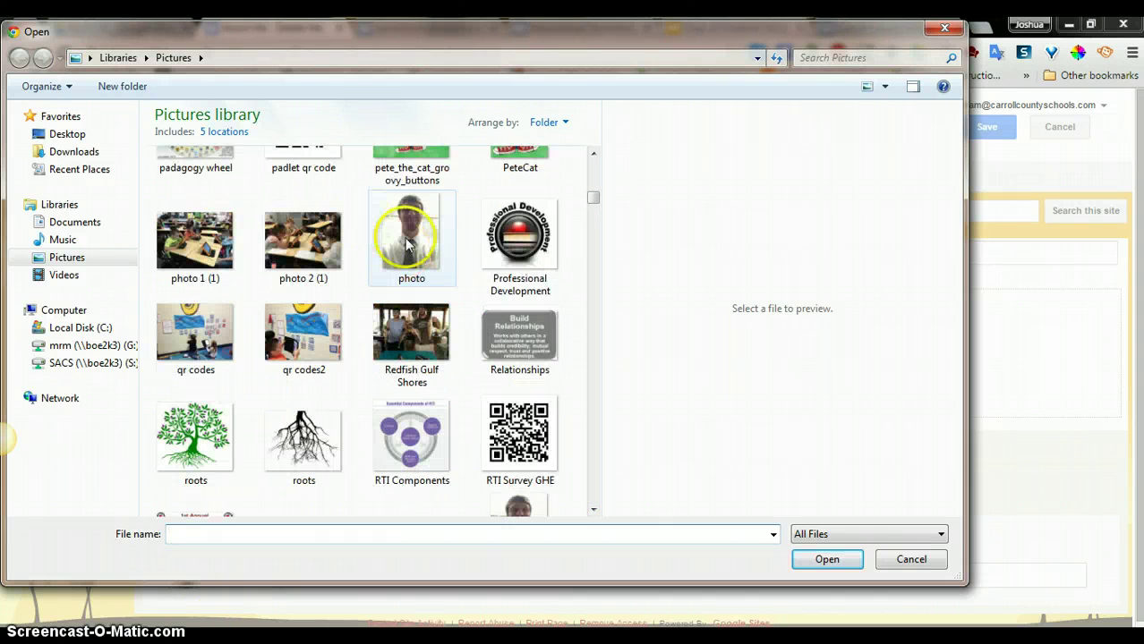
pyautogui.click(408, 243)
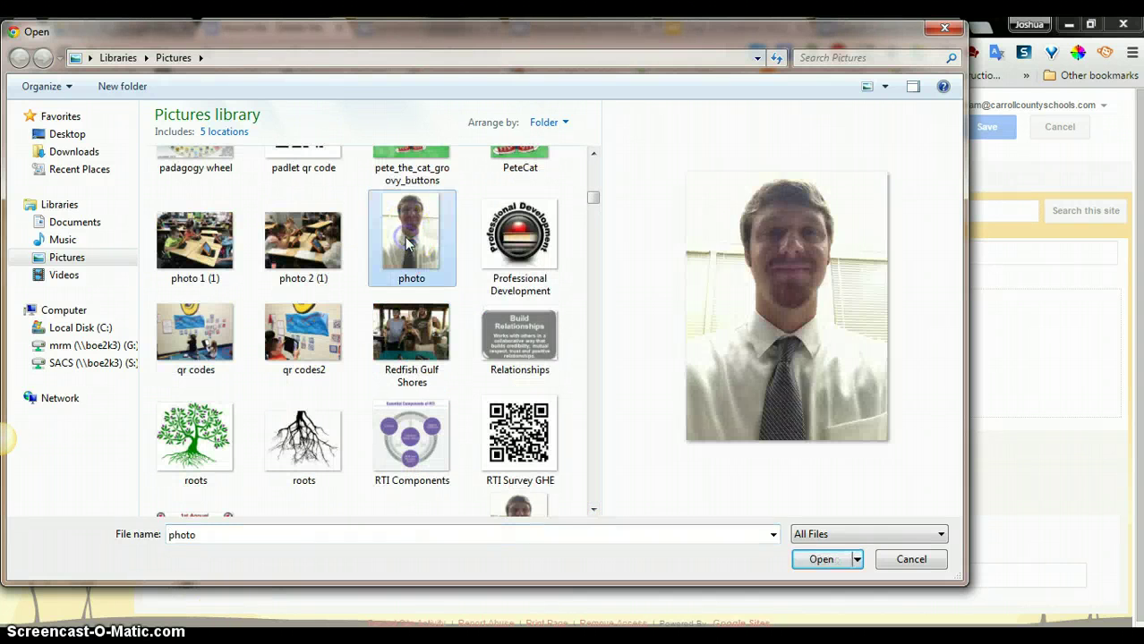
pyautogui.click(829, 558)
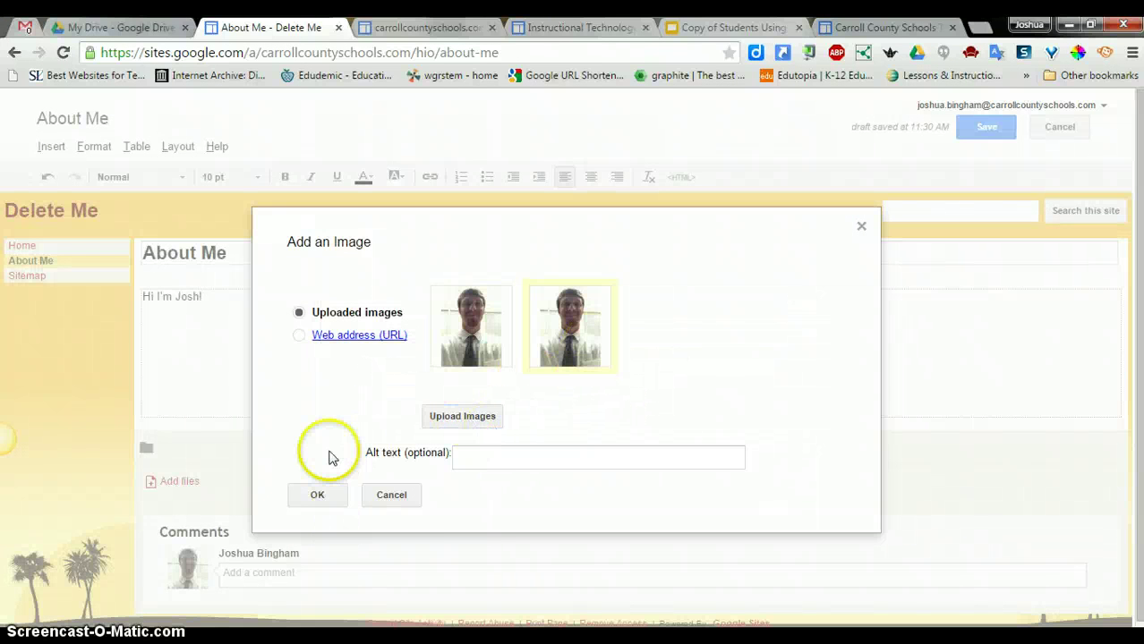
pyautogui.click(316, 496)
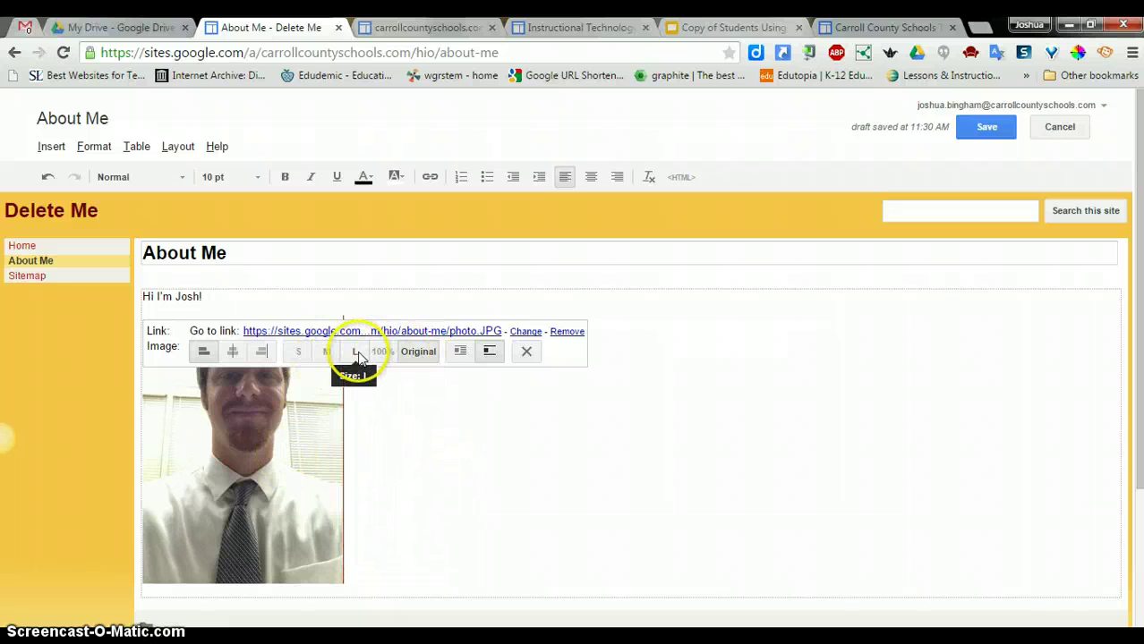
# Set the photo to medium size, centre it, add a blank line beneath, and save.
pyautogui.click(356, 352)
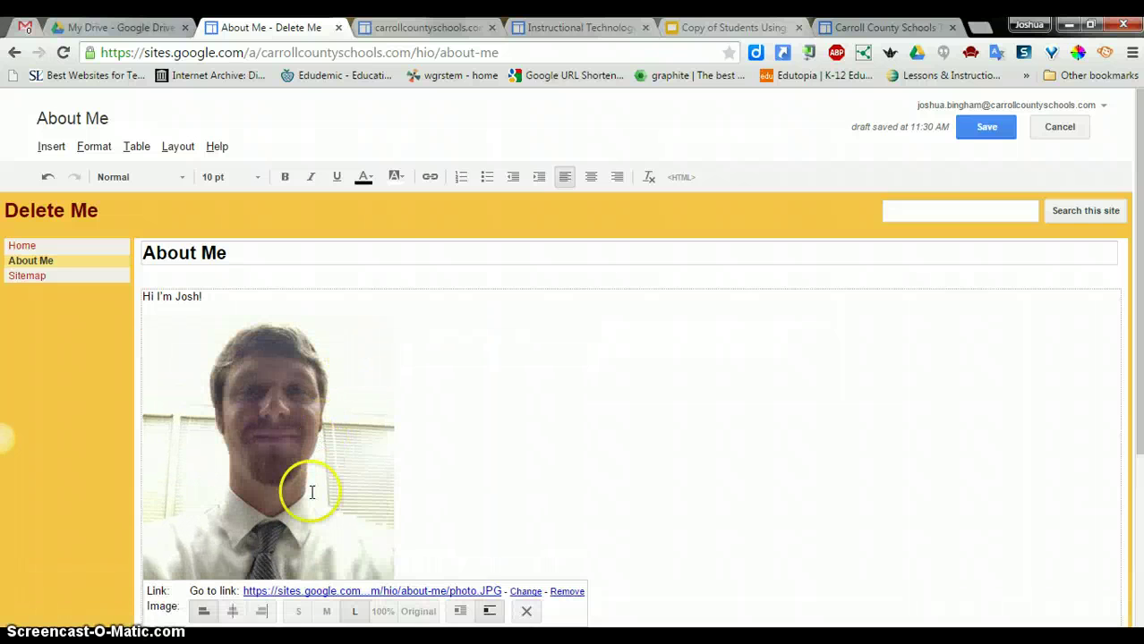
pyautogui.scroll(-1, 312, 492)
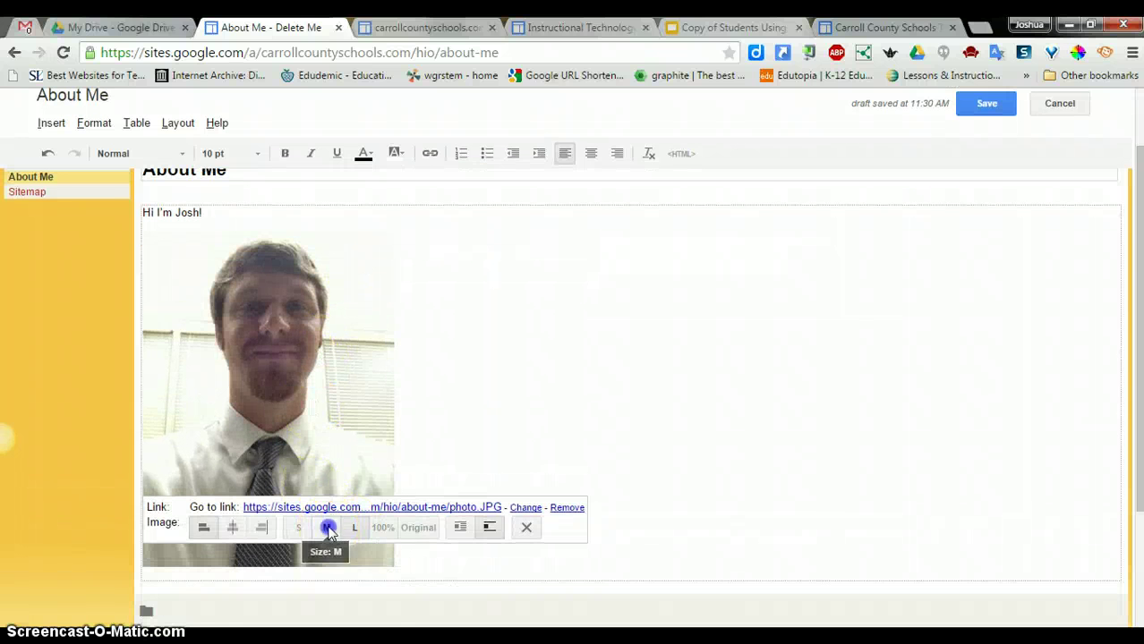
pyautogui.click(326, 535)
pyautogui.click(299, 537)
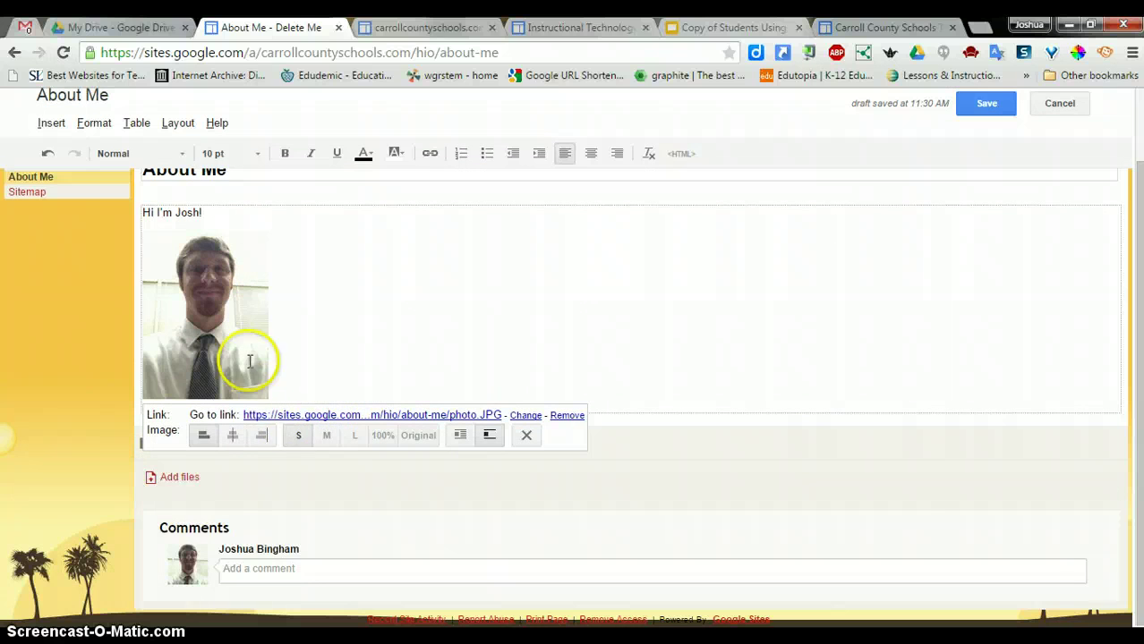
pyautogui.click(327, 435)
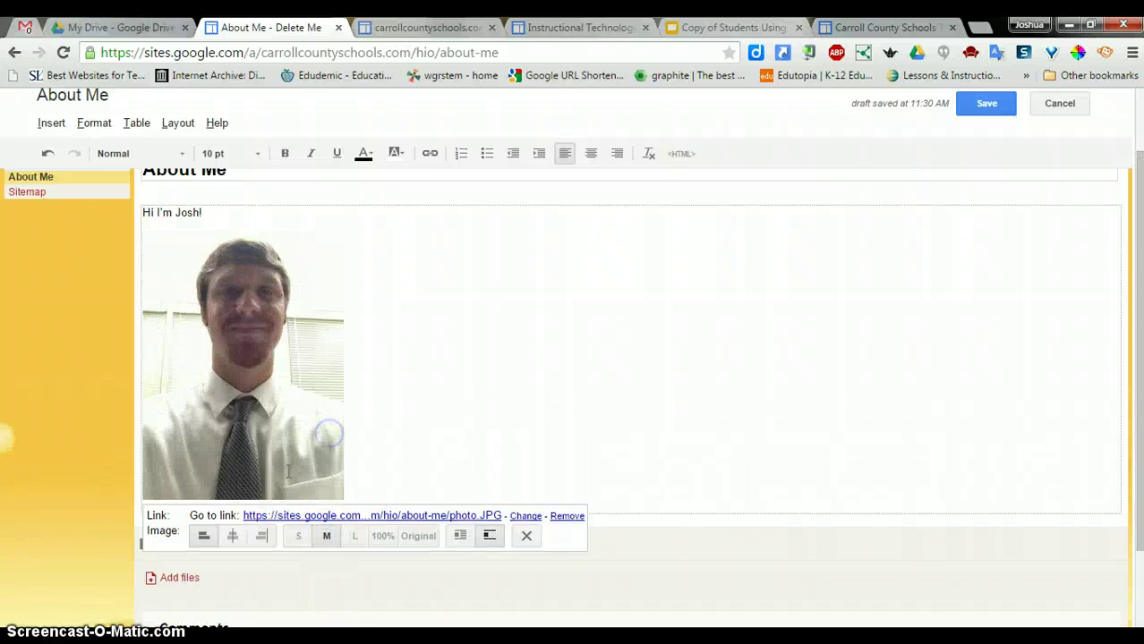
pyautogui.click(232, 537)
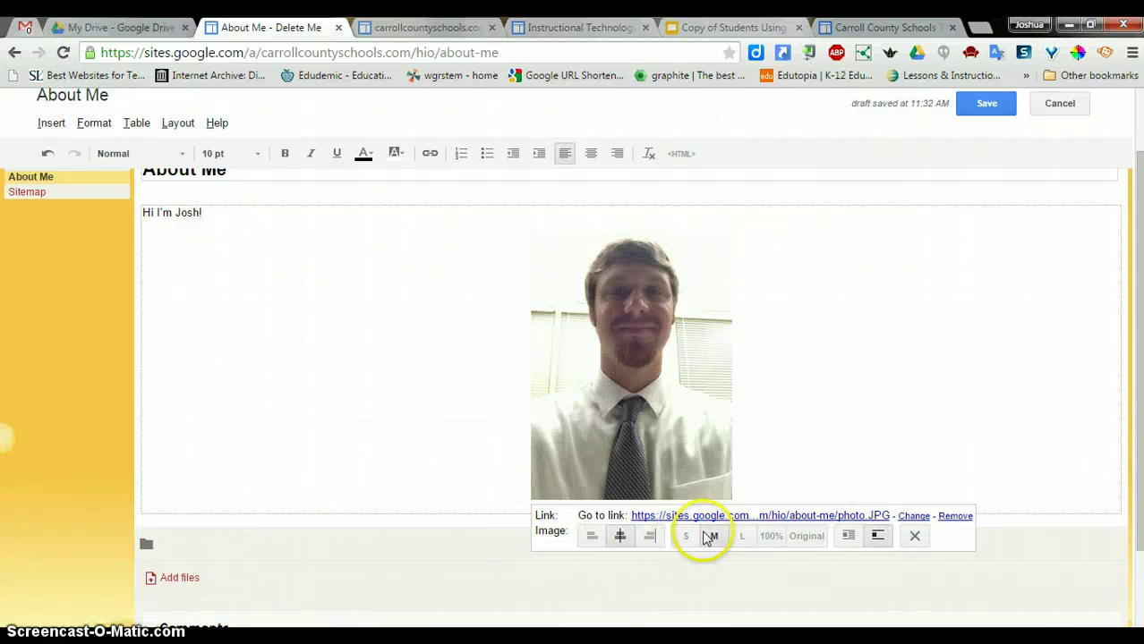
pyautogui.scroll(-1, 747, 465)
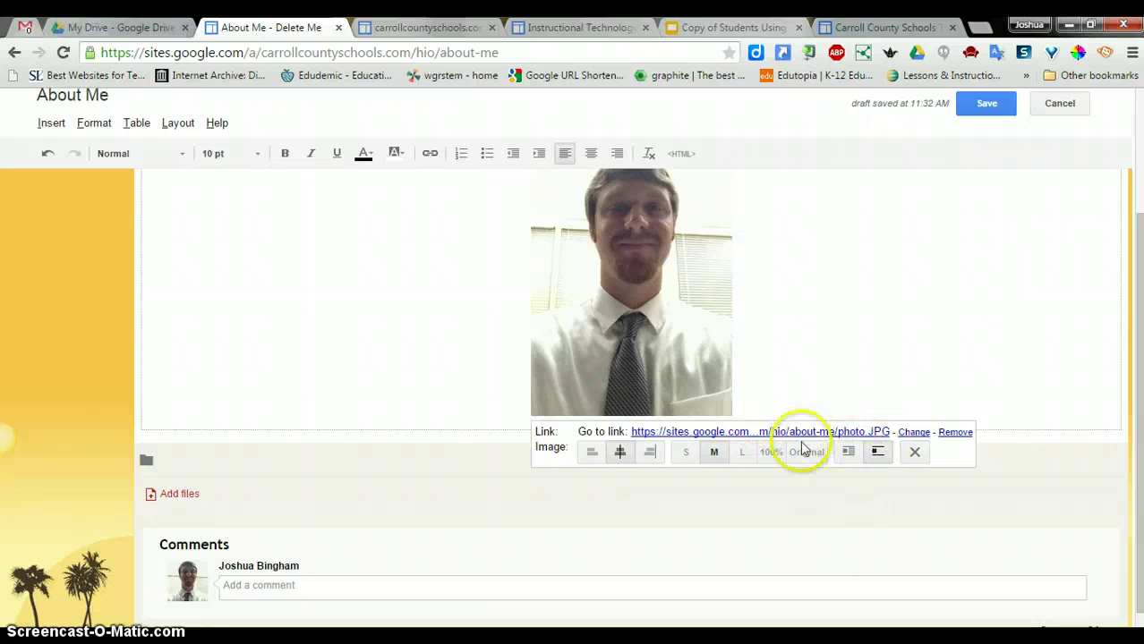
pyautogui.click(818, 281)
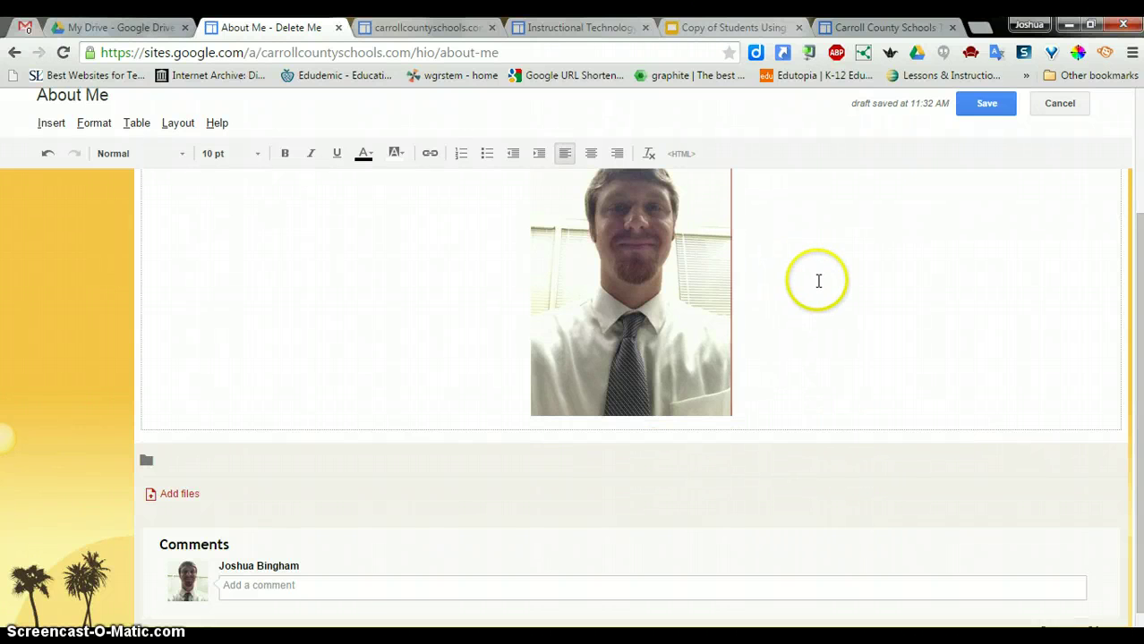
pyautogui.press('Return')
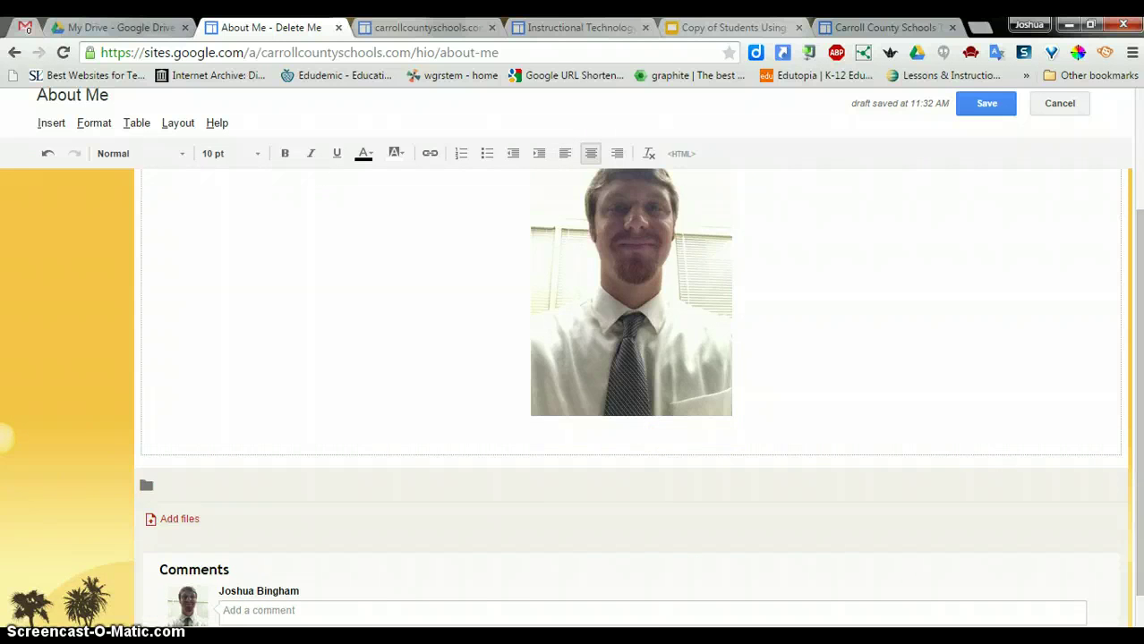
pyautogui.scroll(2, 270, 466)
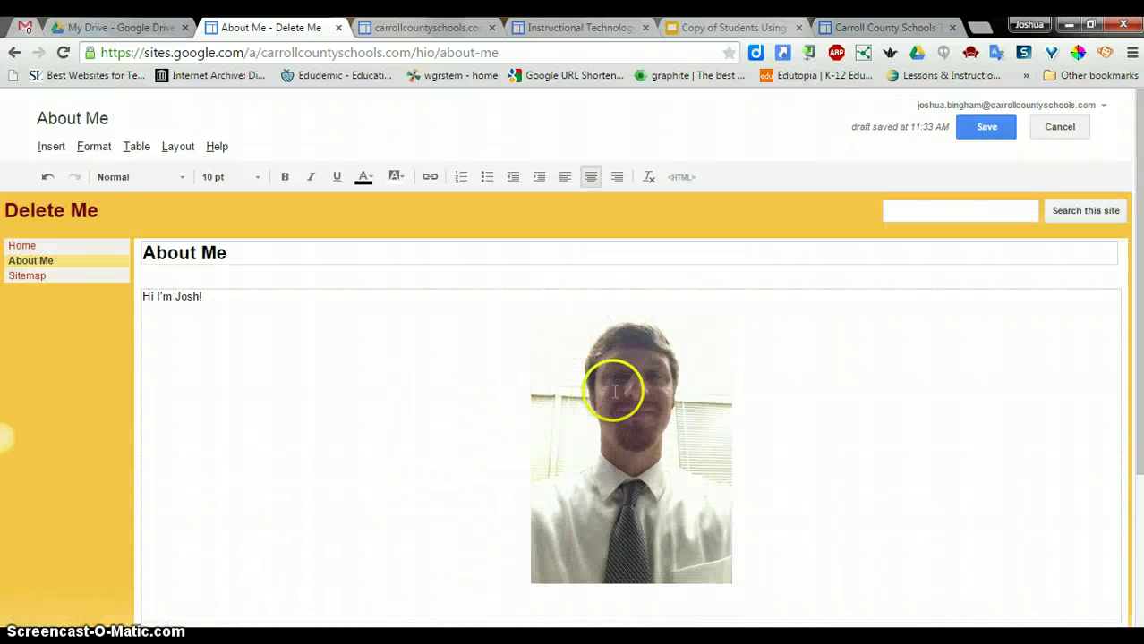
pyautogui.click(986, 127)
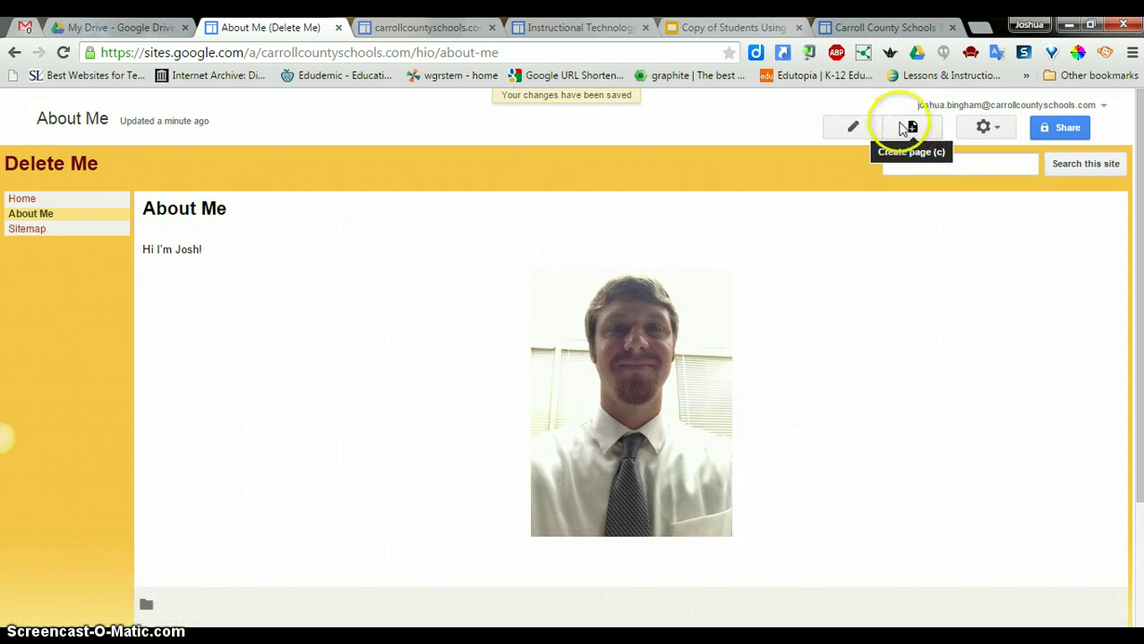
# Create a File Cabinet page named 'My Files' placed under About Me.
pyautogui.click(912, 128)
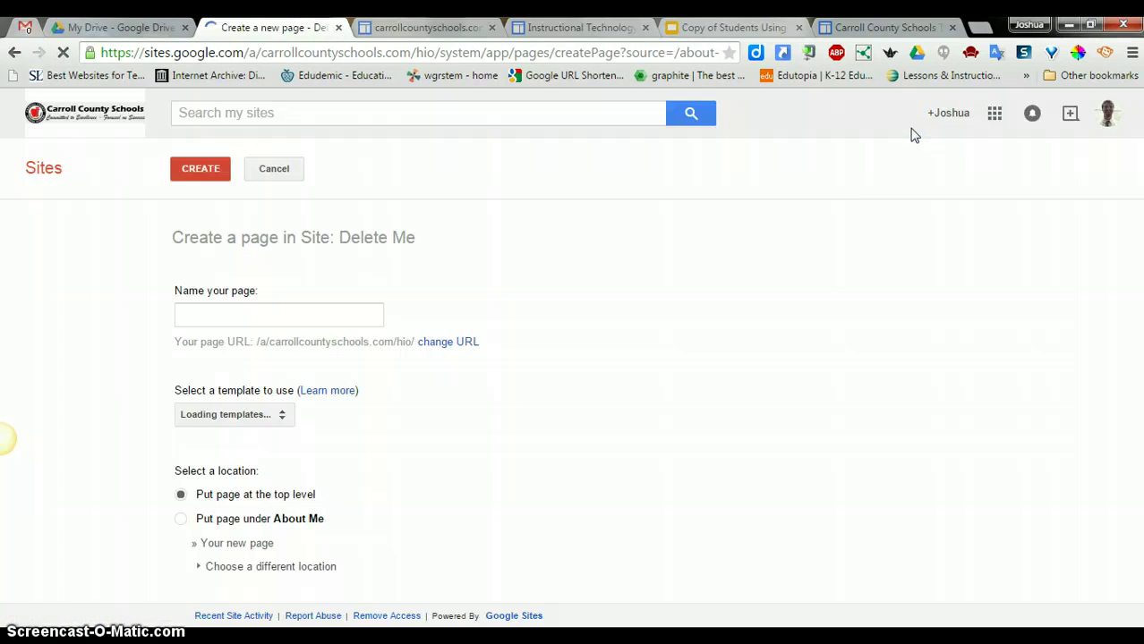
pyautogui.click(325, 313)
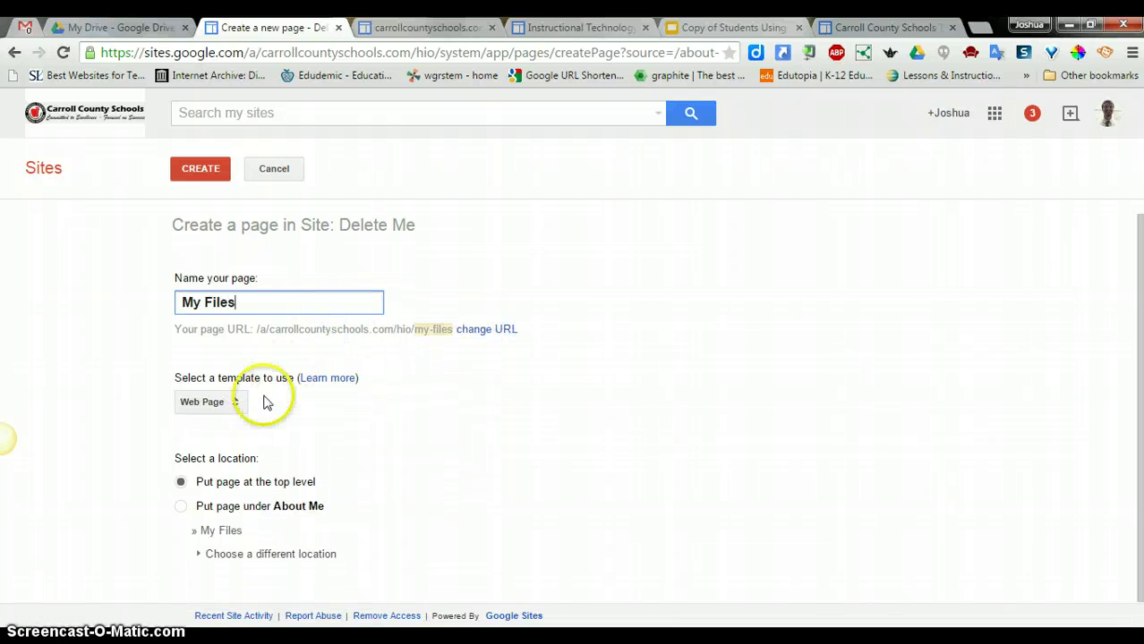
pyautogui.click(224, 404)
pyautogui.click(239, 450)
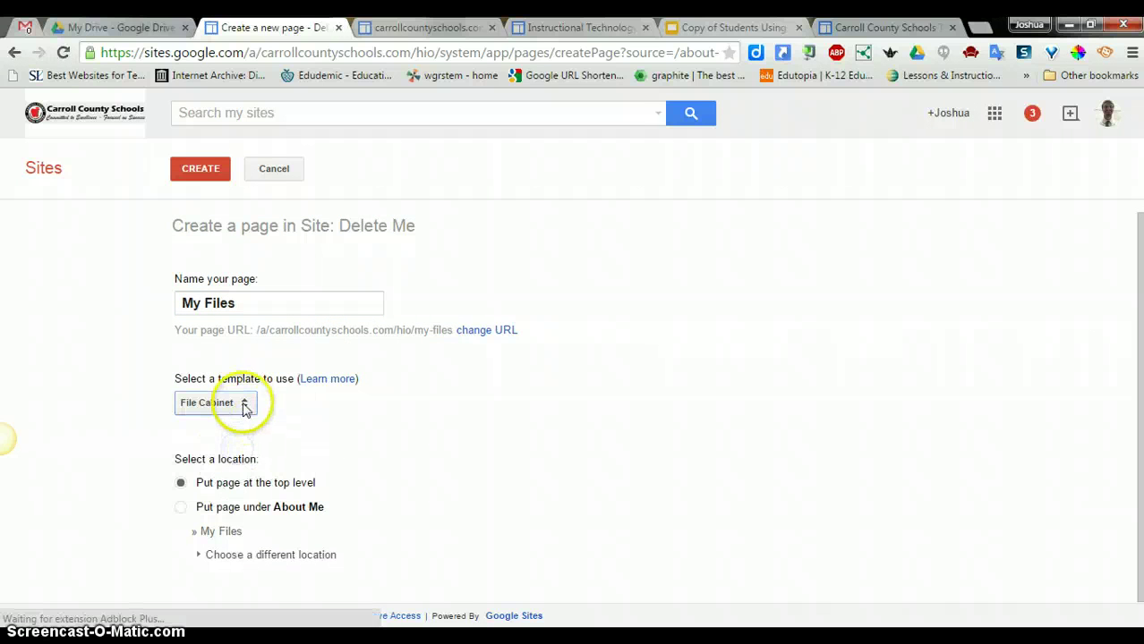
pyautogui.click(182, 508)
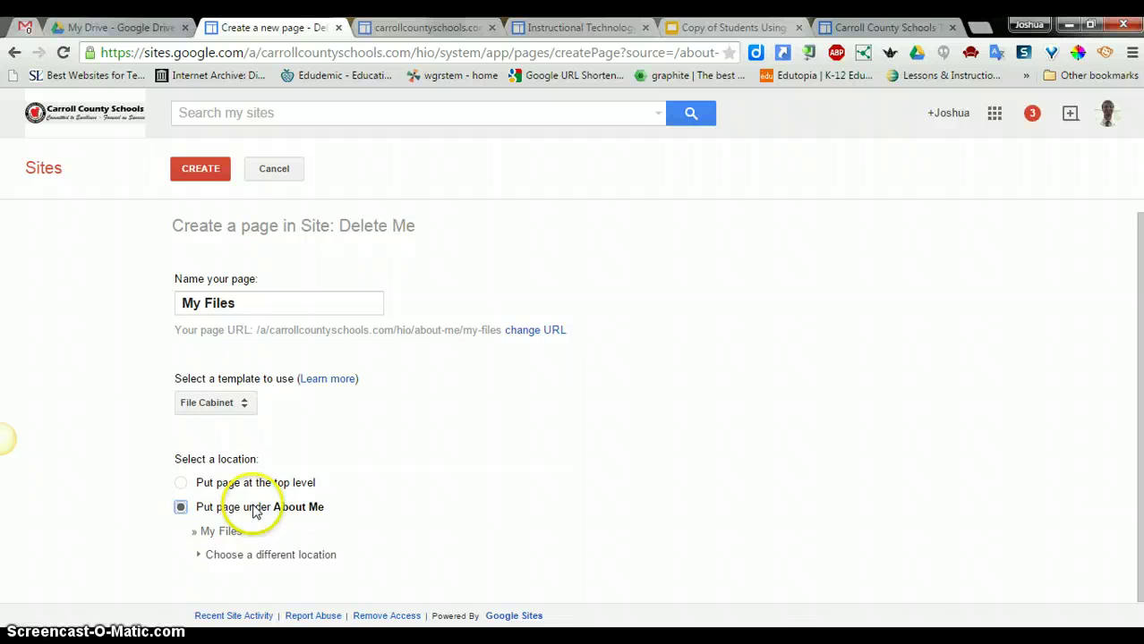
pyautogui.click(204, 173)
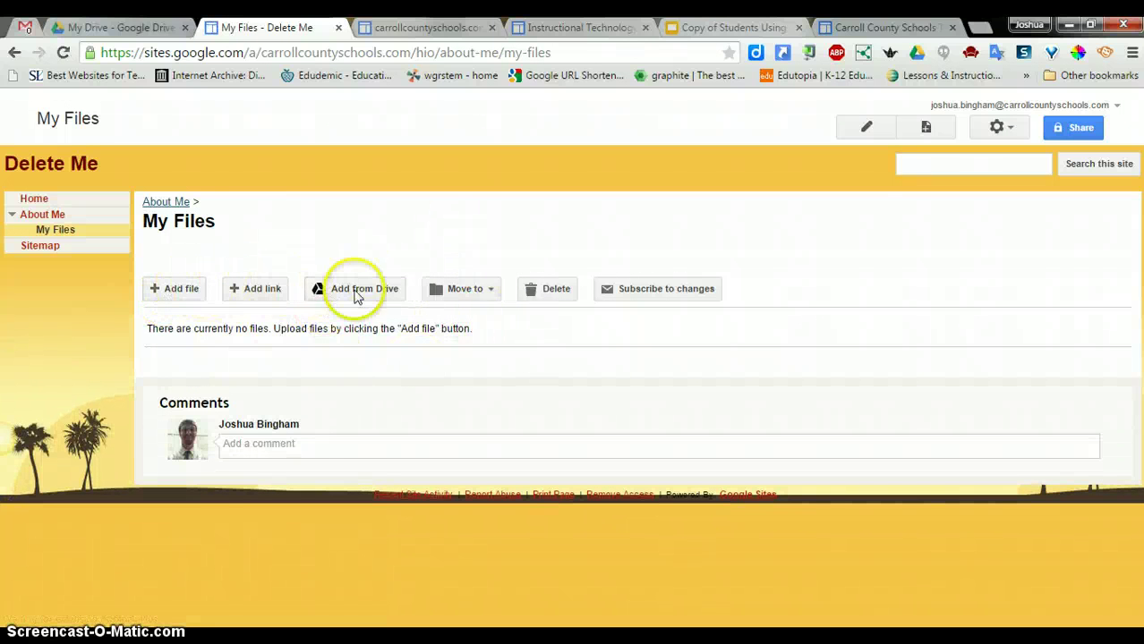
# Upload Amended BYOT Letter.docx and two images, moving the images into a new Pictures folder.
pyautogui.click(176, 290)
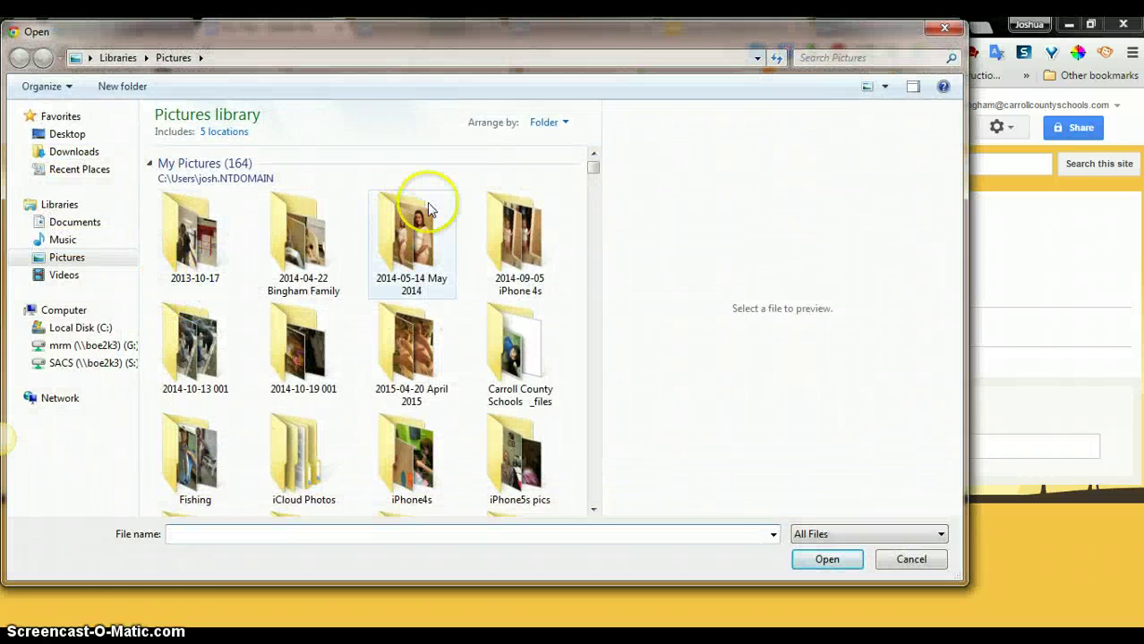
pyautogui.click(952, 31)
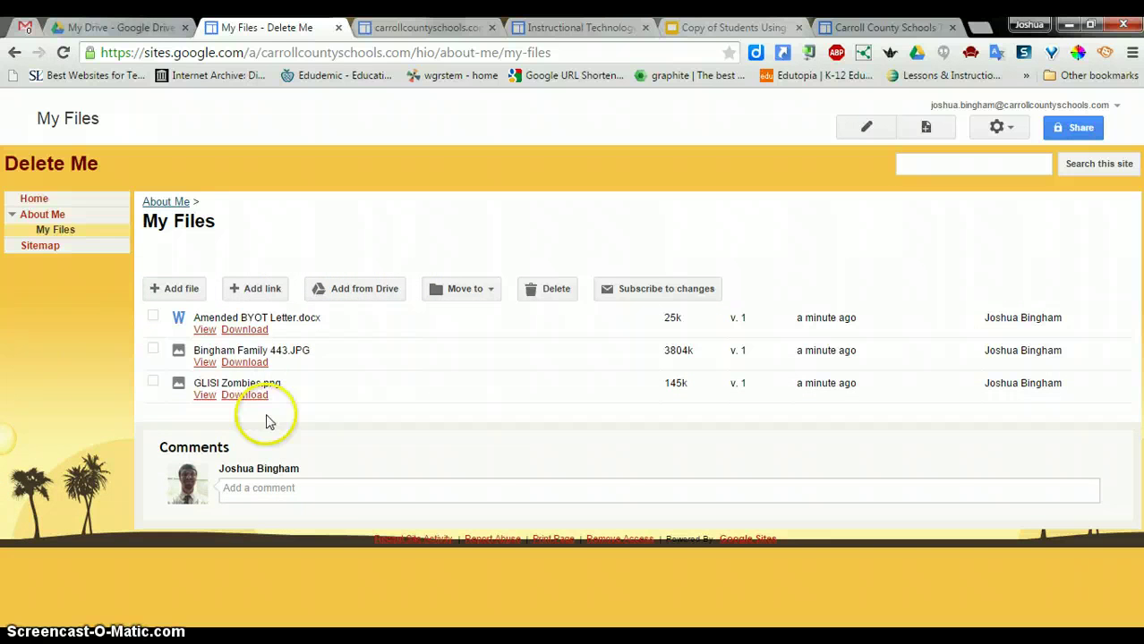
pyautogui.click(465, 289)
pyautogui.click(490, 318)
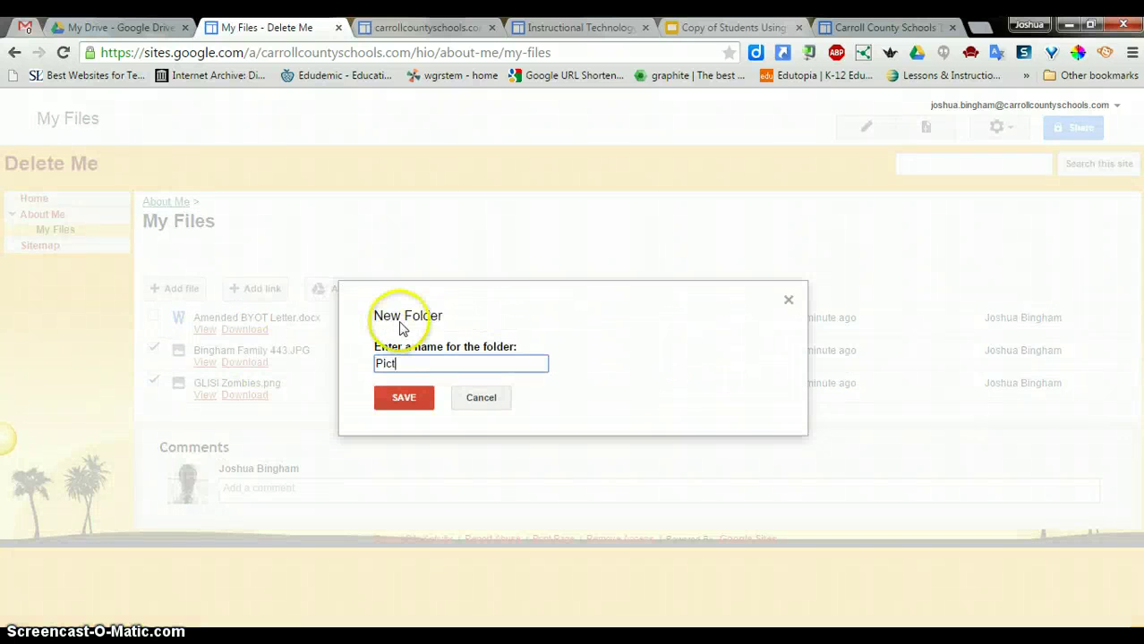
pyautogui.write('Pictures')
pyautogui.click(413, 401)
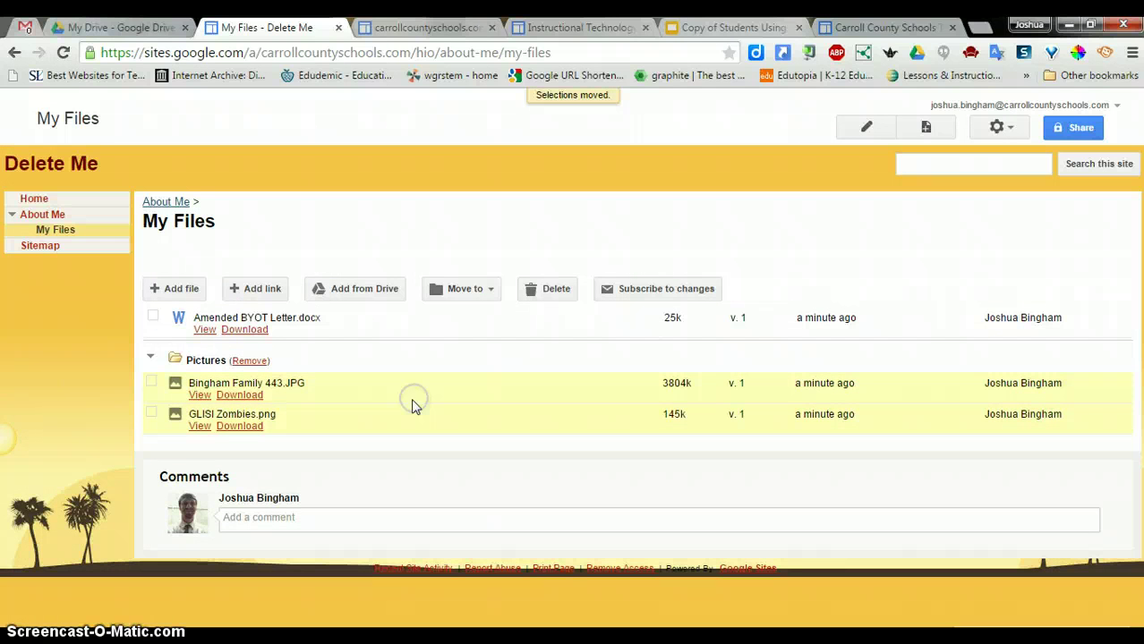
pyautogui.click(151, 360)
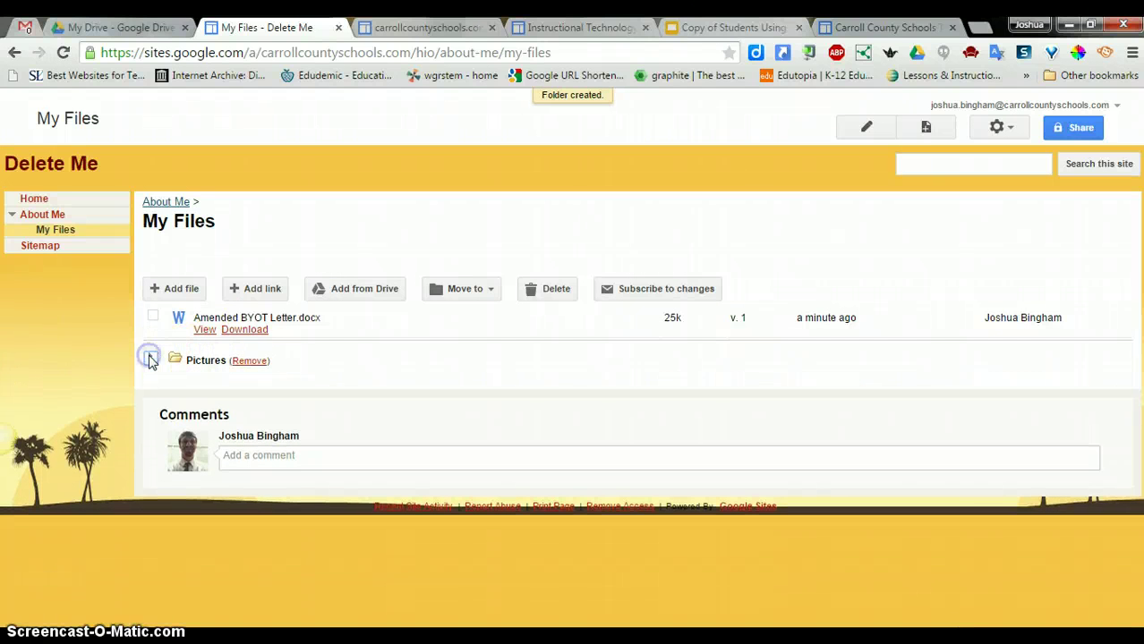
pyautogui.click(150, 359)
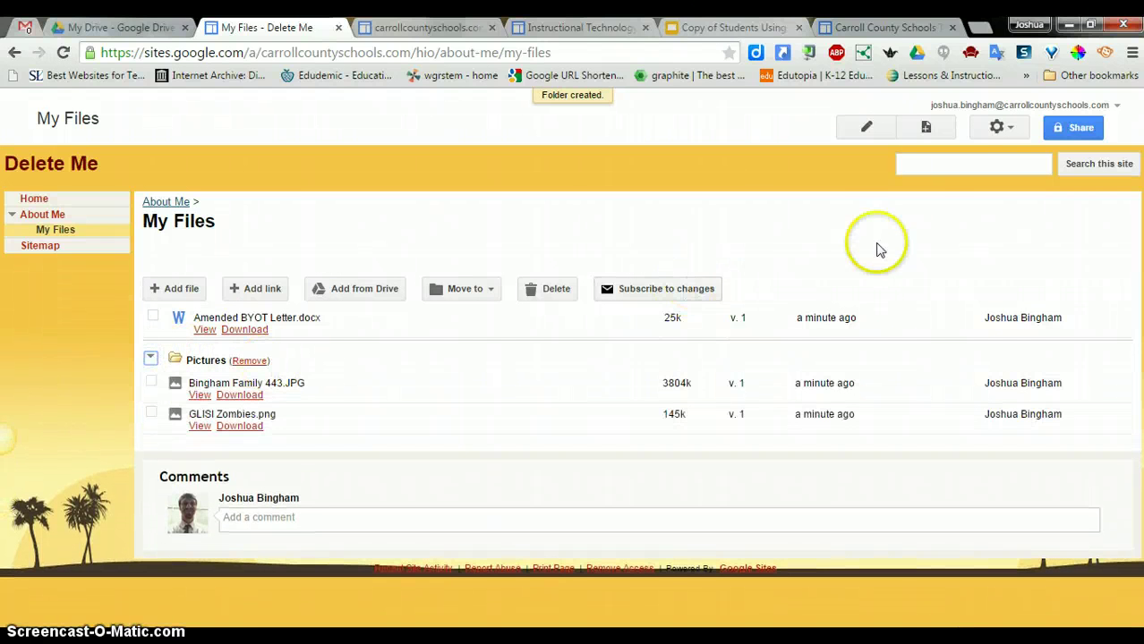
pyautogui.click(996, 127)
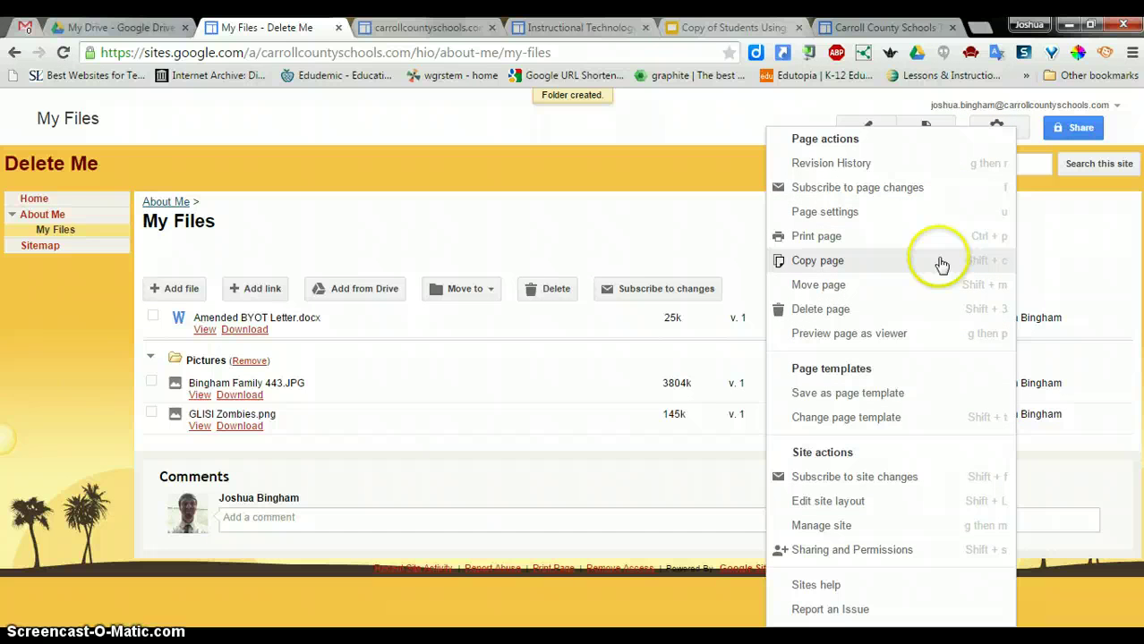
pyautogui.click(891, 213)
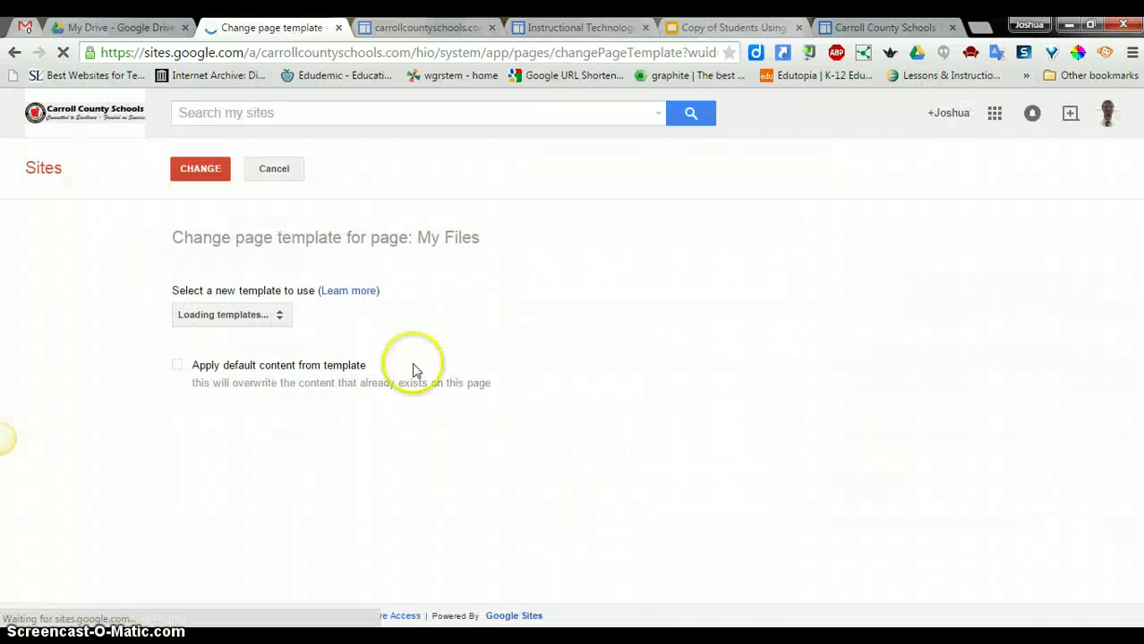
pyautogui.click(234, 313)
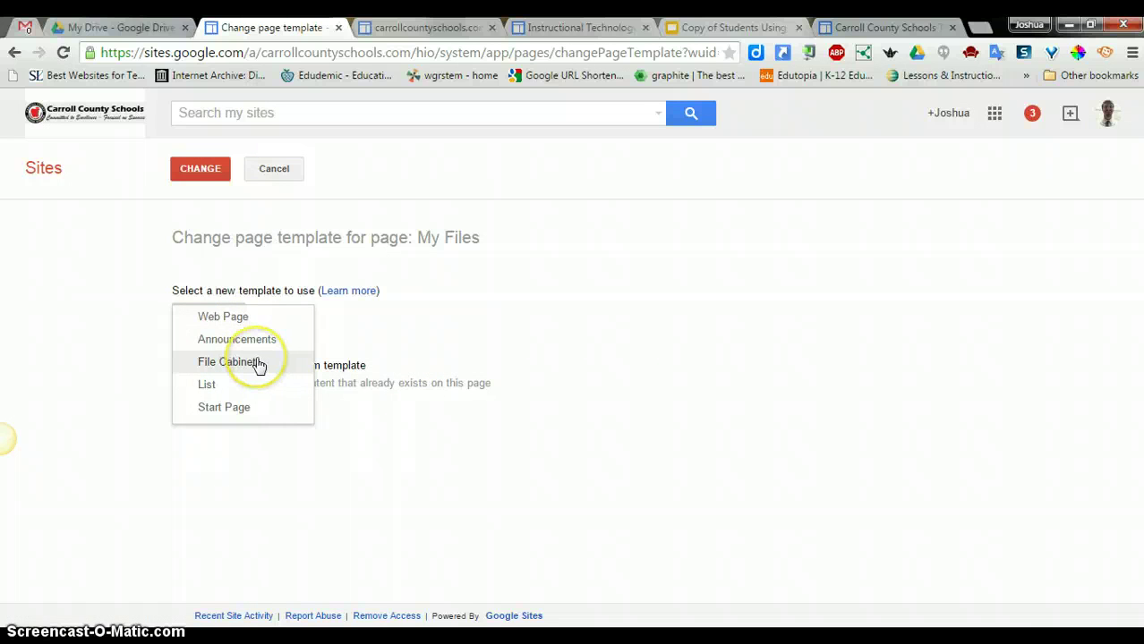
pyautogui.click(376, 331)
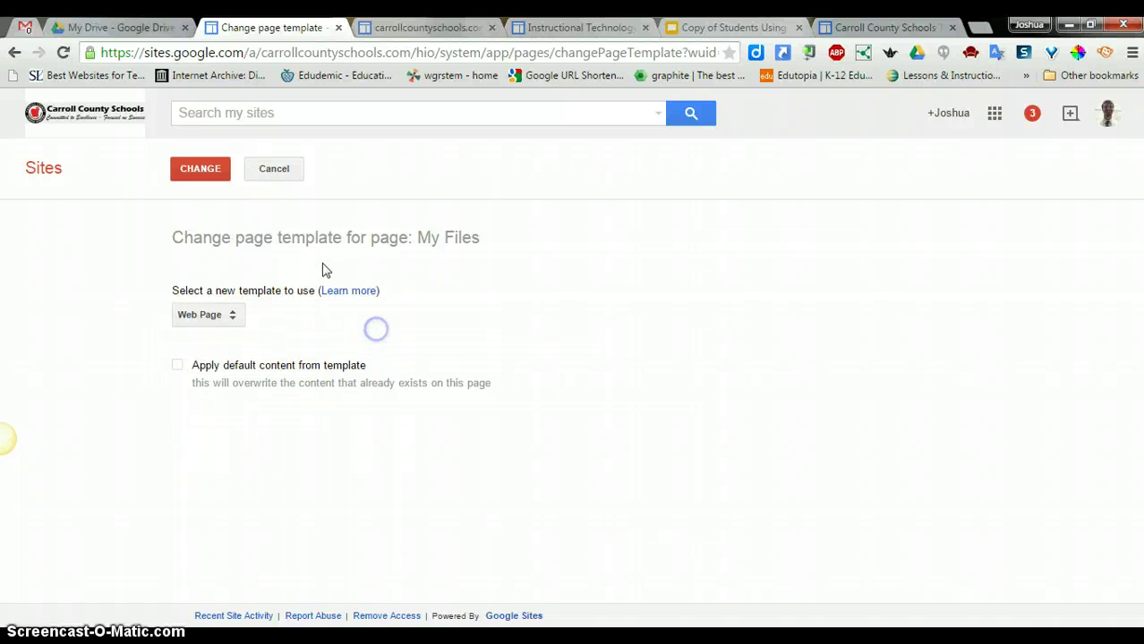
pyautogui.click(279, 170)
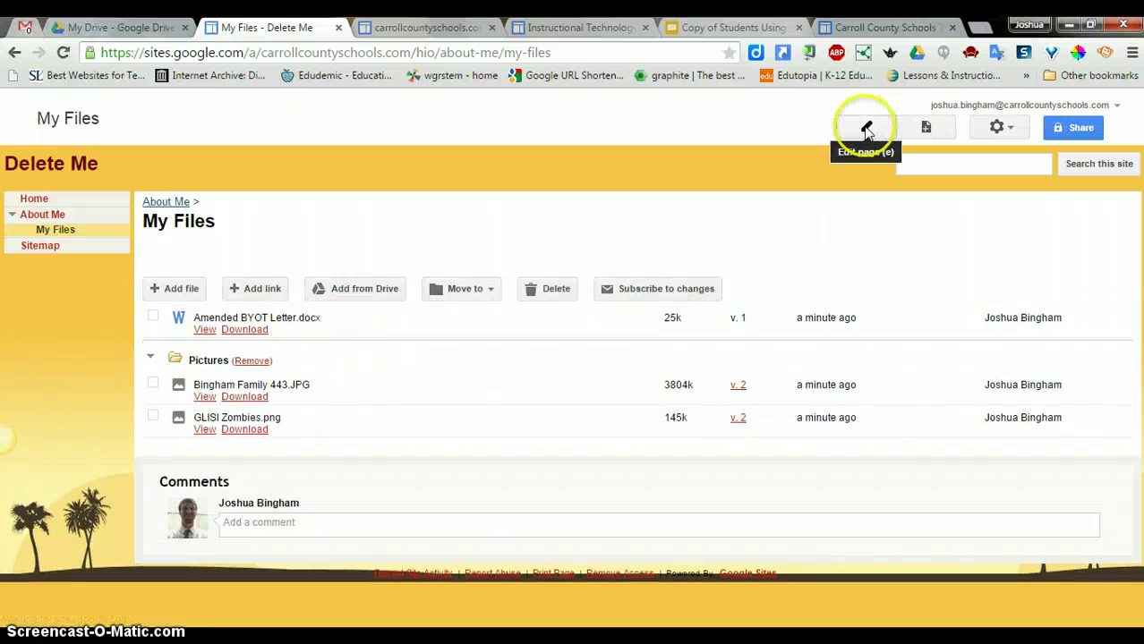
# Create a new top-level page named Insert Stuff and bring up its Insert menu.
pyautogui.click(928, 128)
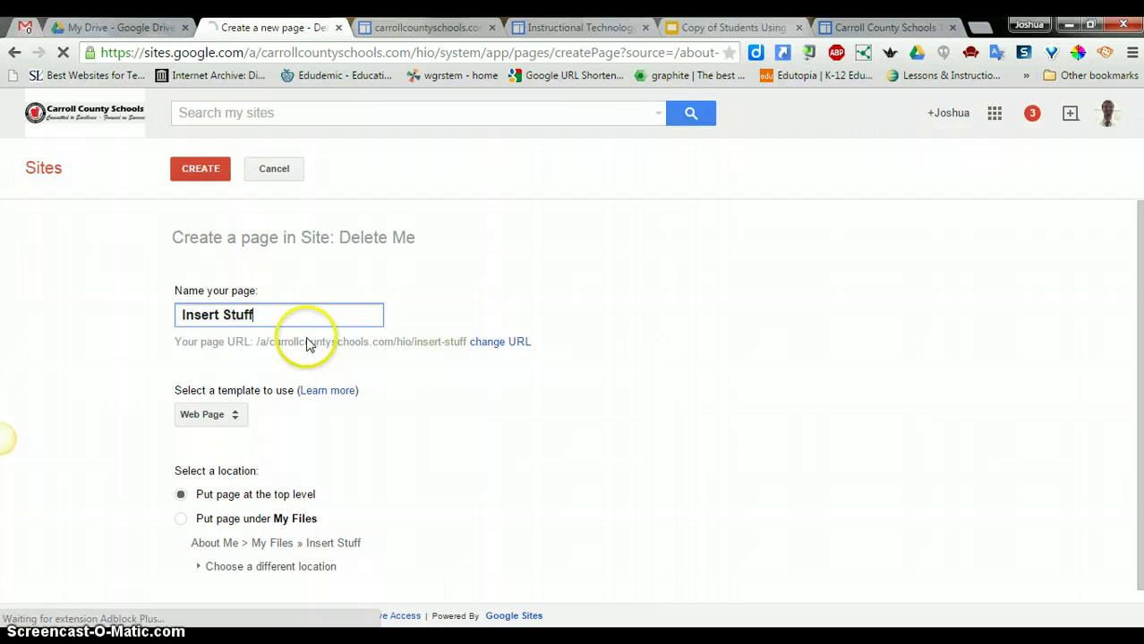
pyautogui.click(198, 170)
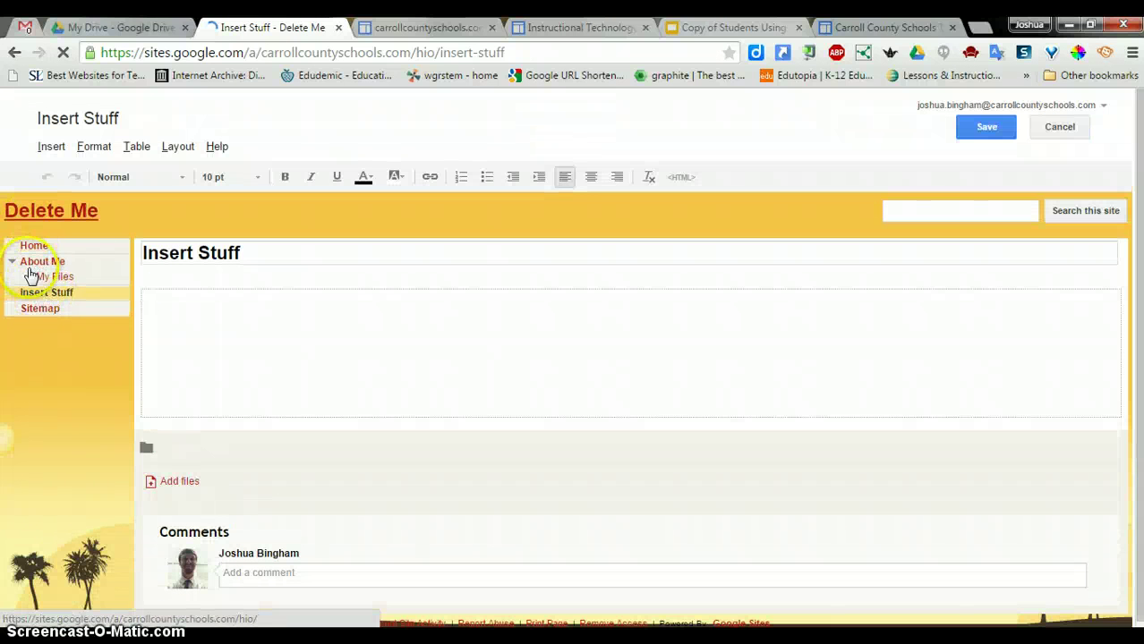
pyautogui.click(13, 260)
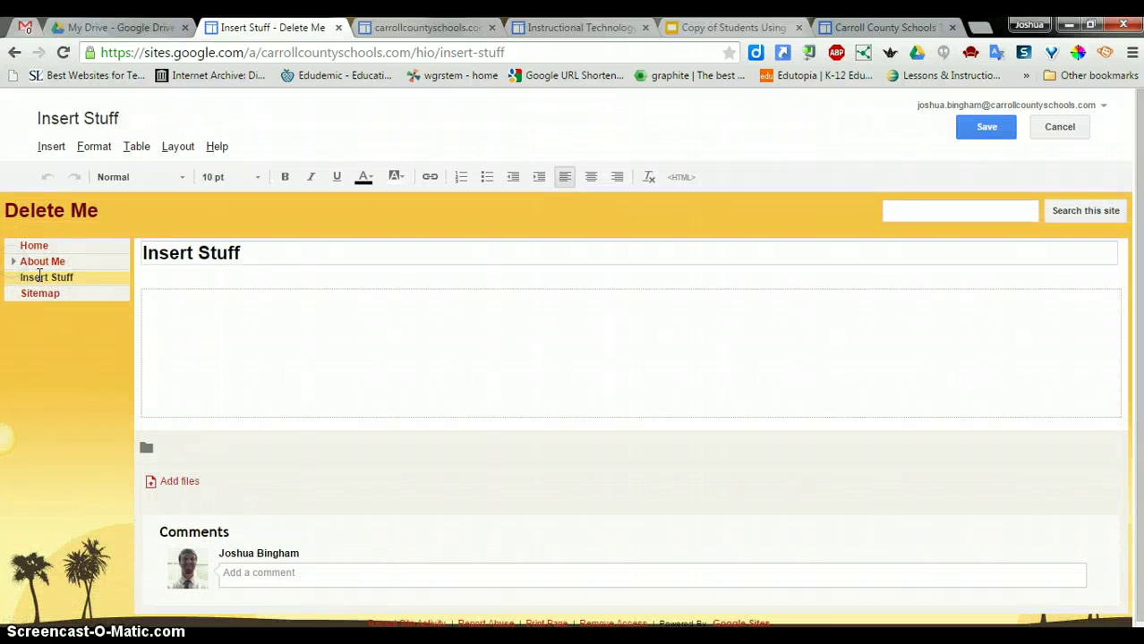
pyautogui.click(13, 260)
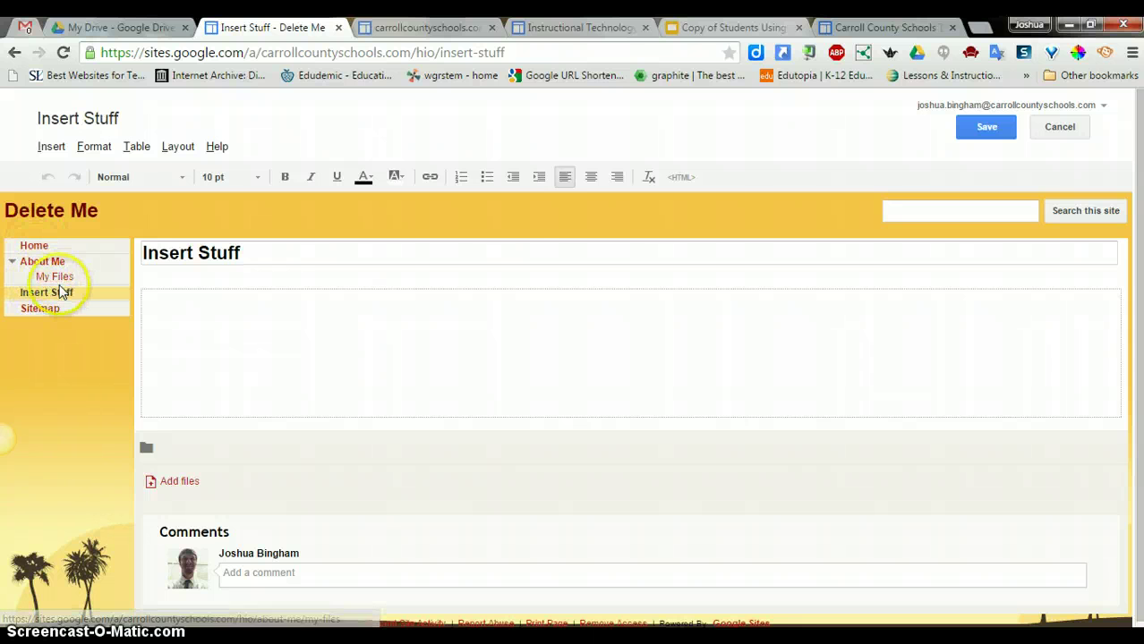
pyautogui.click(51, 146)
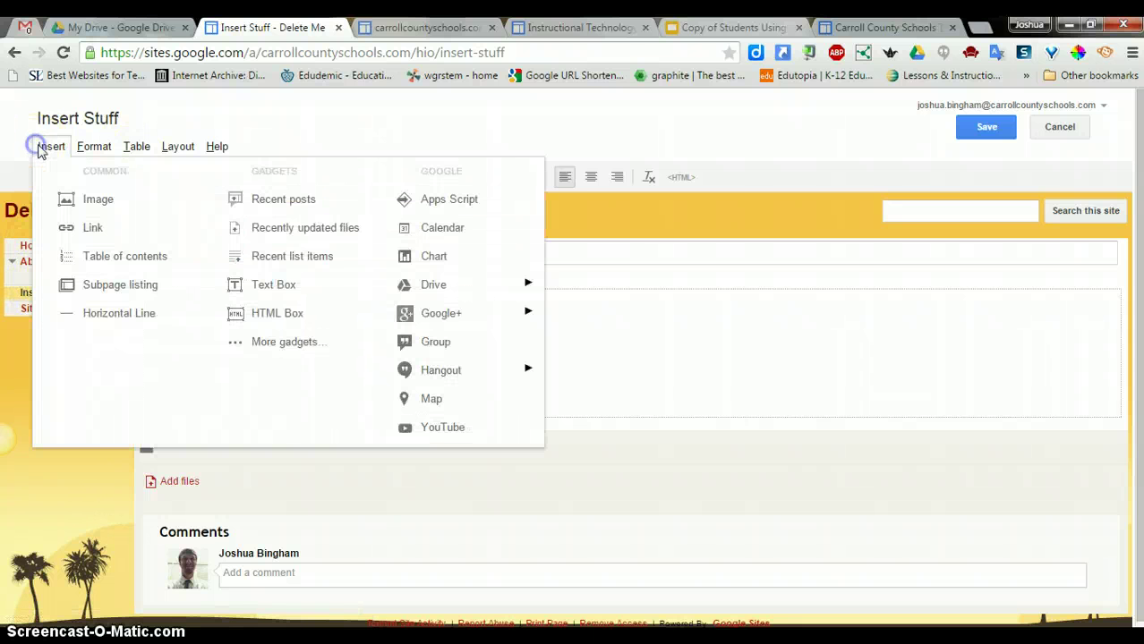
# Insert a 'My Edmodo Page' link to edmodo.com set to open in a new window.
pyautogui.click(109, 230)
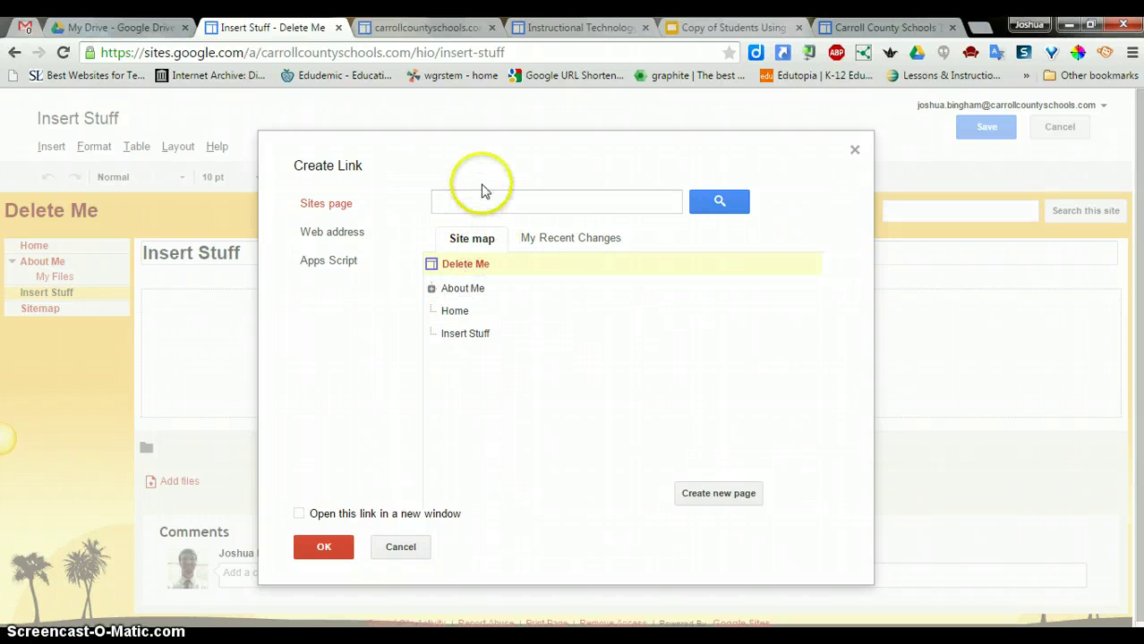
pyautogui.click(331, 234)
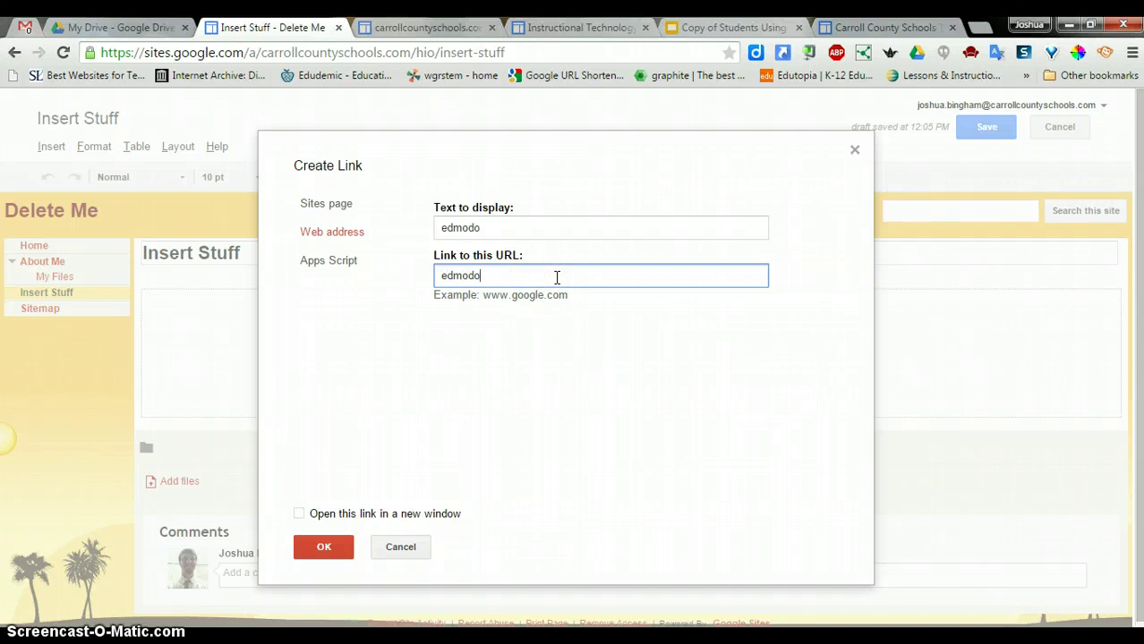
pyautogui.click(530, 283)
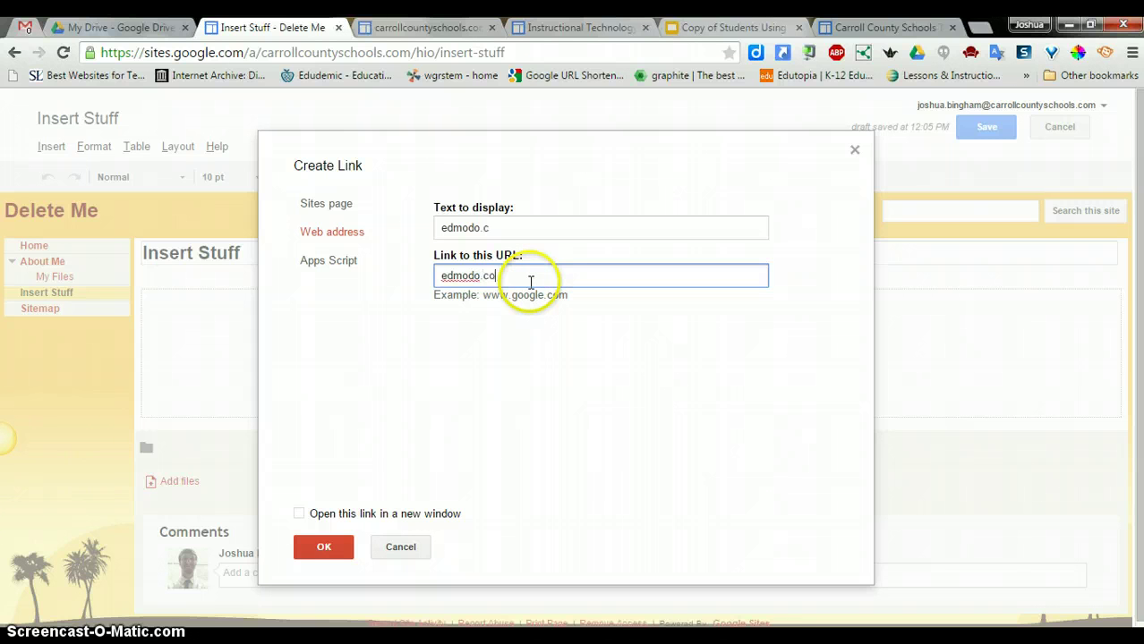
pyautogui.click(516, 222)
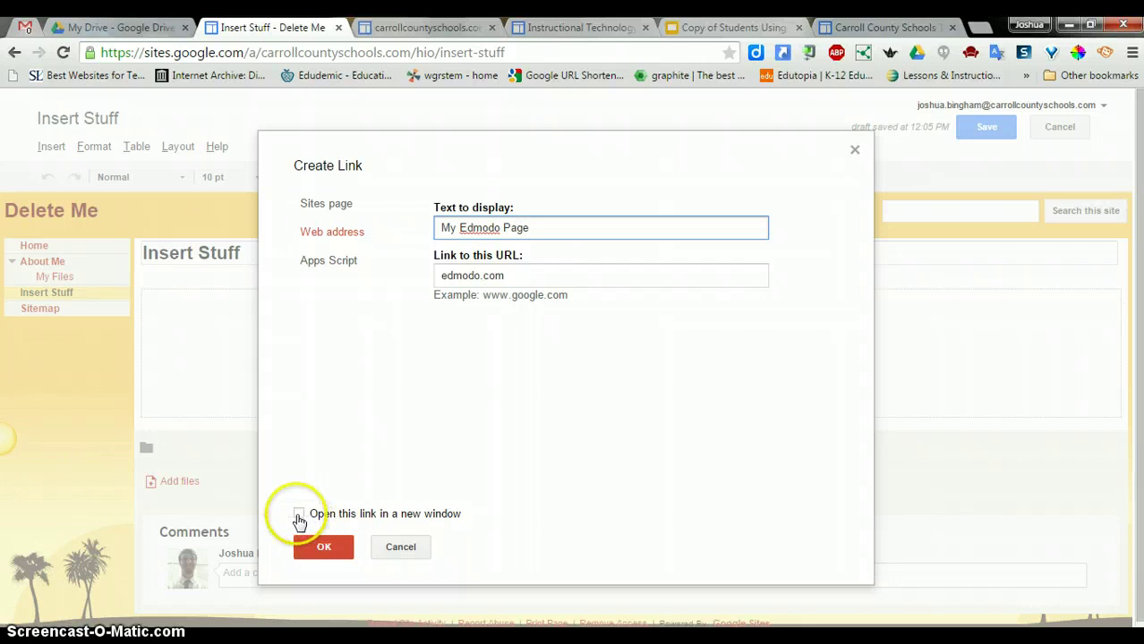
pyautogui.click(299, 515)
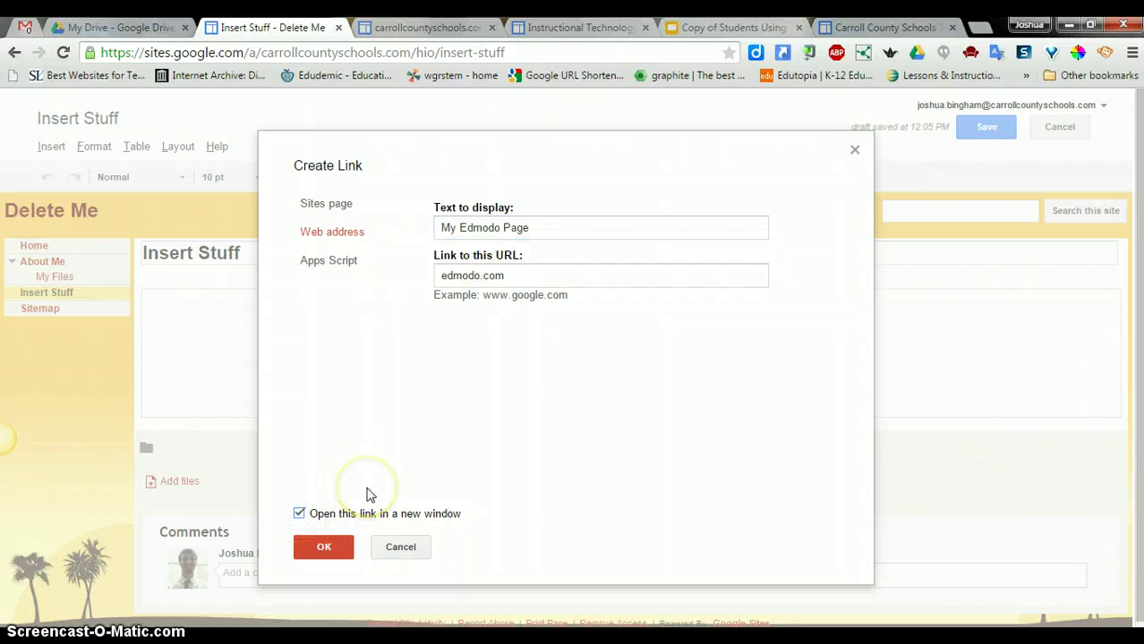
pyautogui.click(324, 548)
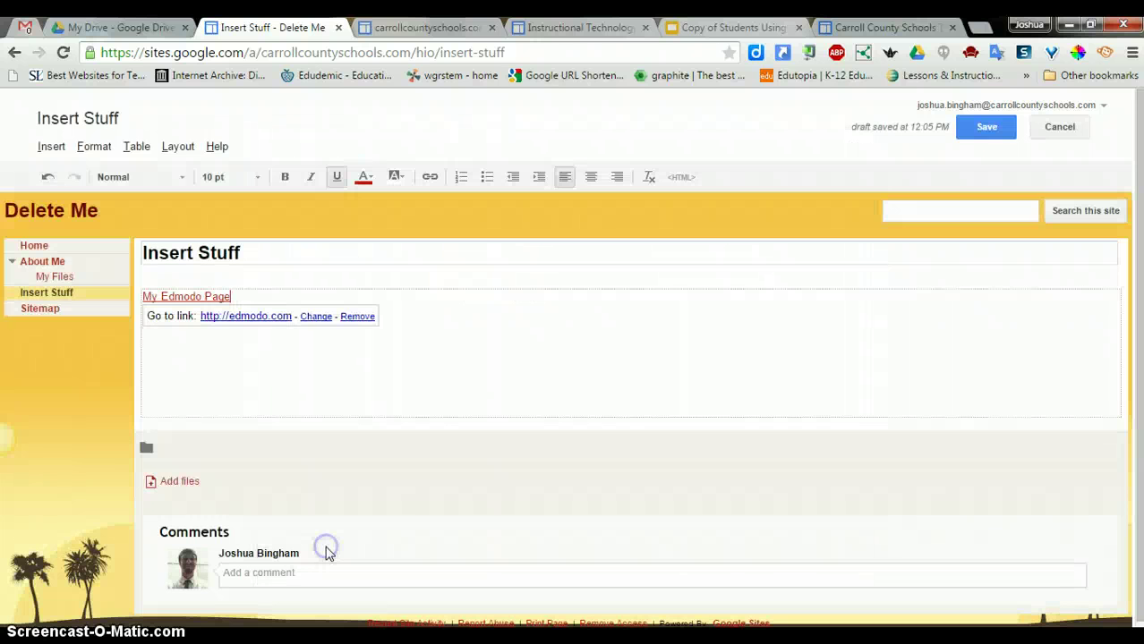
# Save the page, test the My Edmodo Page link in a new tab, and resume editing below it.
pyautogui.click(985, 126)
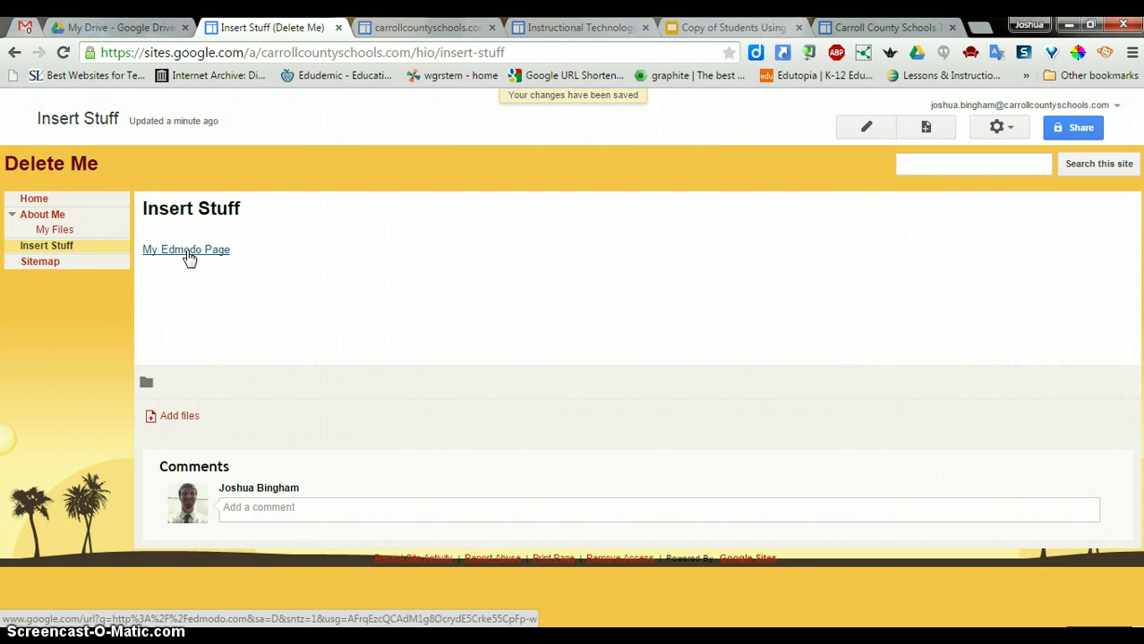
pyautogui.click(187, 251)
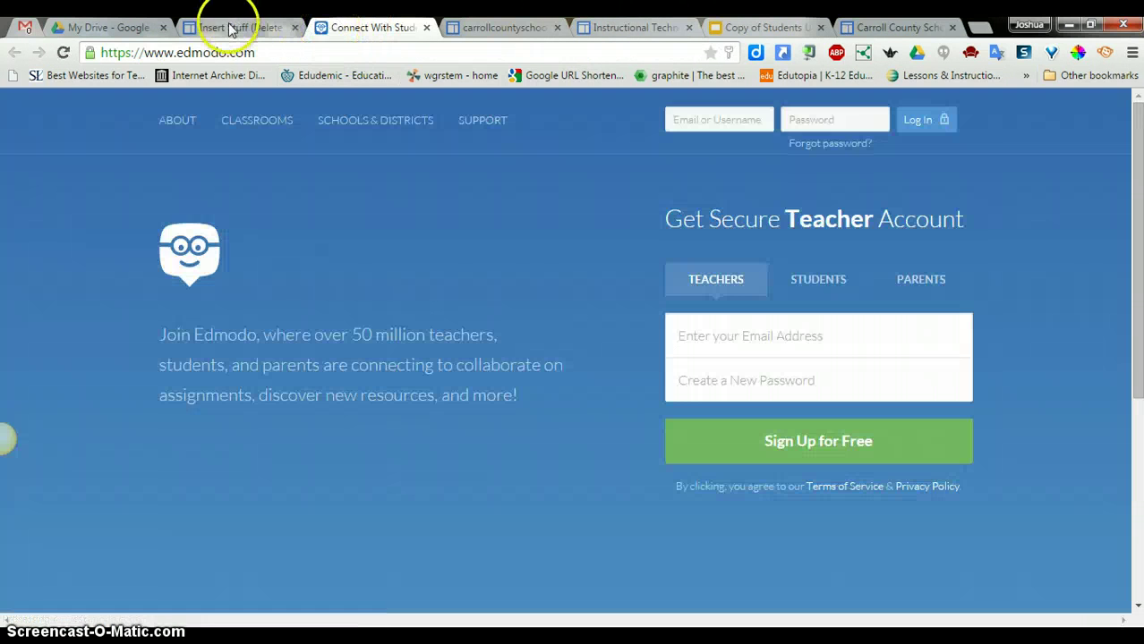
pyautogui.click(231, 28)
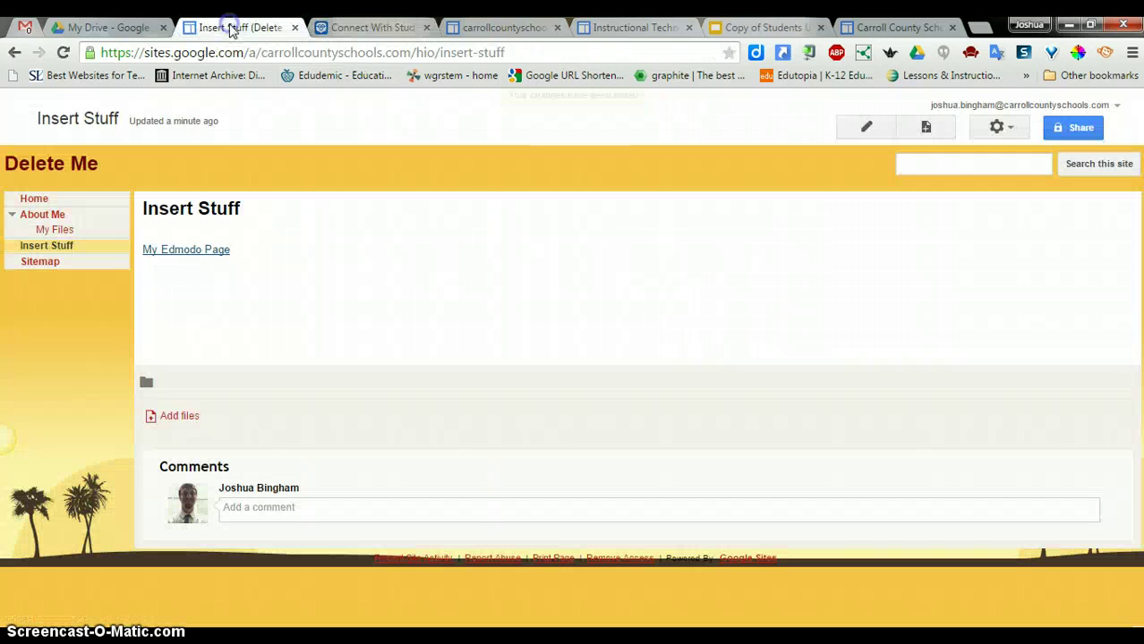
pyautogui.click(414, 28)
pyautogui.click(426, 28)
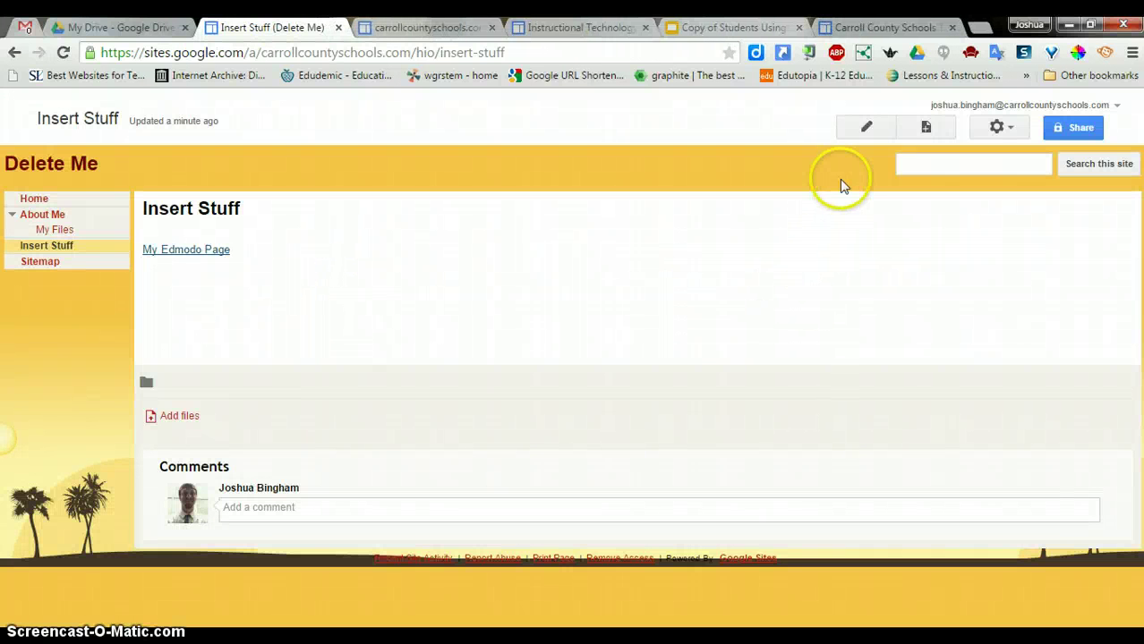
pyautogui.click(865, 130)
pyautogui.click(549, 349)
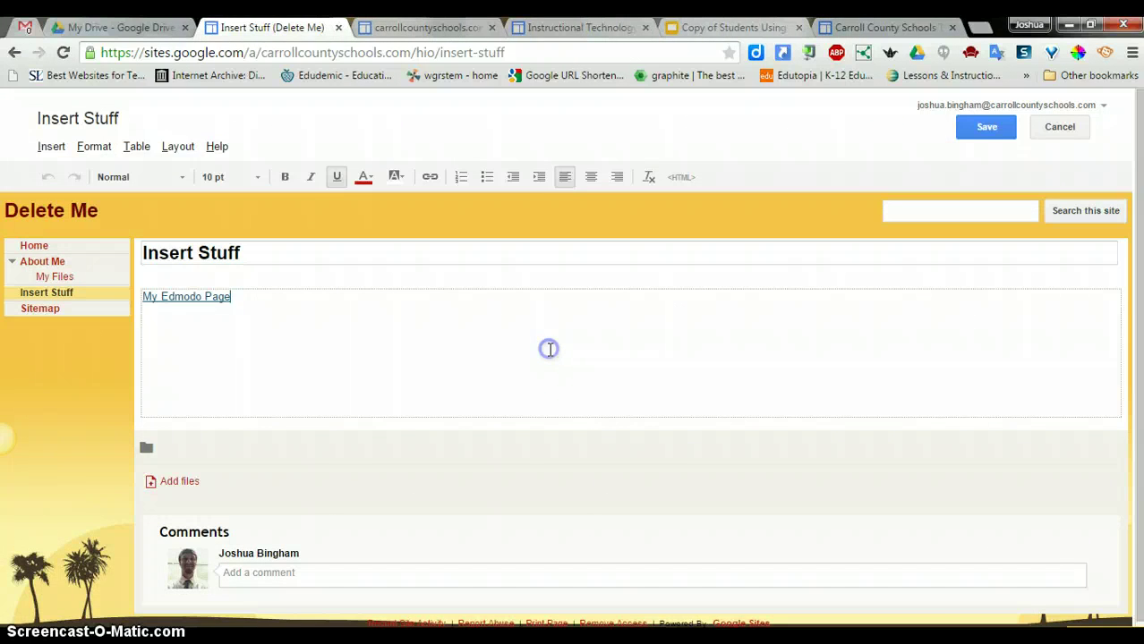
# Embed the pasted YouTube video with title 'Minecraft in EDU' and centre it on the page.
pyautogui.click(51, 146)
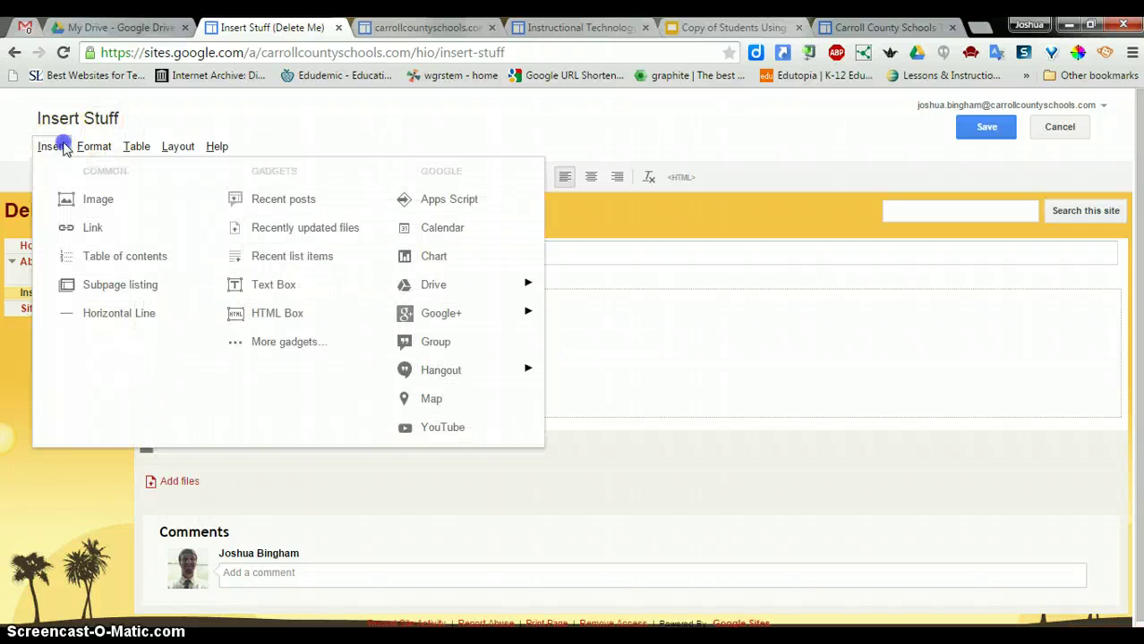
pyautogui.click(460, 434)
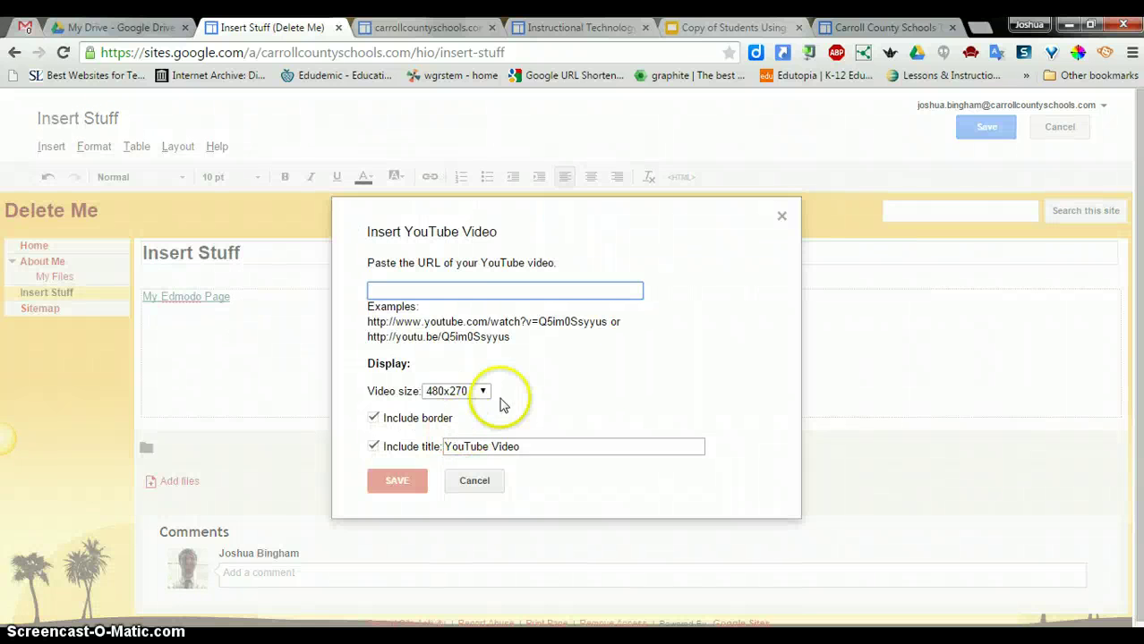
pyautogui.click(522, 283)
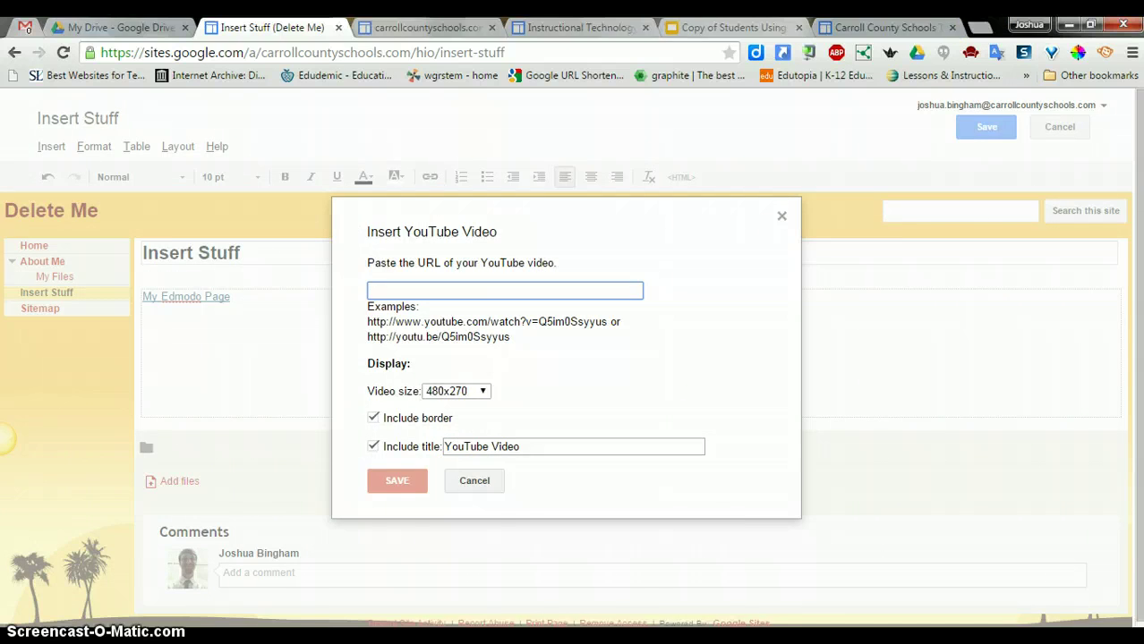
pyautogui.hotkey('alt', 'Tab')
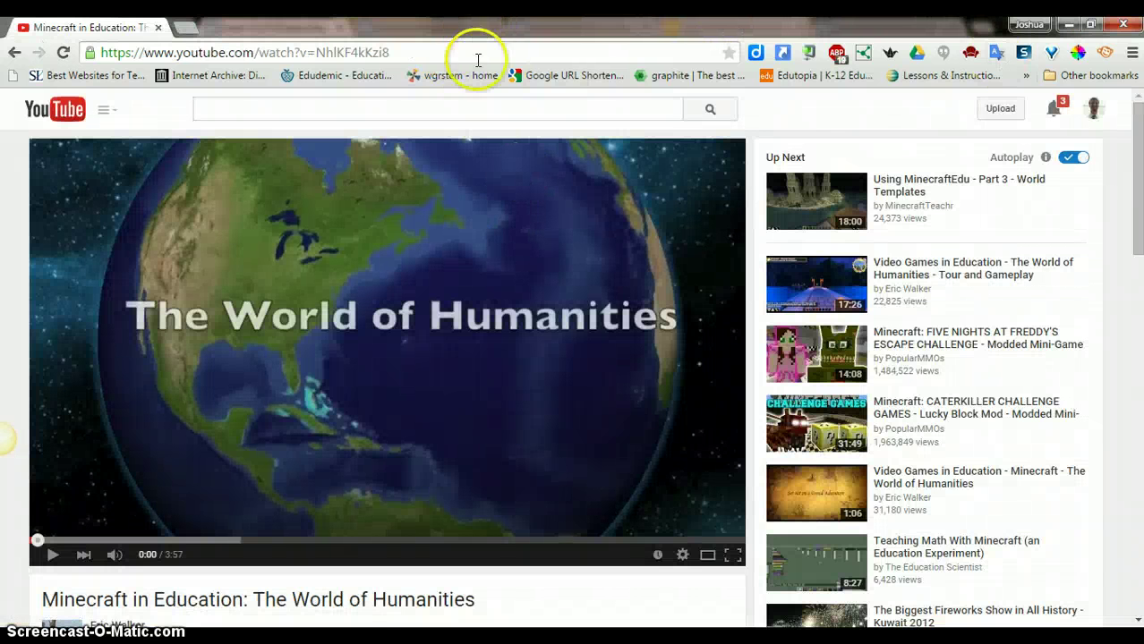
pyautogui.moveTo(499, 28); pyautogui.dragTo(1137, 28)
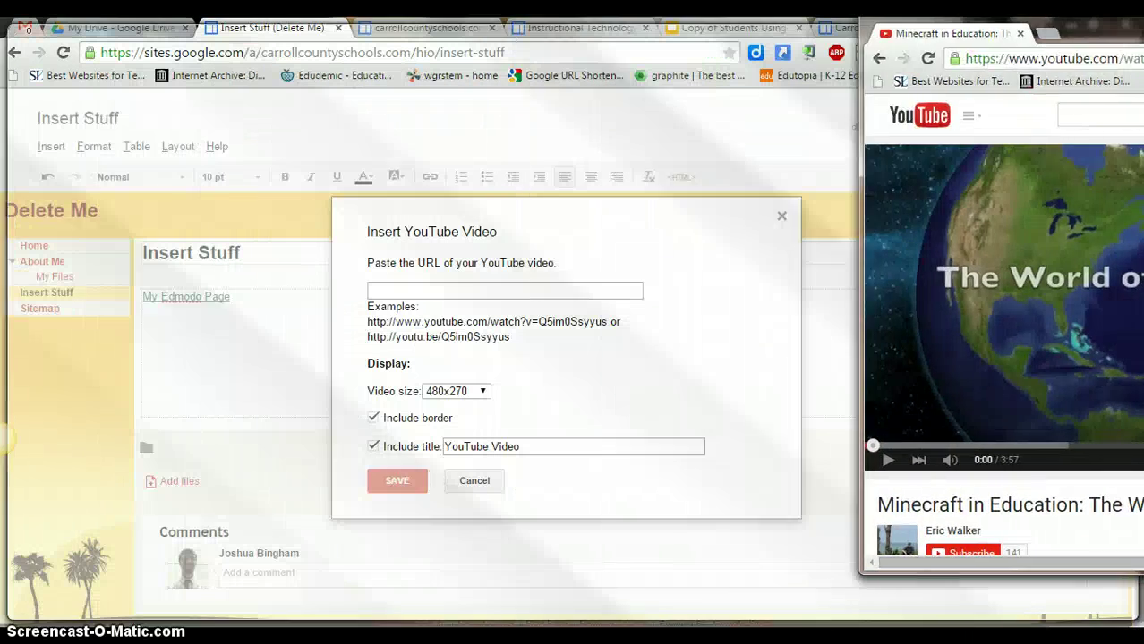
pyautogui.click(735, 199)
pyautogui.click(443, 286)
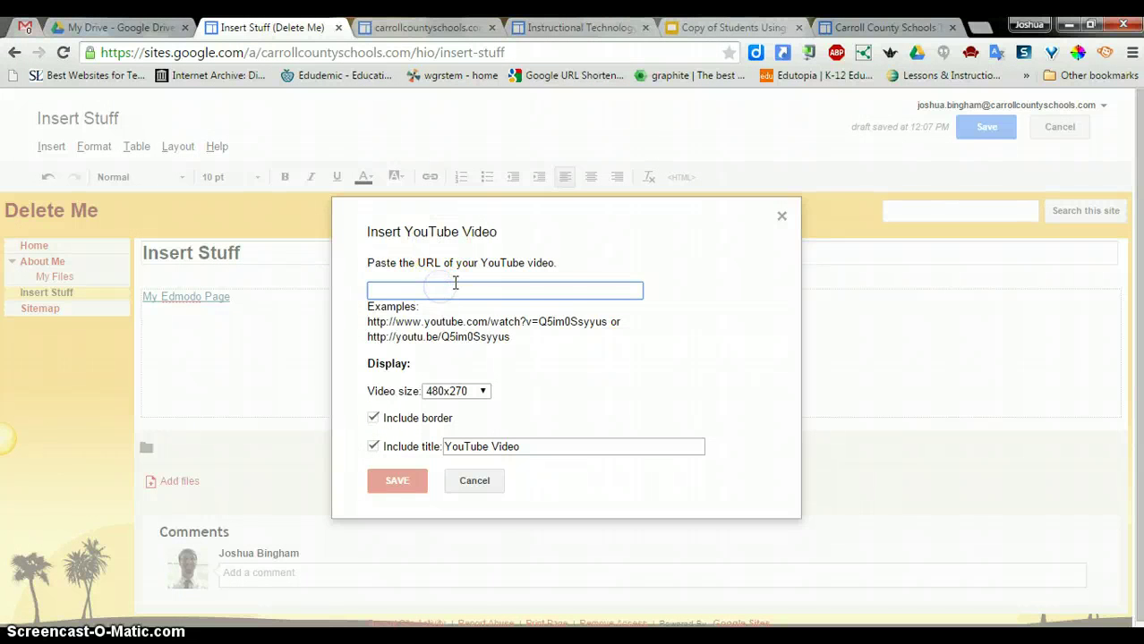
pyautogui.write('https://www.youtube.com/watch?v=NhlKF4kKzi8')
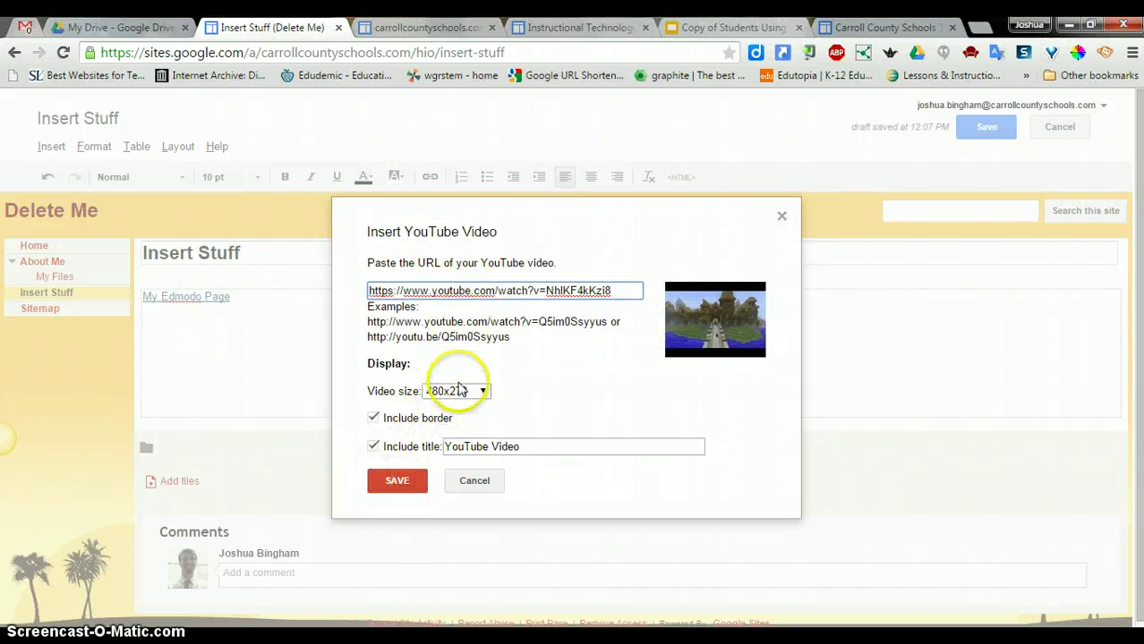
pyautogui.tripleClick(499, 441)
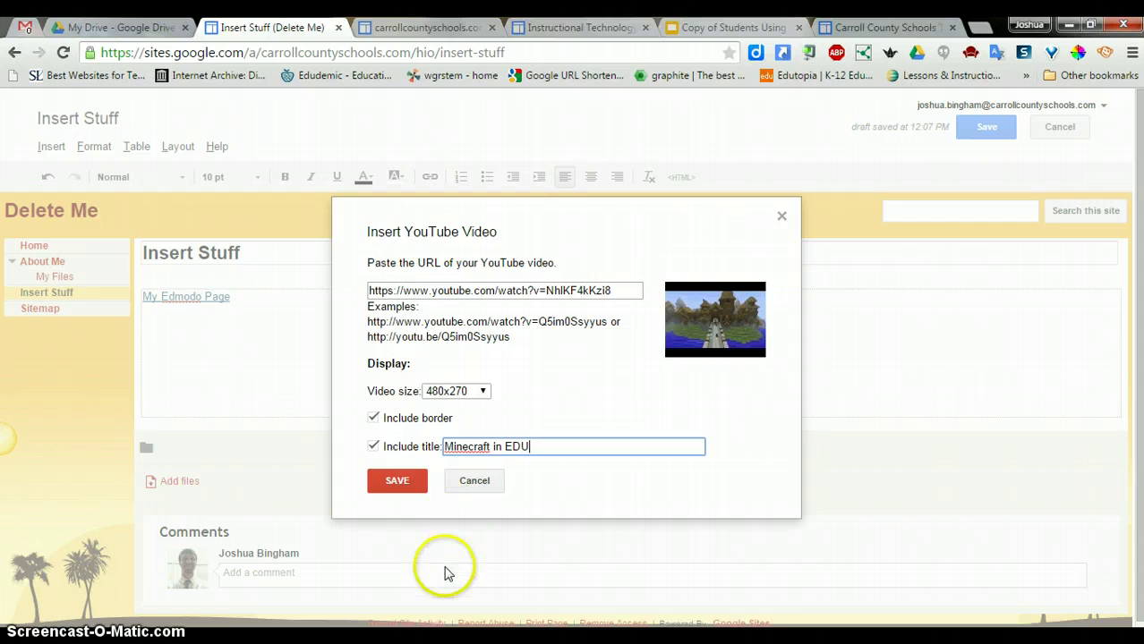
pyautogui.click(397, 480)
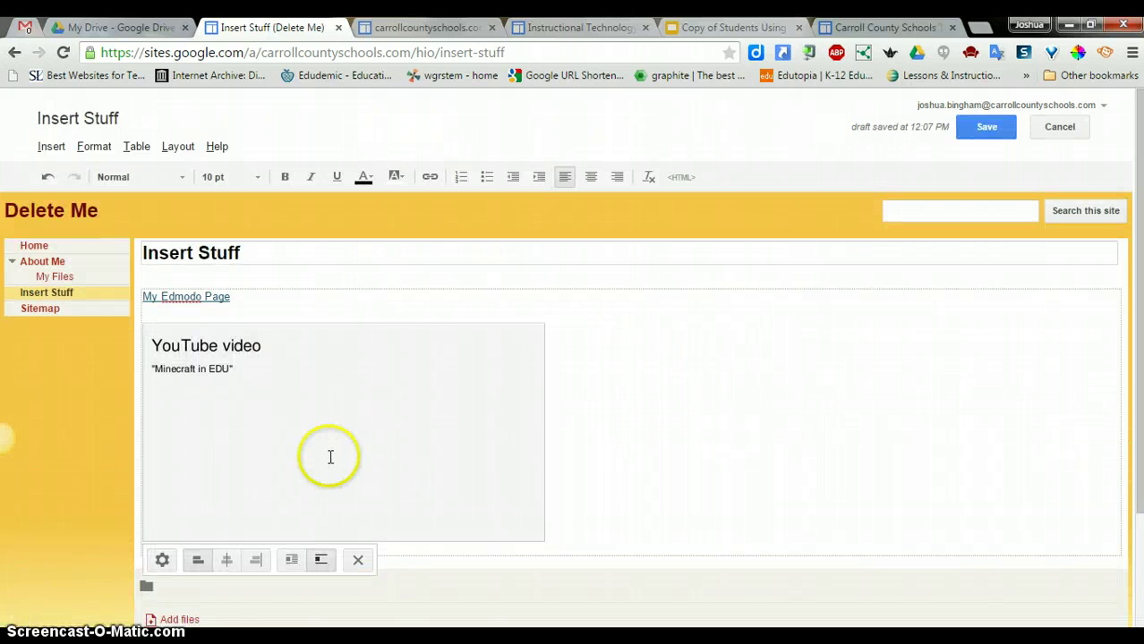
pyautogui.click(227, 560)
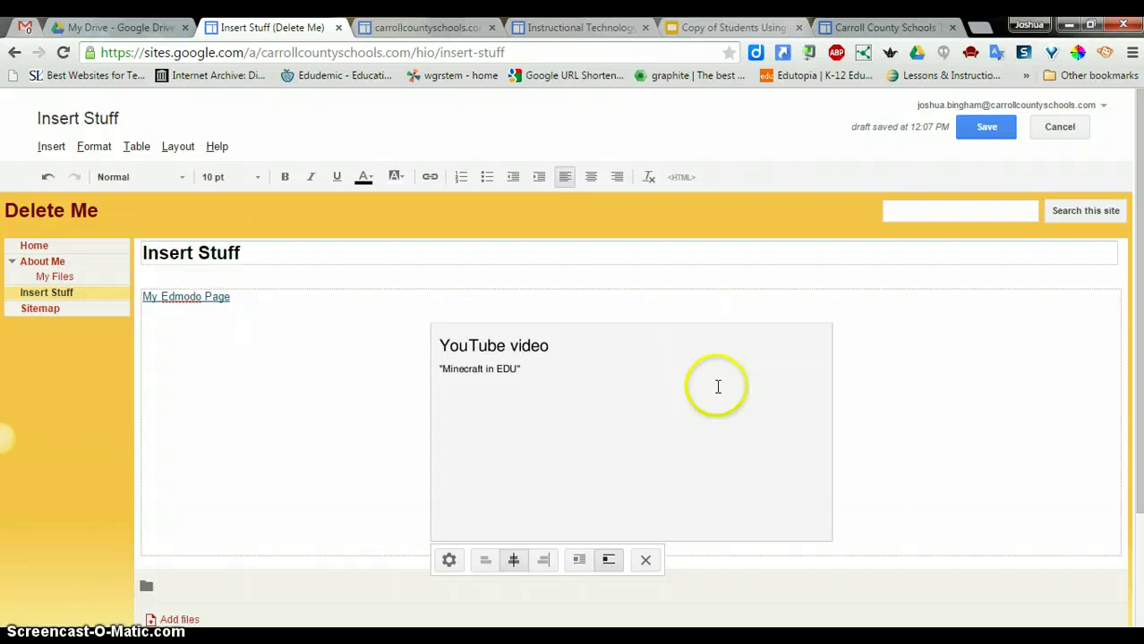
# Save the page, then play and pause the embedded Minecraft in EDU video.
pyautogui.click(988, 128)
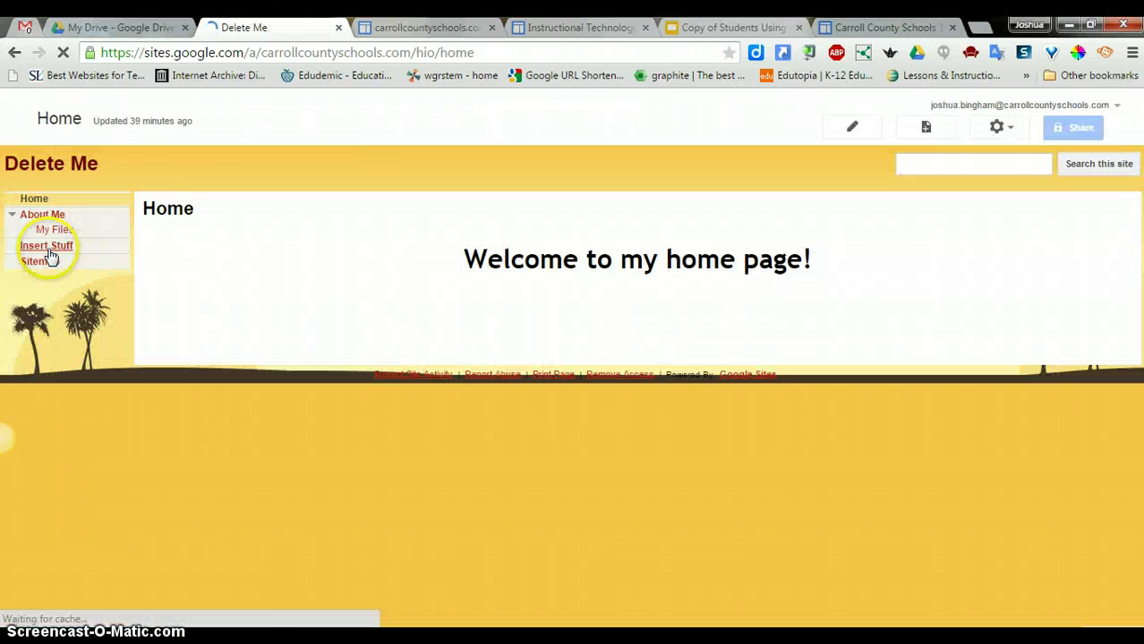
pyautogui.click(44, 249)
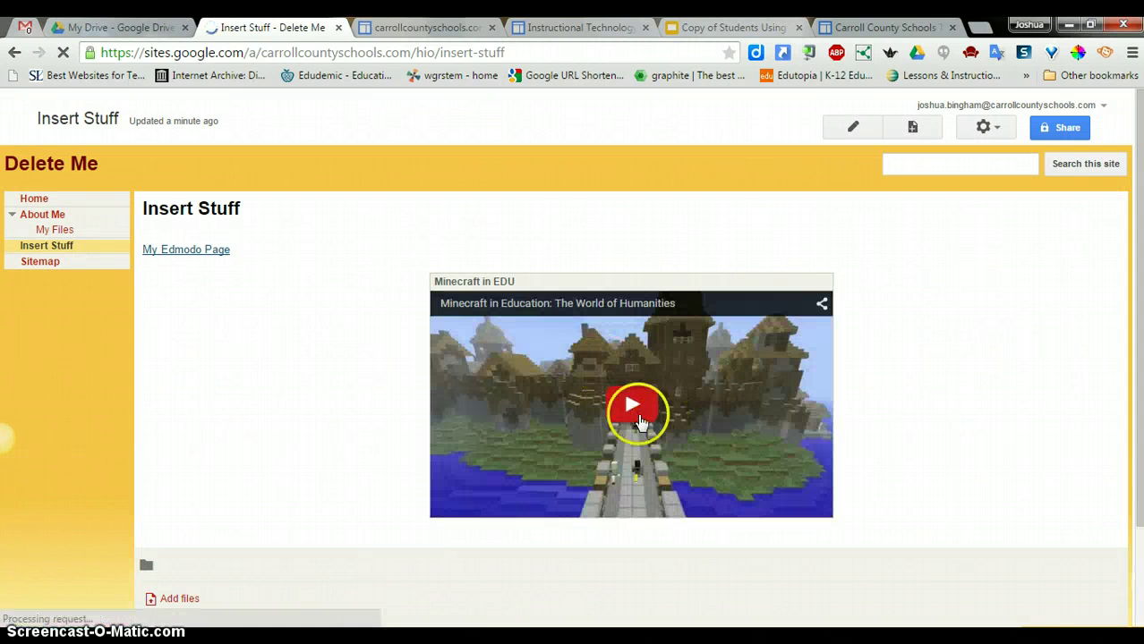
pyautogui.click(635, 409)
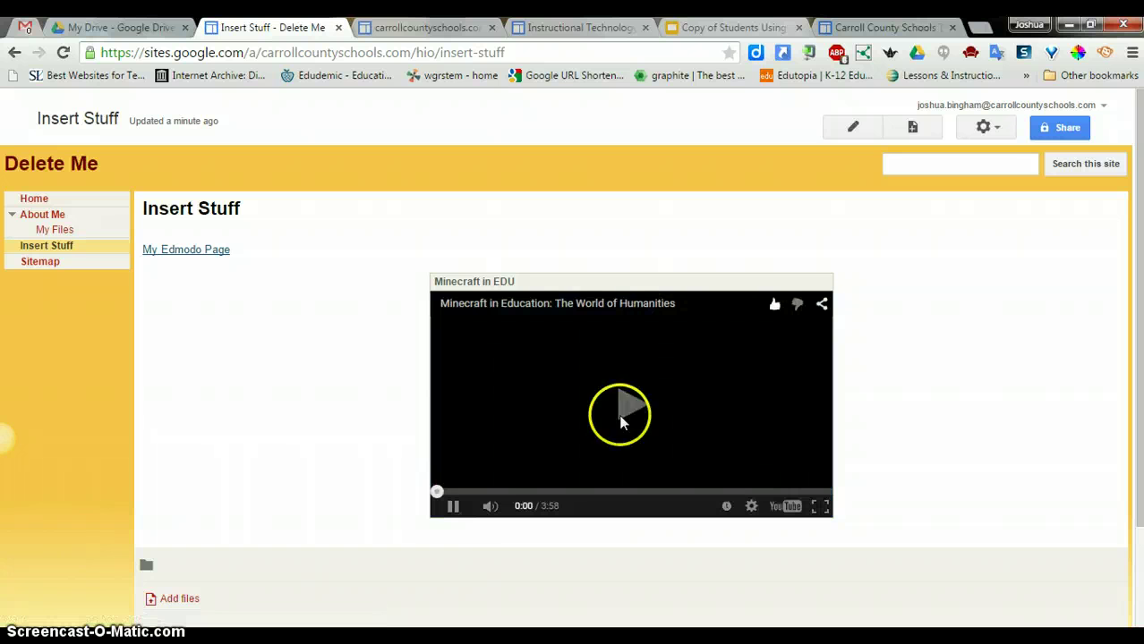
pyautogui.click(455, 509)
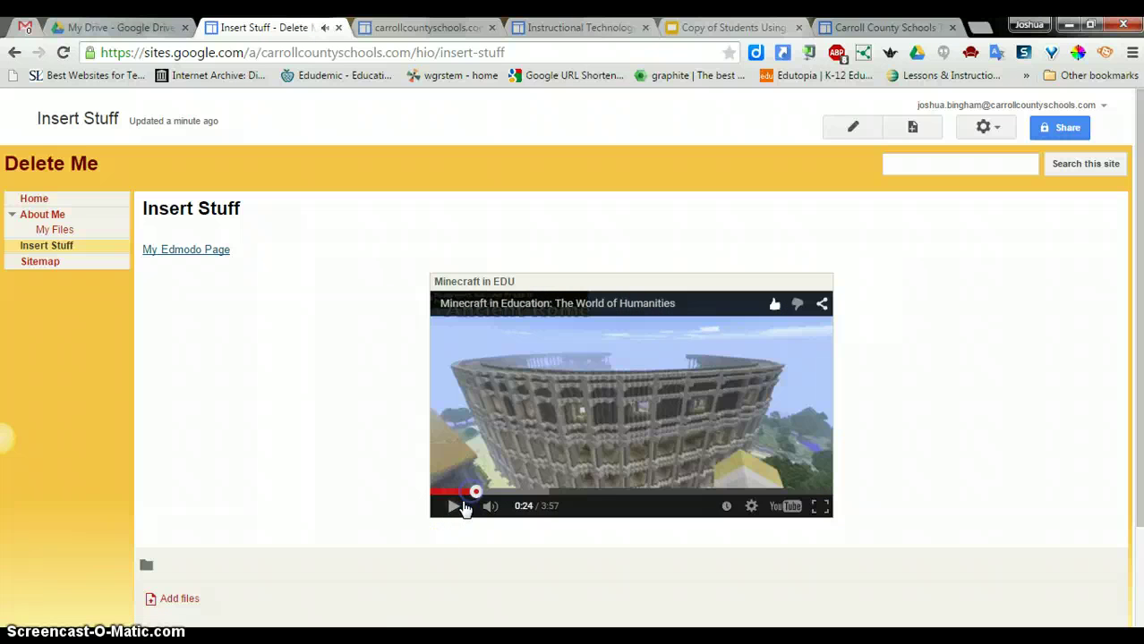
# Reopen the page for editing and delete the embedded YouTube video.
pyautogui.click(860, 130)
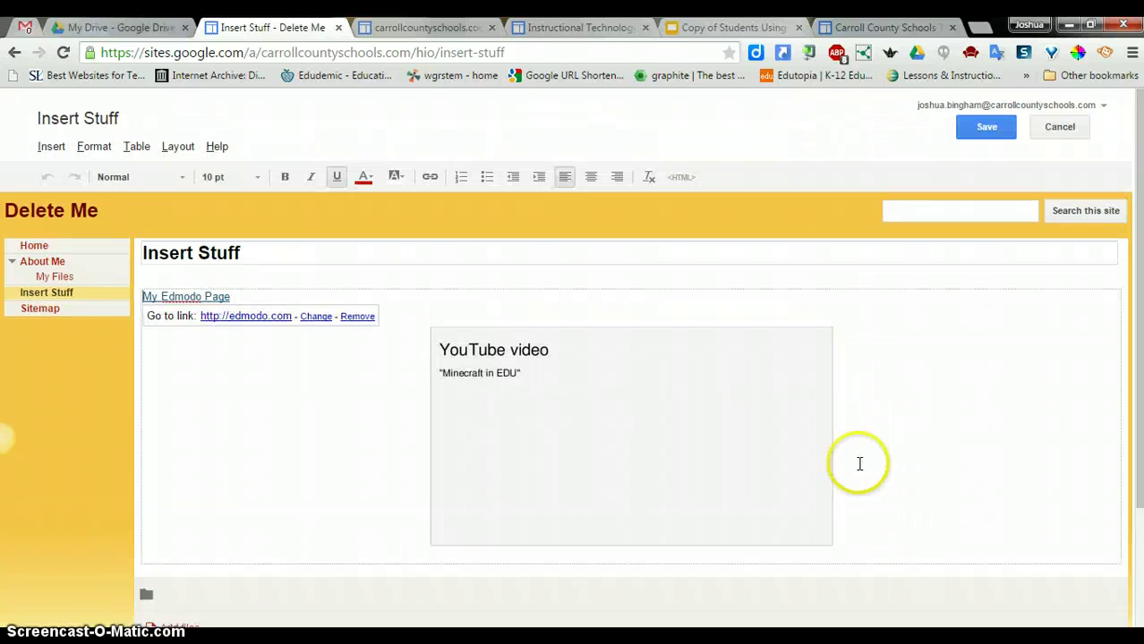
pyautogui.click(831, 444)
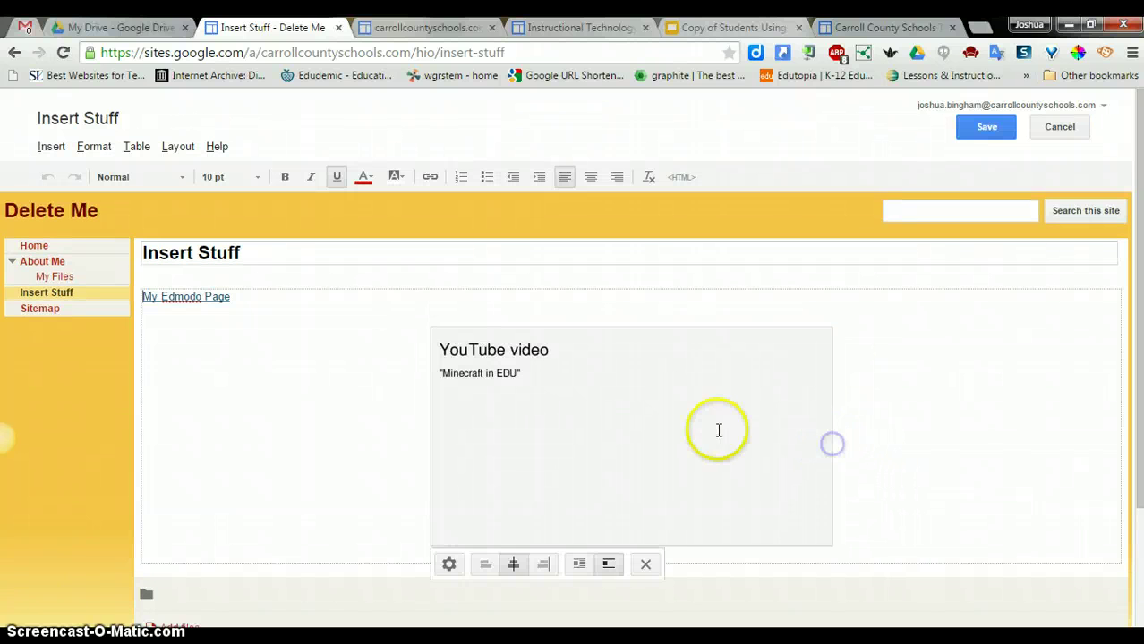
pyautogui.click(646, 565)
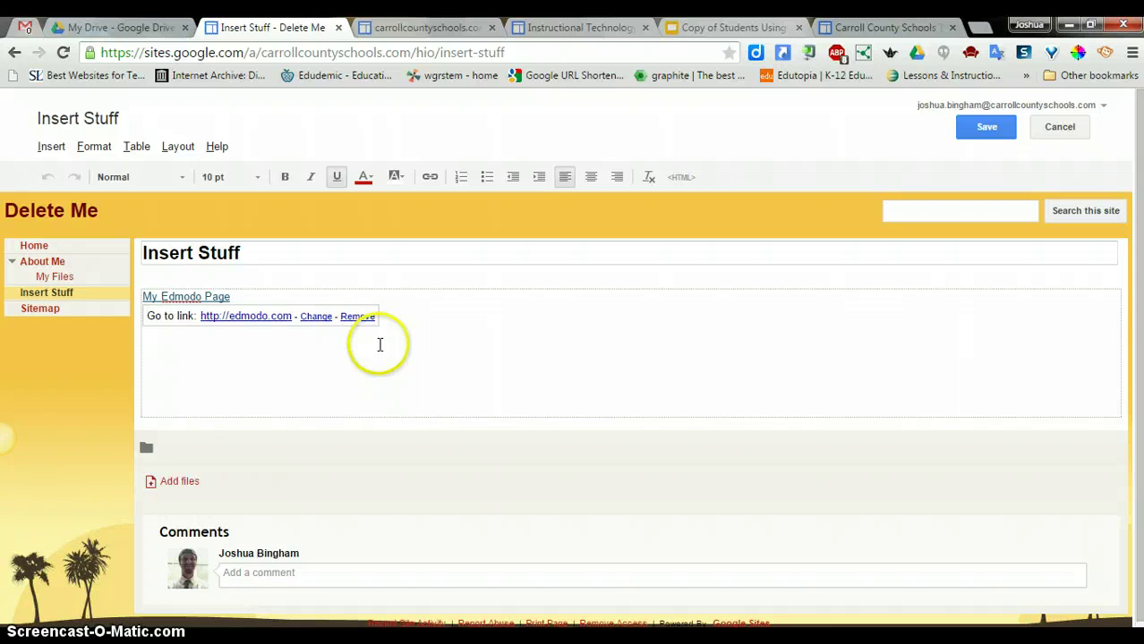
# Remove the My Edmodo Page link from the page body, then show the Insert menu.
pyautogui.moveTo(239, 297); pyautogui.dragTo(65, 254)
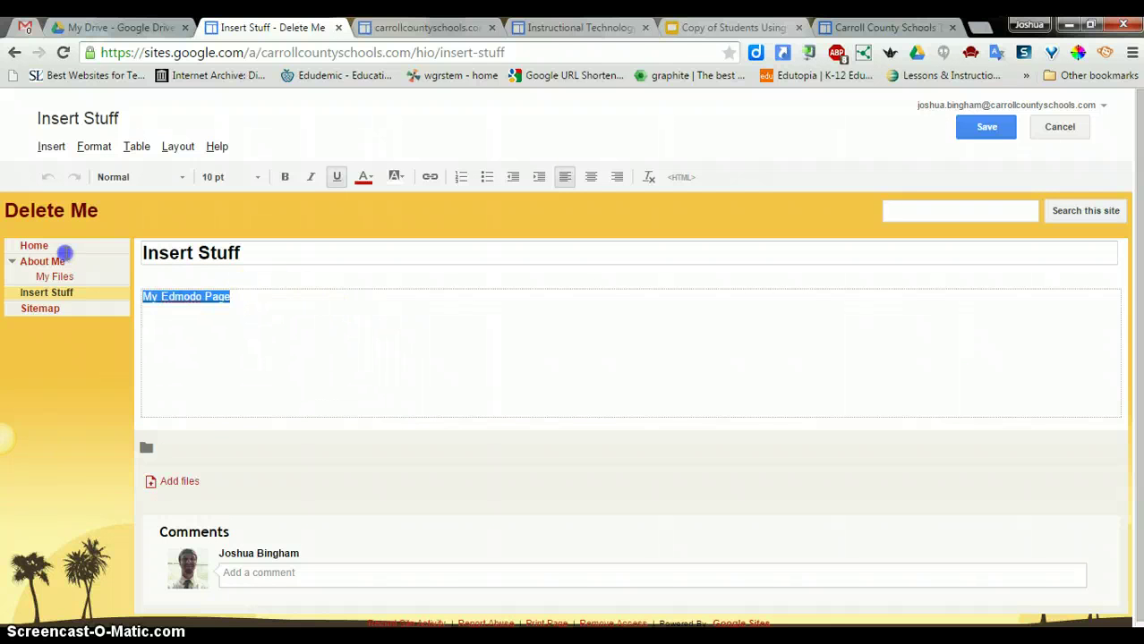
pyautogui.write('8')
pyautogui.click(309, 331)
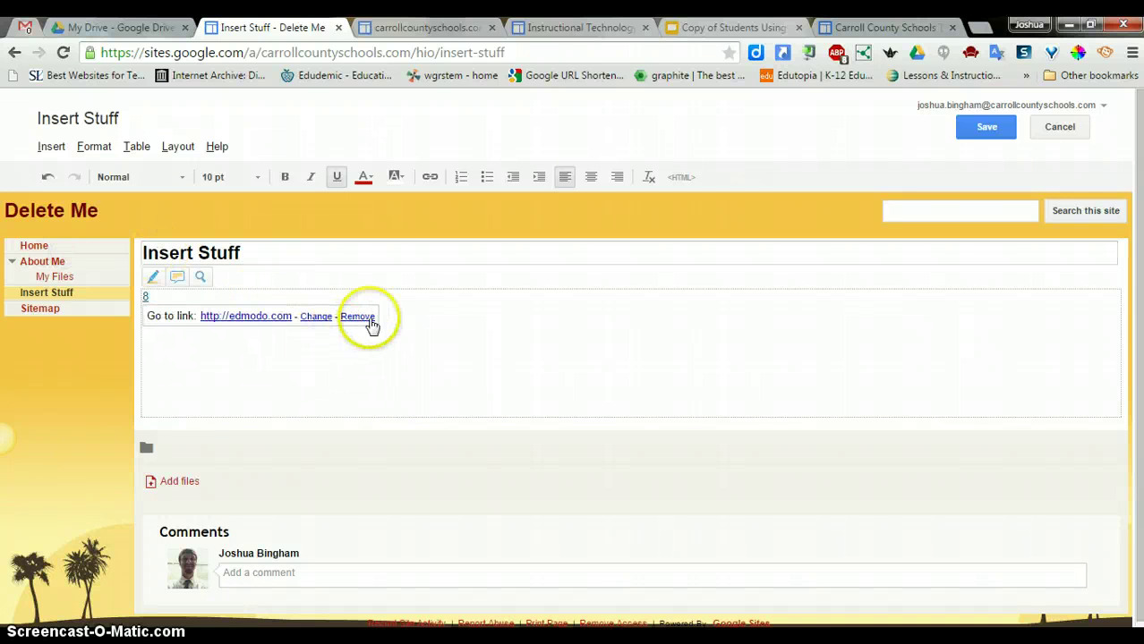
pyautogui.click(367, 318)
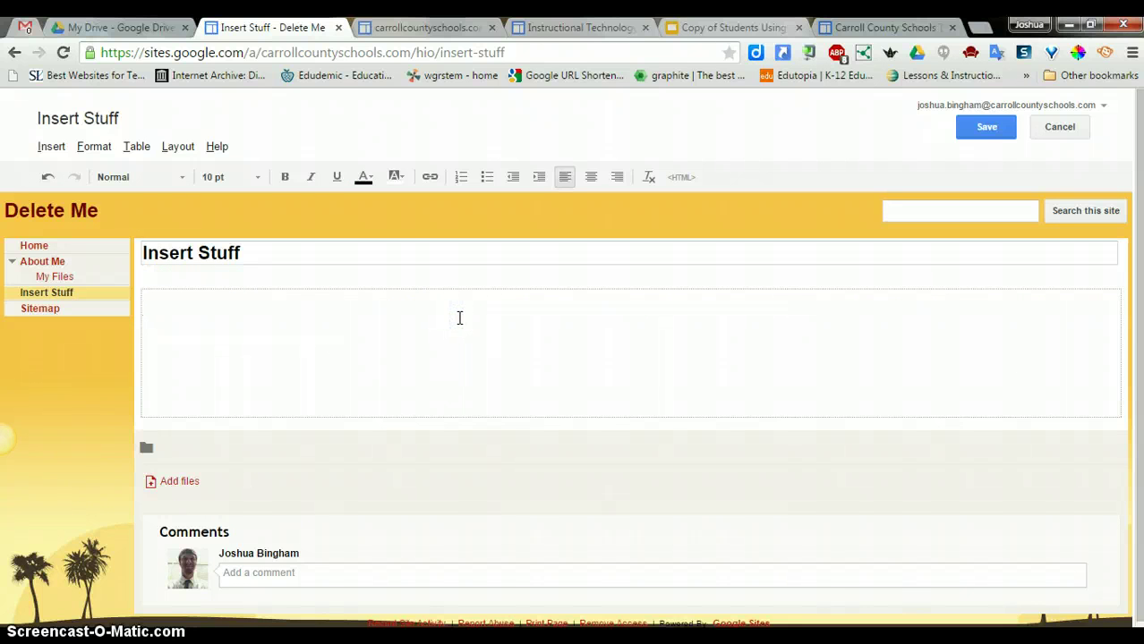
pyautogui.click(52, 146)
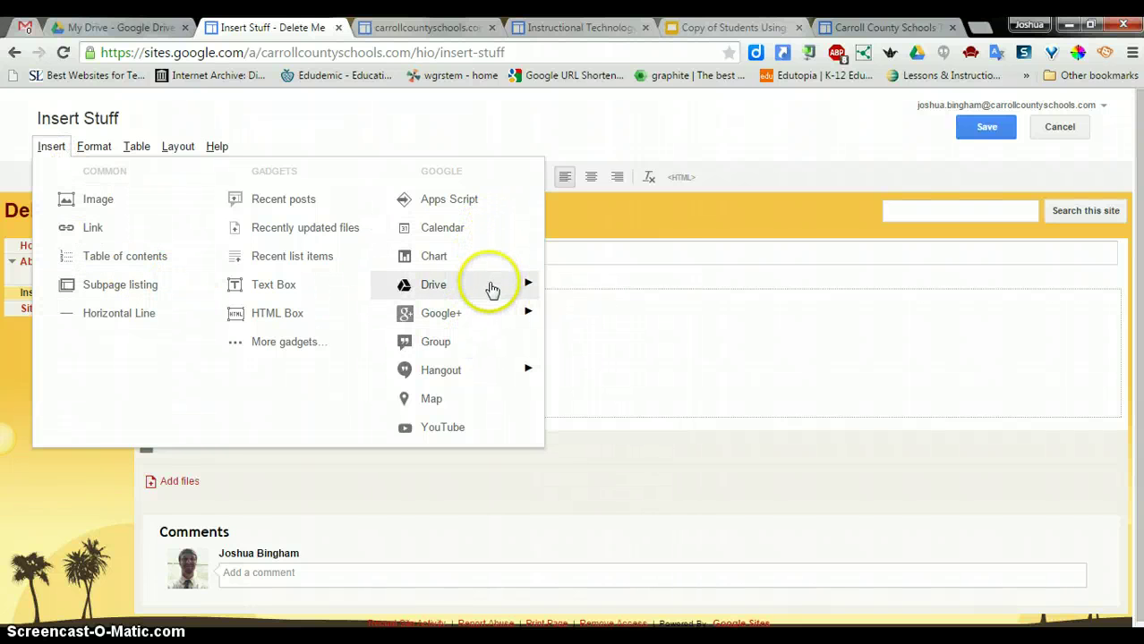
# View the Slideshow maker gadget's details in More gadgets, then close the gallery without adding it.
pyautogui.moveTo(498, 293)
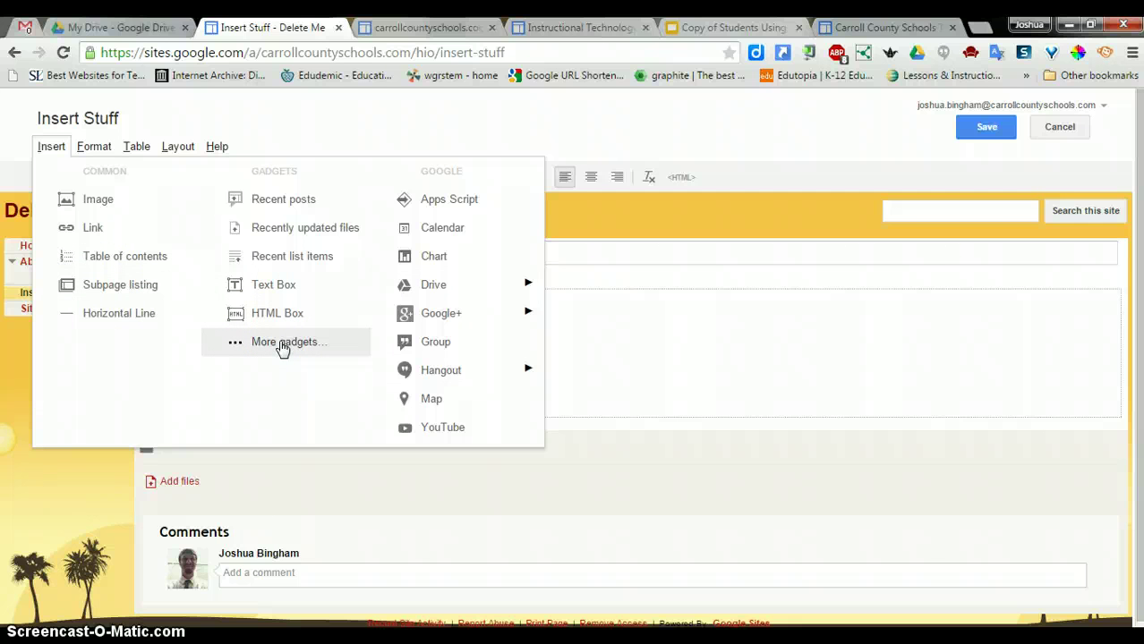
pyautogui.click(282, 348)
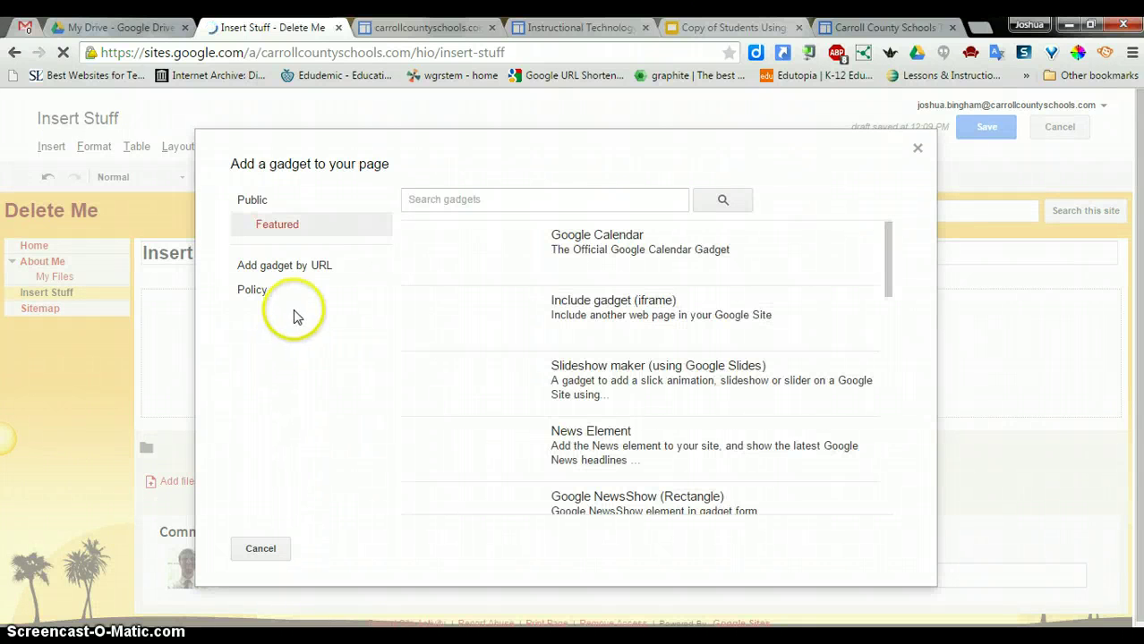
pyautogui.click(891, 255)
pyautogui.moveTo(890, 255); pyautogui.dragTo(799, 286)
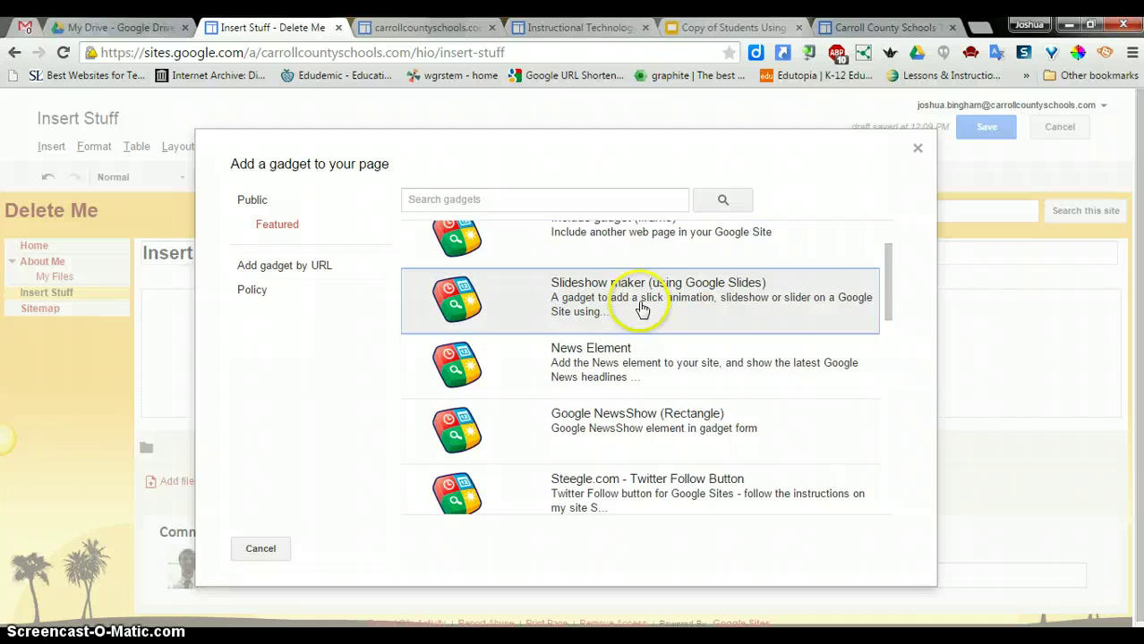
pyautogui.click(715, 301)
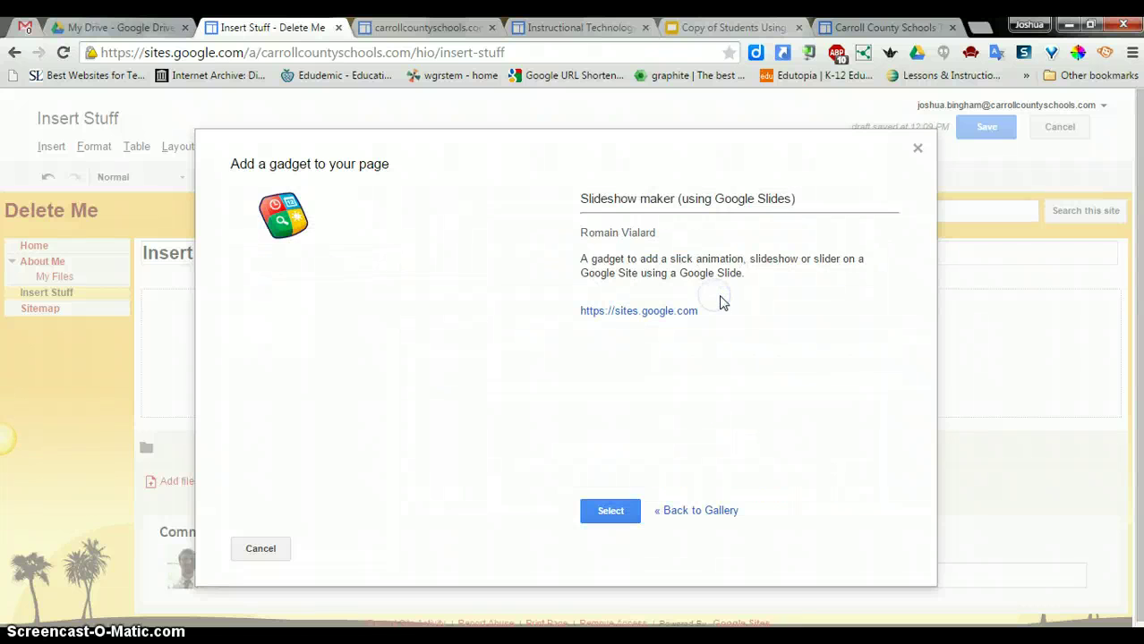
pyautogui.click(917, 148)
# Browse the slides of the Copy of Students Using Technology deck, ending on the first slide.
pyautogui.click(727, 27)
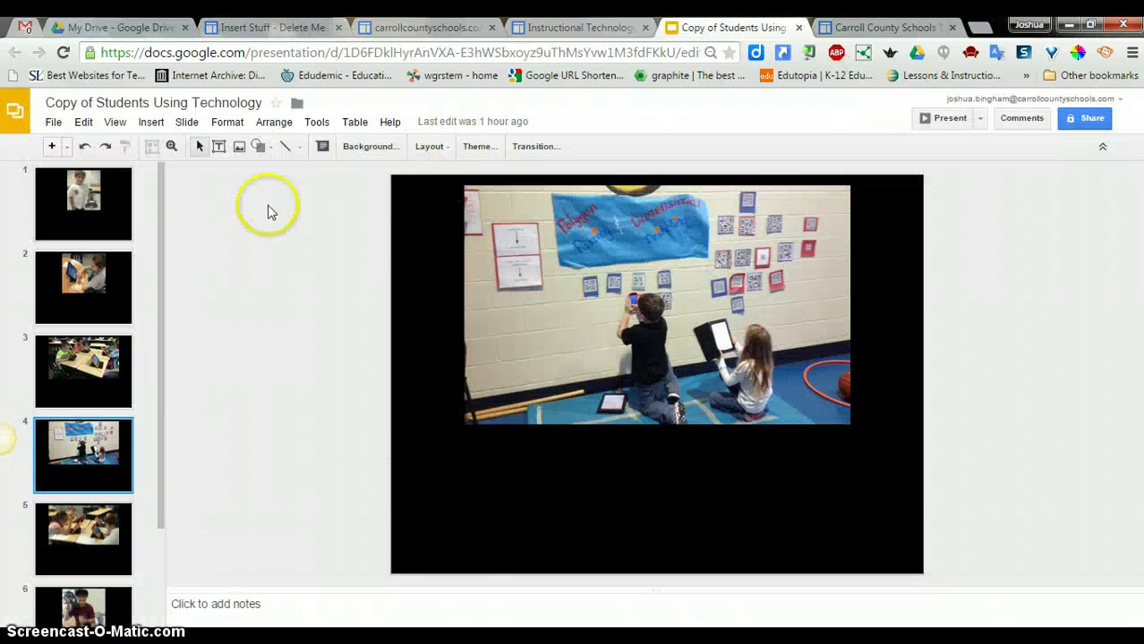
pyautogui.click(99, 200)
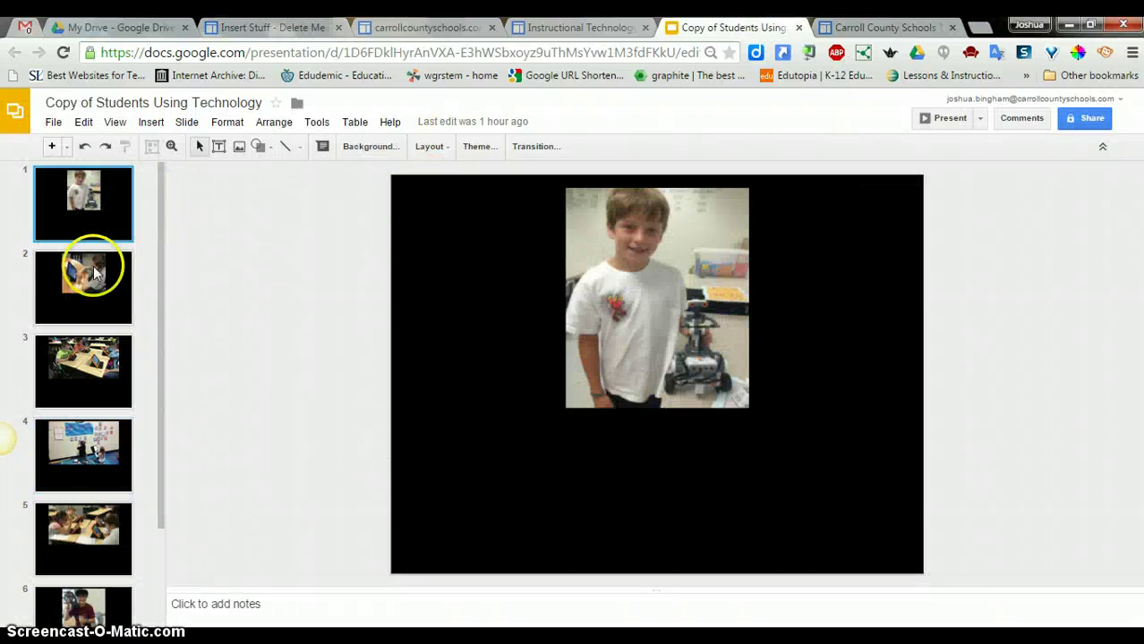
pyautogui.click(95, 273)
pyautogui.press('Down')
pyautogui.press('Down')
pyautogui.press('Down')
pyautogui.press('Down')
pyautogui.press('Up')
pyautogui.press('Up')
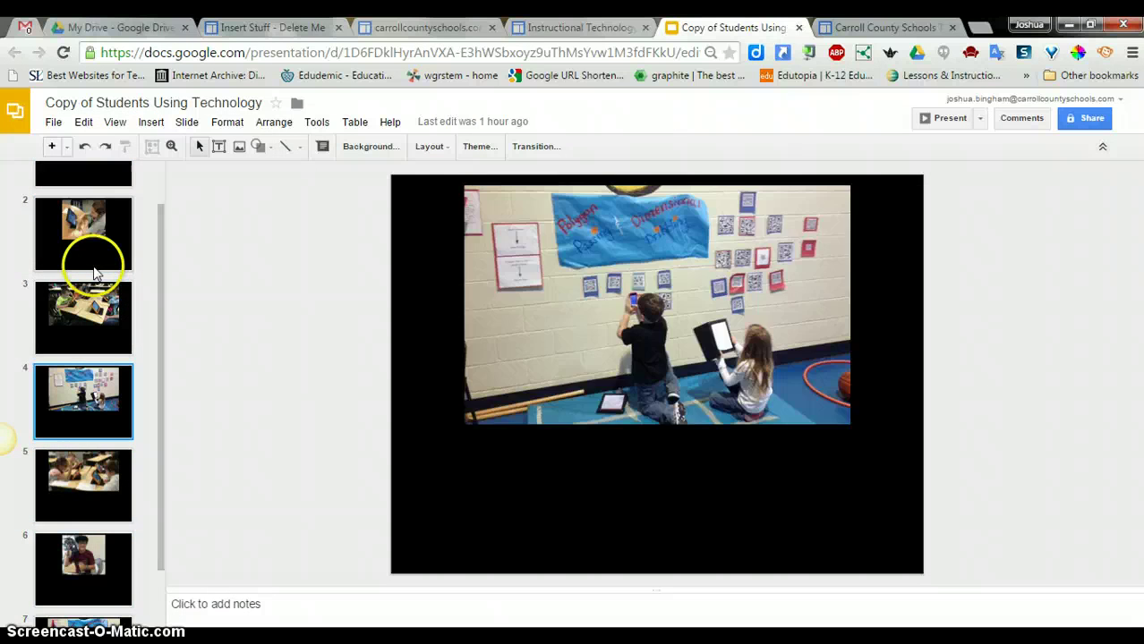
pyautogui.press('Up')
pyautogui.press('Up')
pyautogui.press('Up')
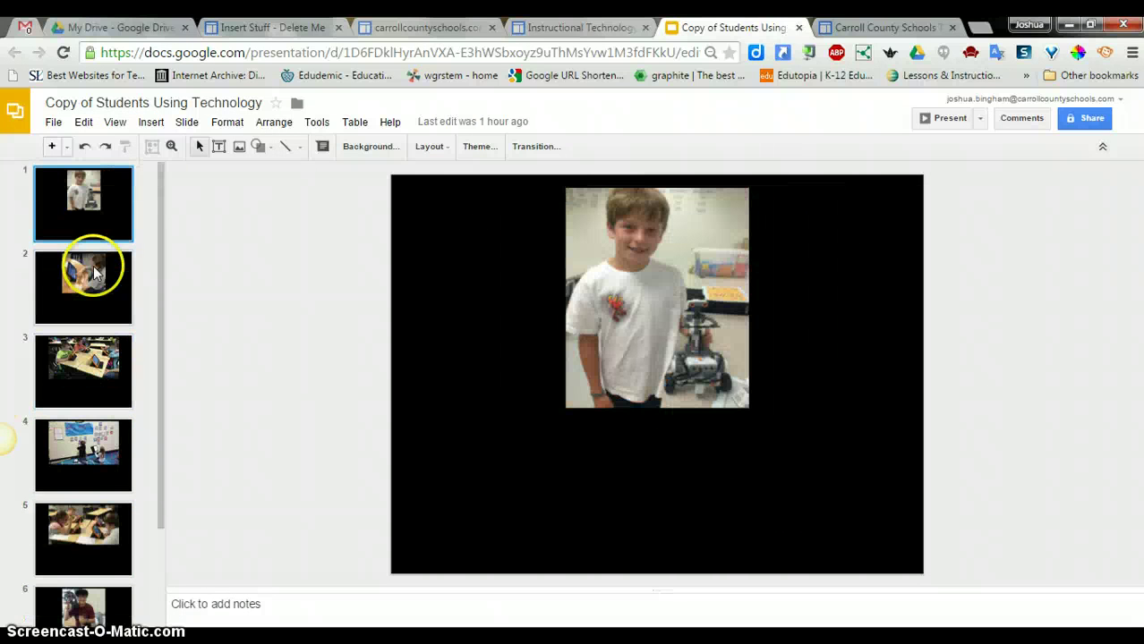
# Look at the Technology Summit site's embedded slideshow, then go to the My Sites list.
pyautogui.click(865, 28)
pyautogui.scroll(-8, 480, 475)
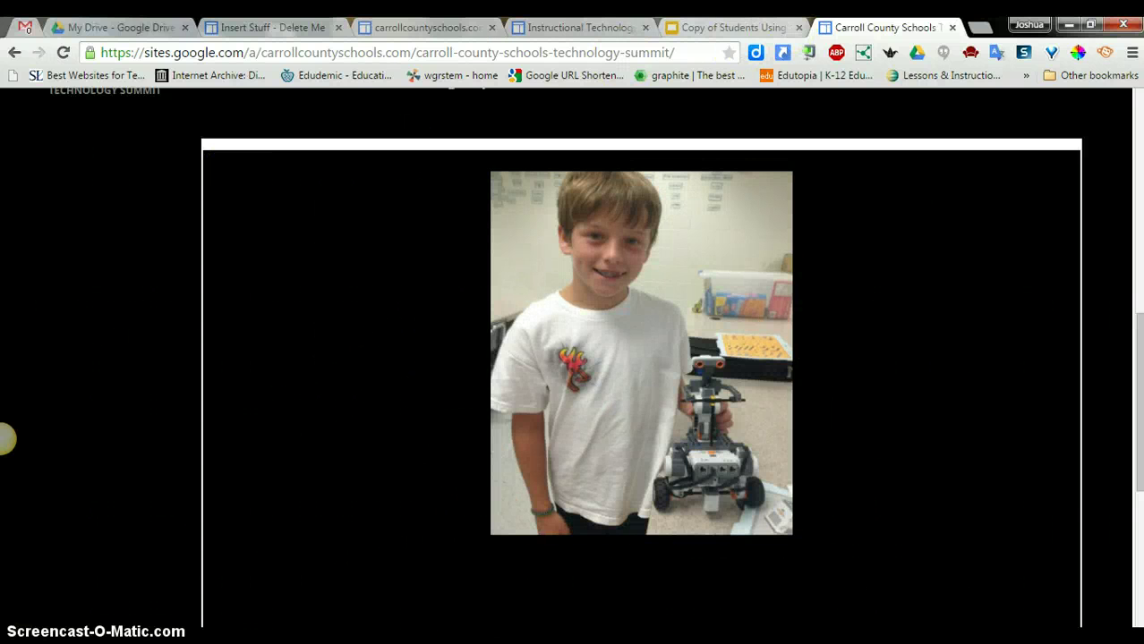
pyautogui.click(423, 28)
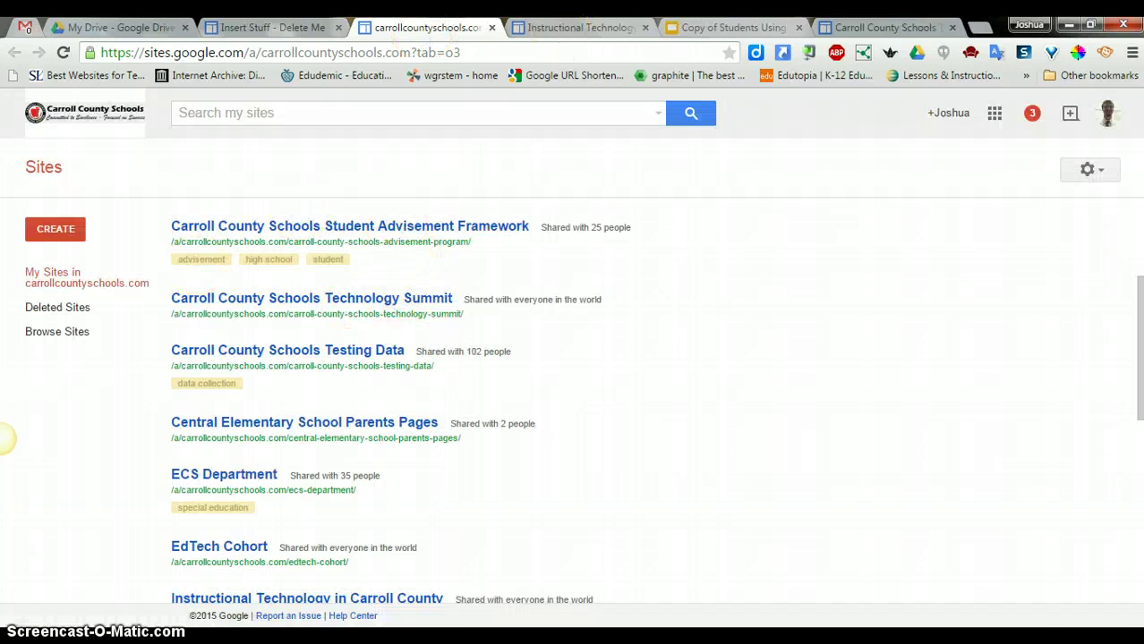
# Select the Slideshow maker gadget for the Insert Stuff page, then return to the Slides deck.
pyautogui.click(268, 27)
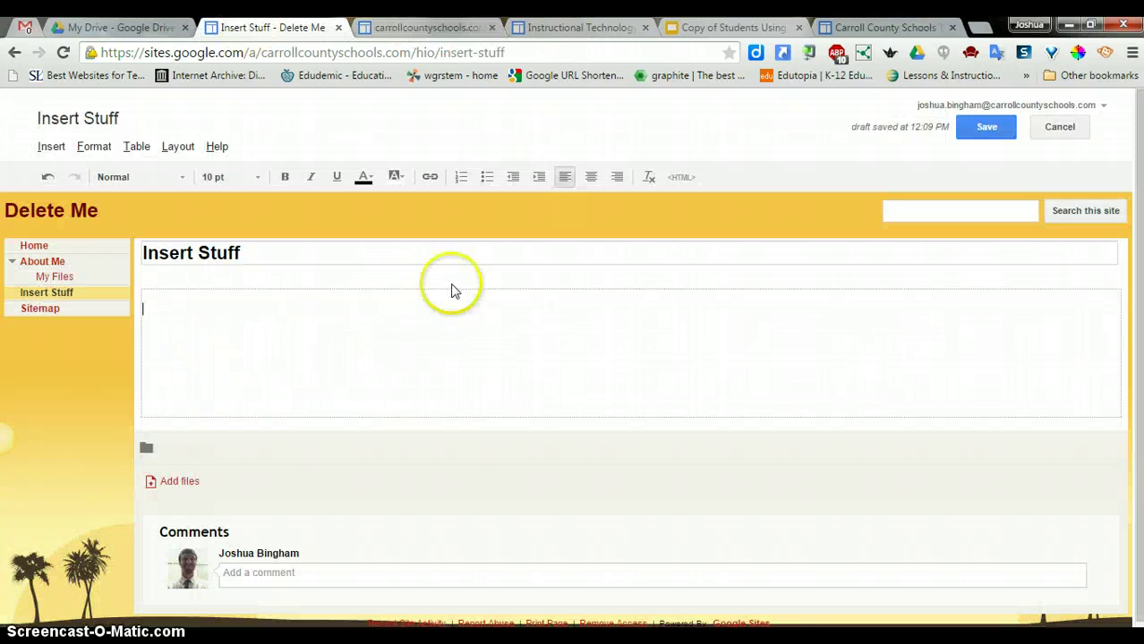
pyautogui.click(51, 146)
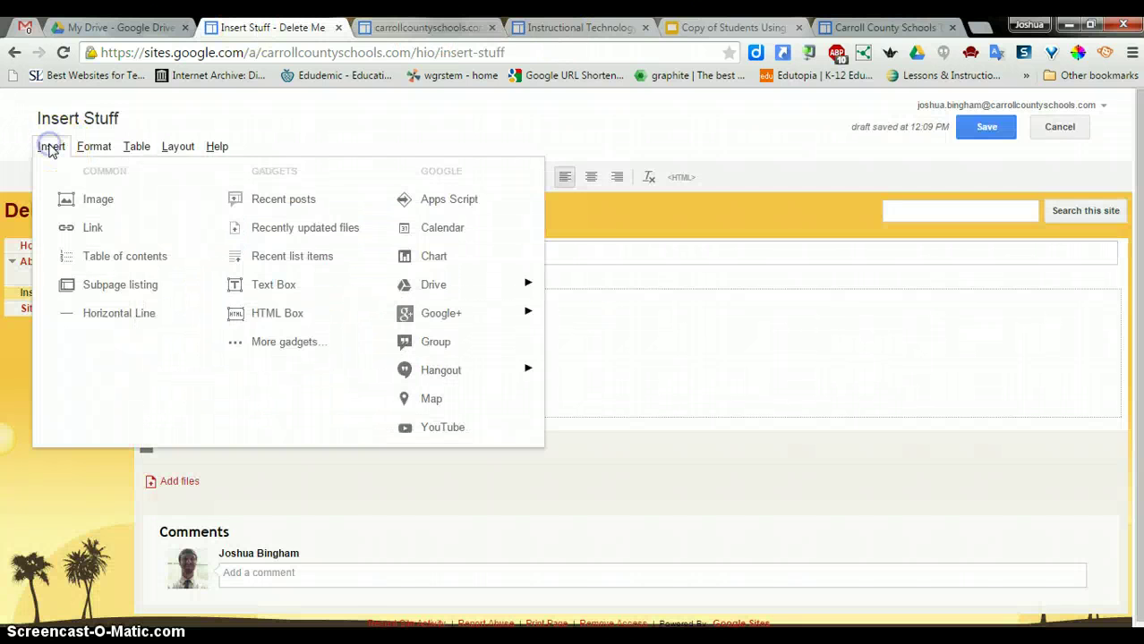
pyautogui.click(269, 344)
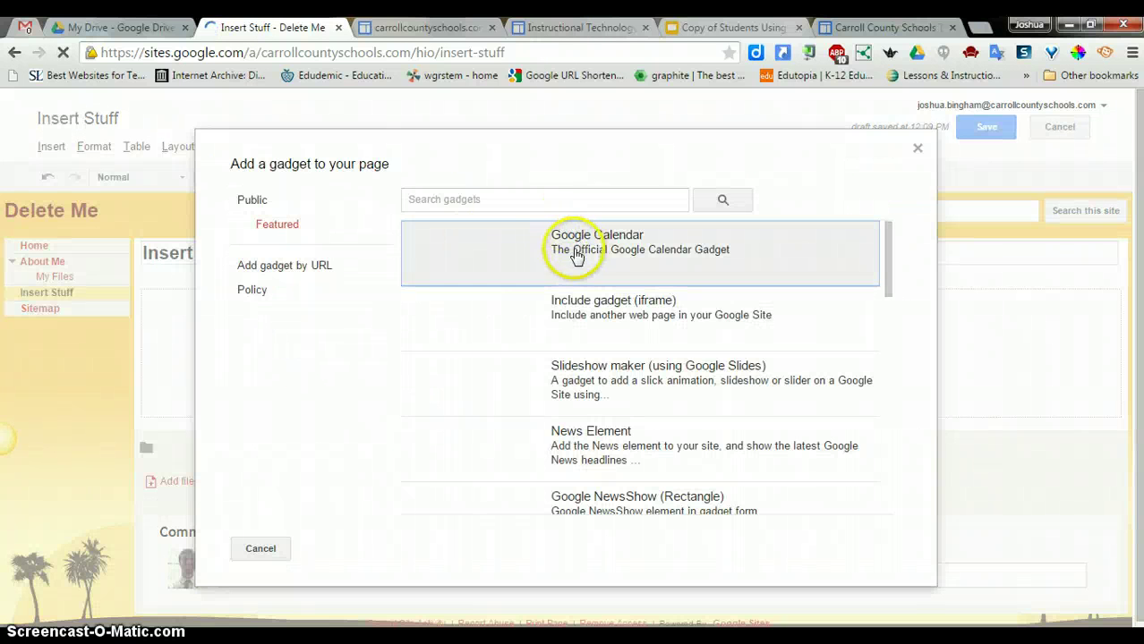
pyautogui.click(639, 386)
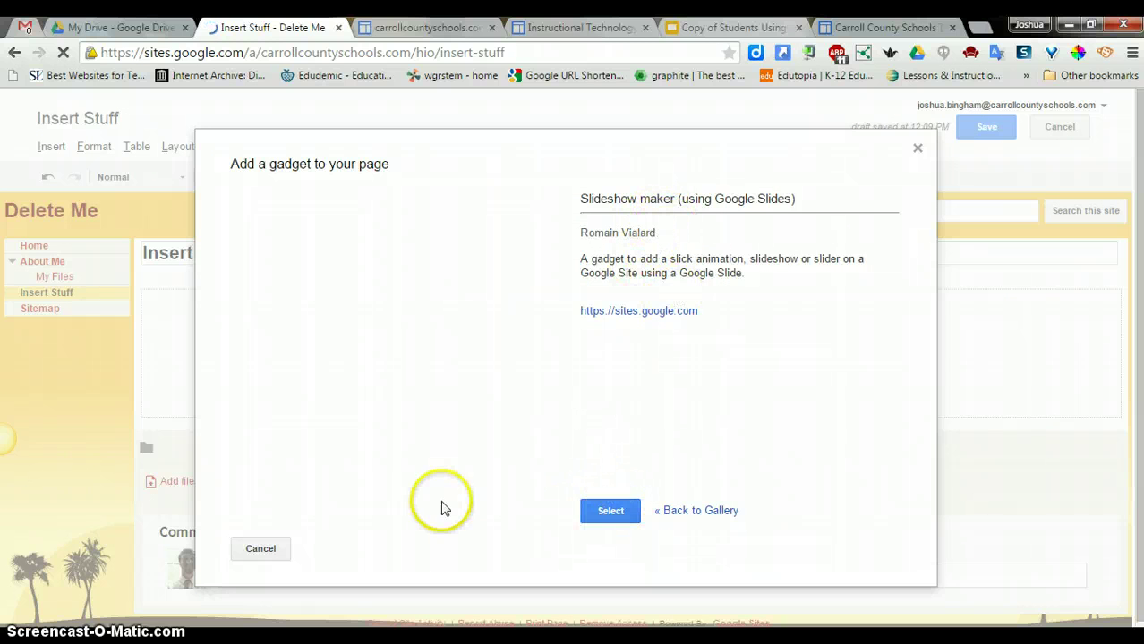
pyautogui.click(612, 512)
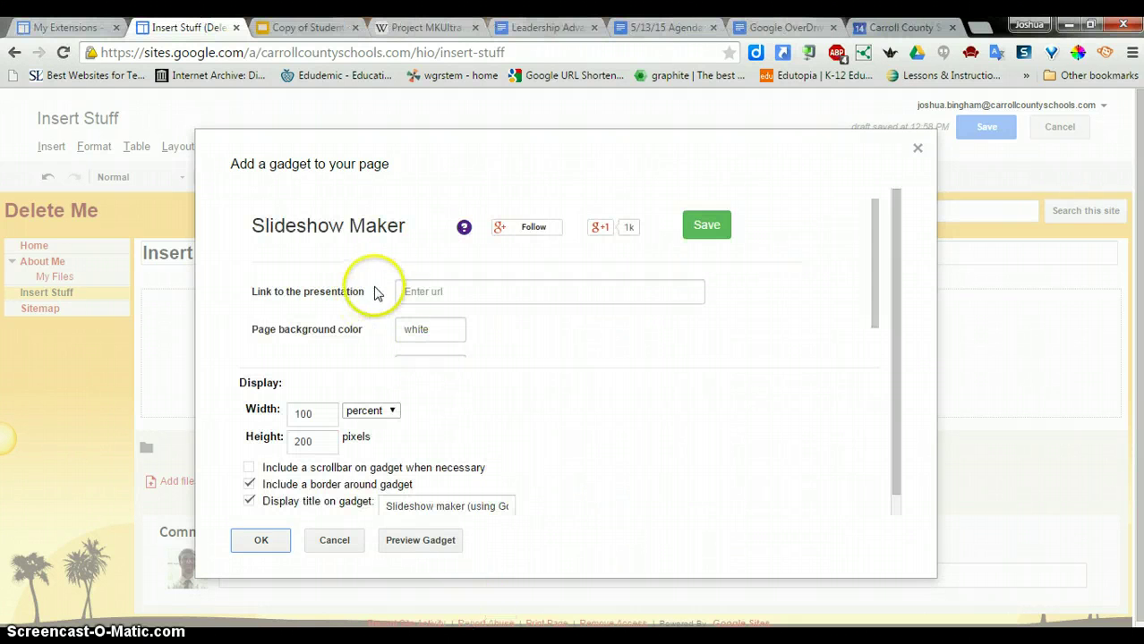
pyautogui.click(305, 28)
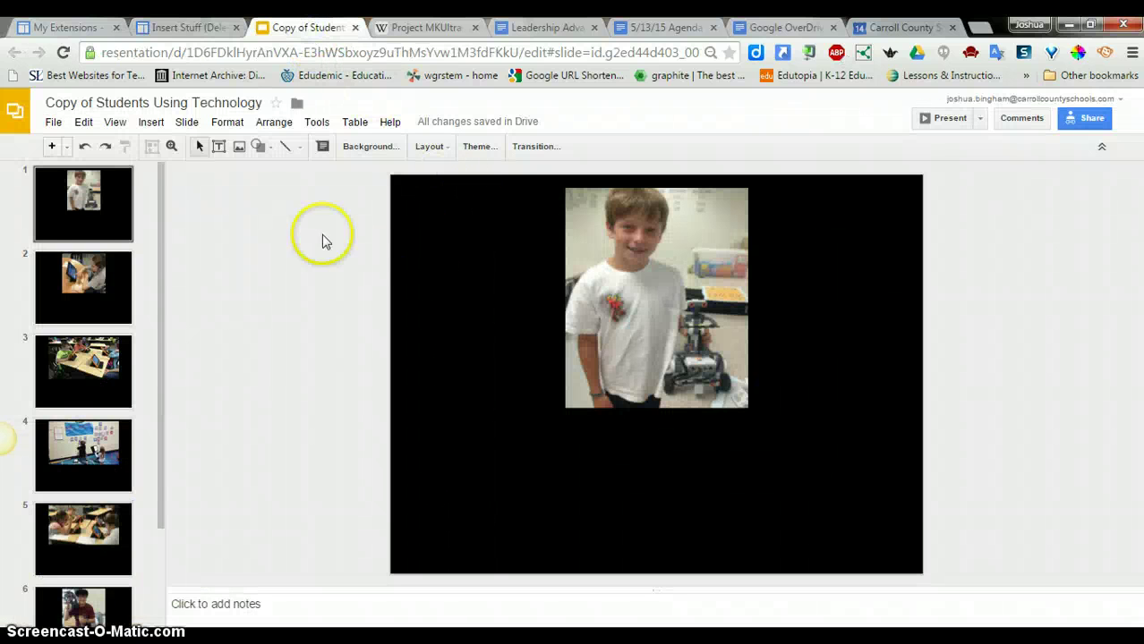
# Browse slides 2, 3 and 4 of the Students Using Technology deck.
pyautogui.click(74, 303)
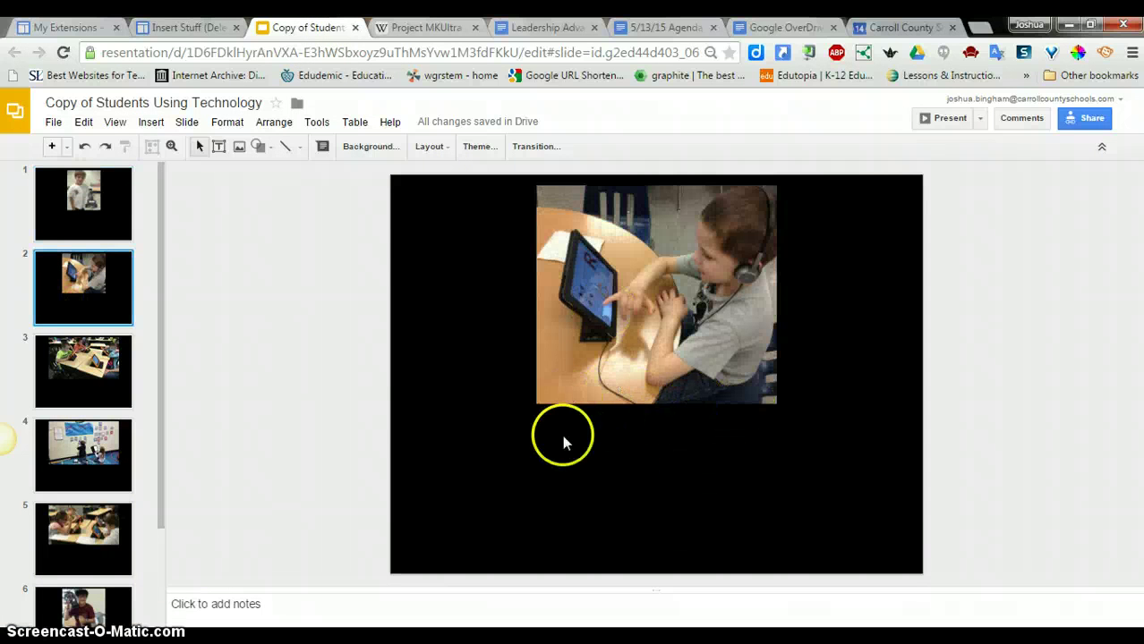
pyautogui.click(89, 374)
pyautogui.click(89, 452)
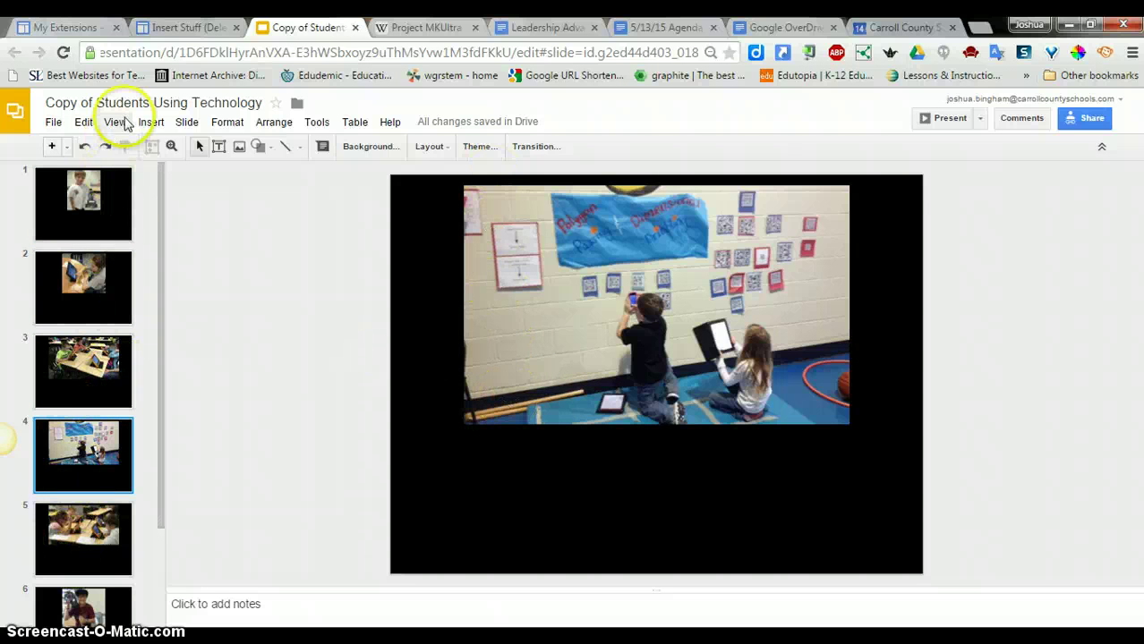
# Confirm the deck's page setup stays at Standard 4:3.
pyautogui.click(53, 121)
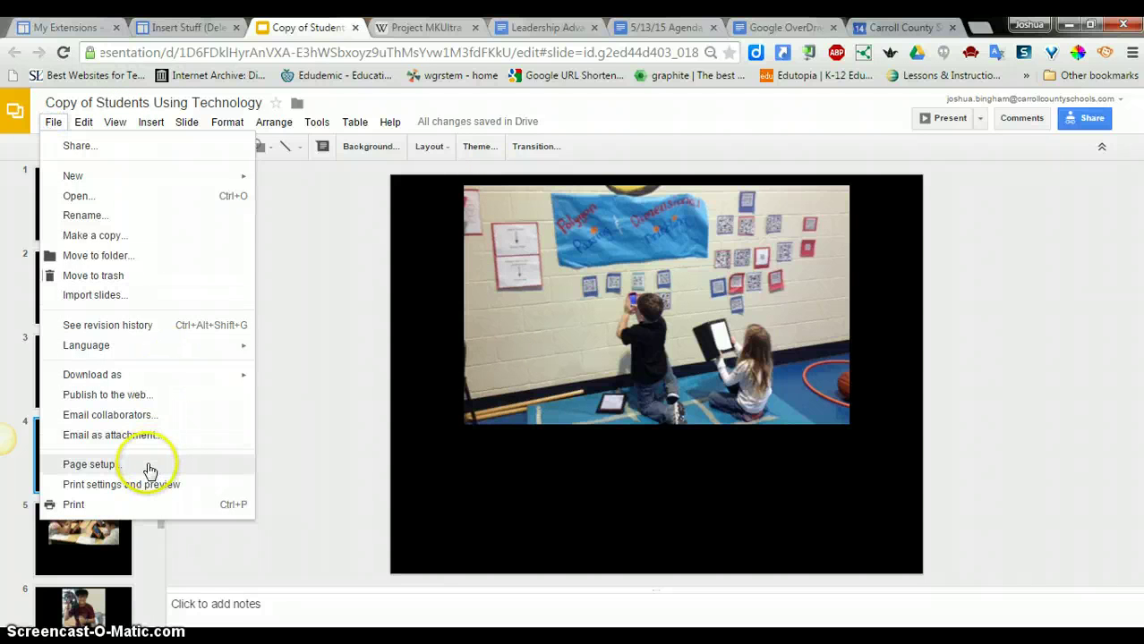
pyautogui.click(89, 465)
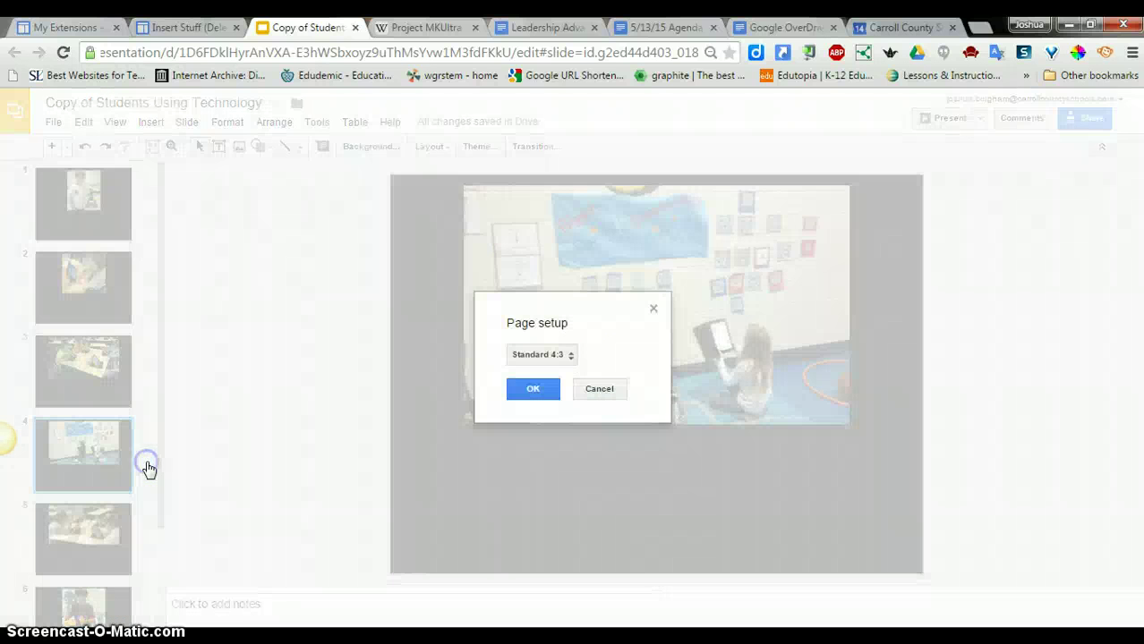
pyautogui.click(556, 358)
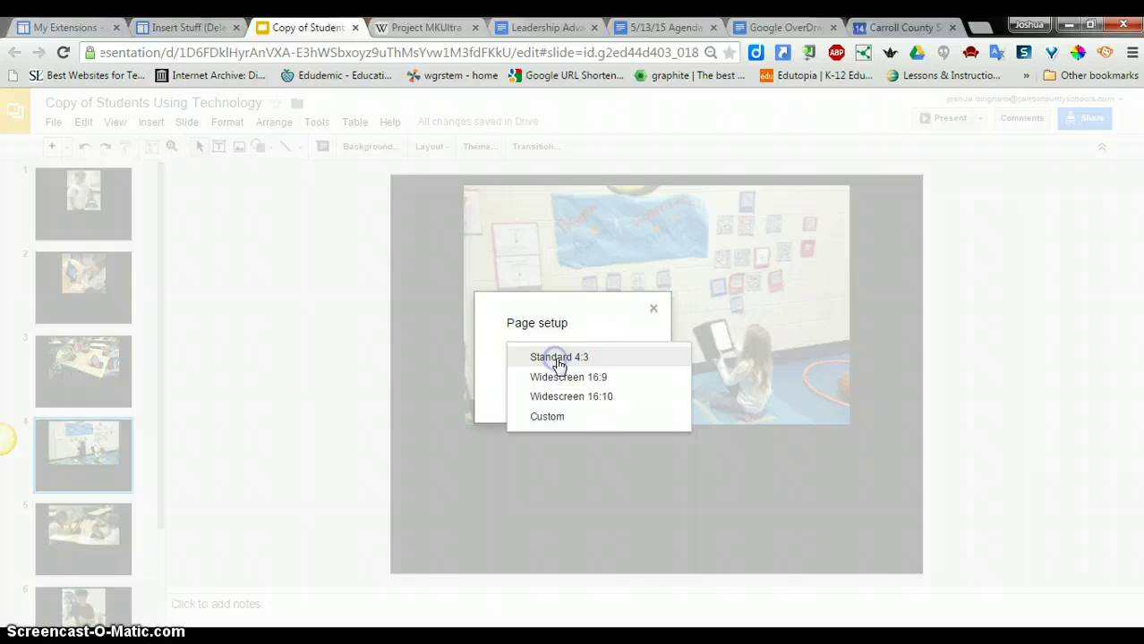
pyautogui.click(616, 357)
pyautogui.click(534, 394)
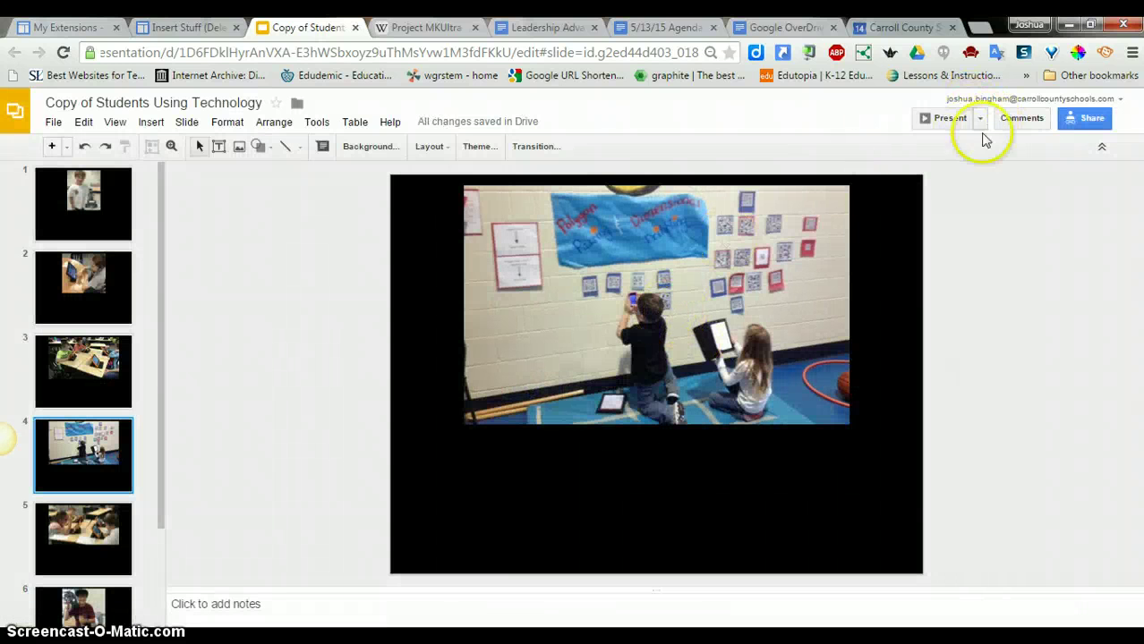
# Save the deck's link sharing as On – Anyone with the link, view only.
pyautogui.click(1075, 127)
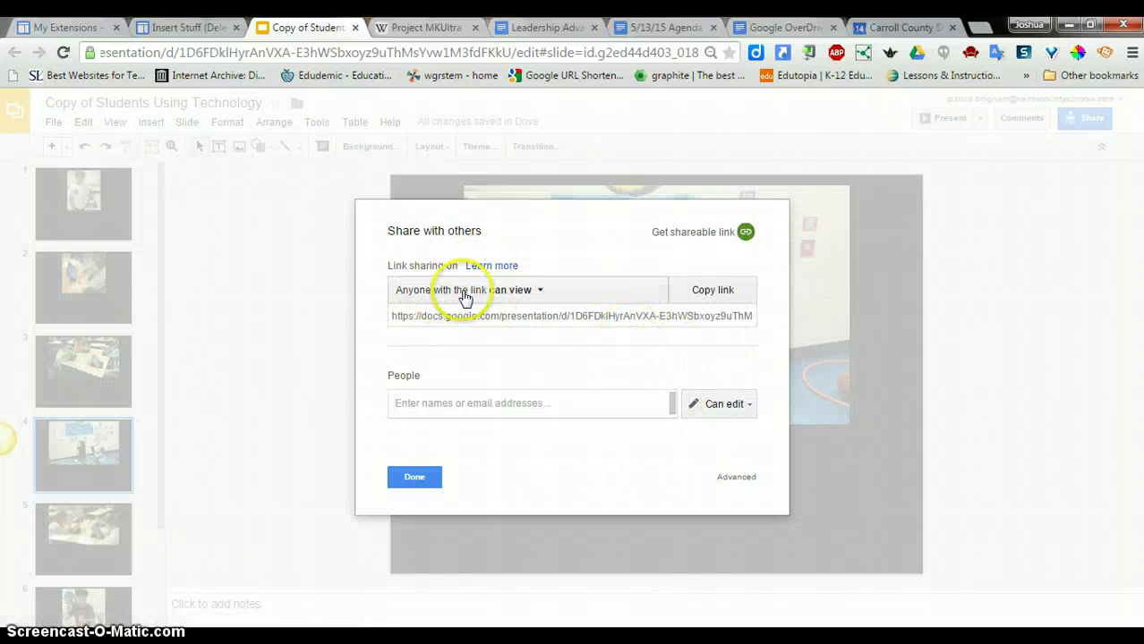
pyautogui.click(725, 405)
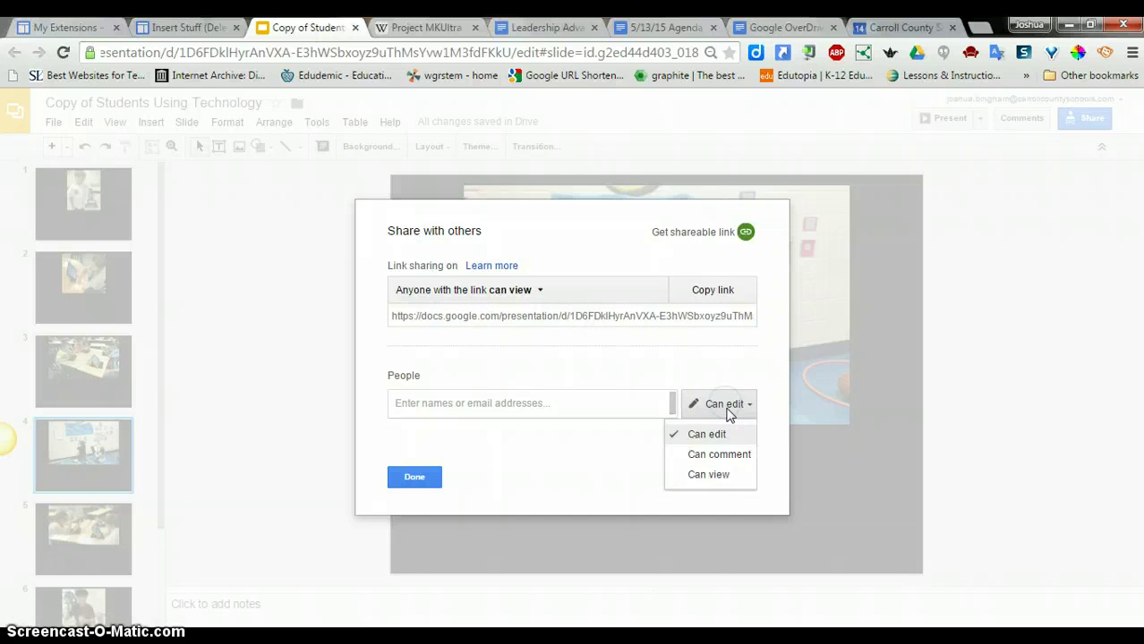
pyautogui.click(724, 405)
pyautogui.click(740, 481)
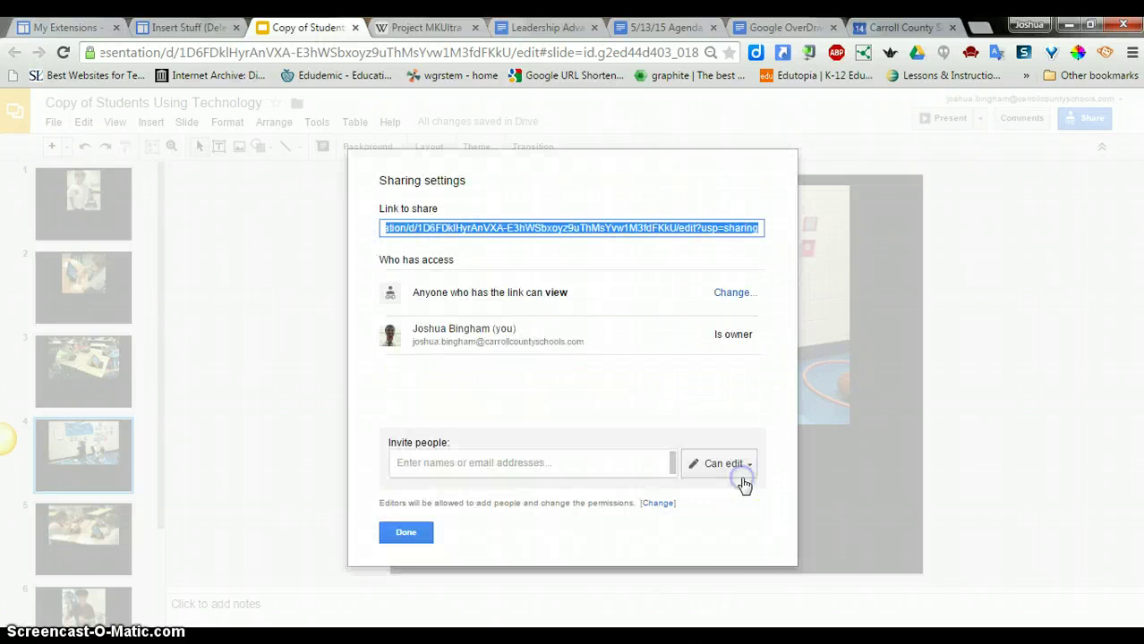
pyautogui.click(721, 291)
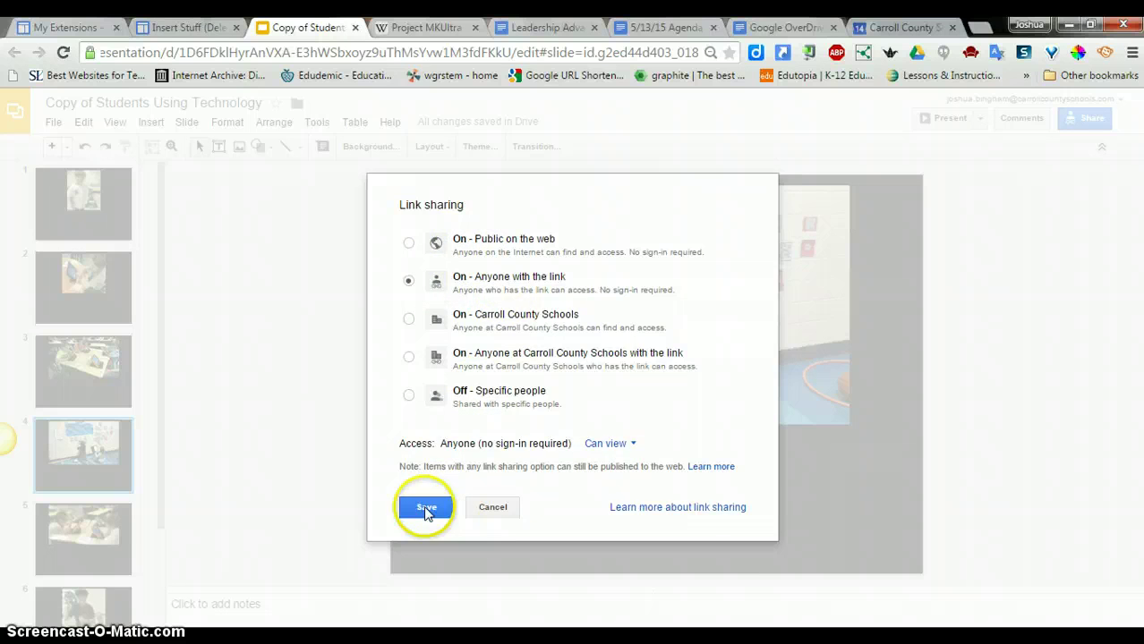
pyautogui.click(423, 506)
pyautogui.click(402, 535)
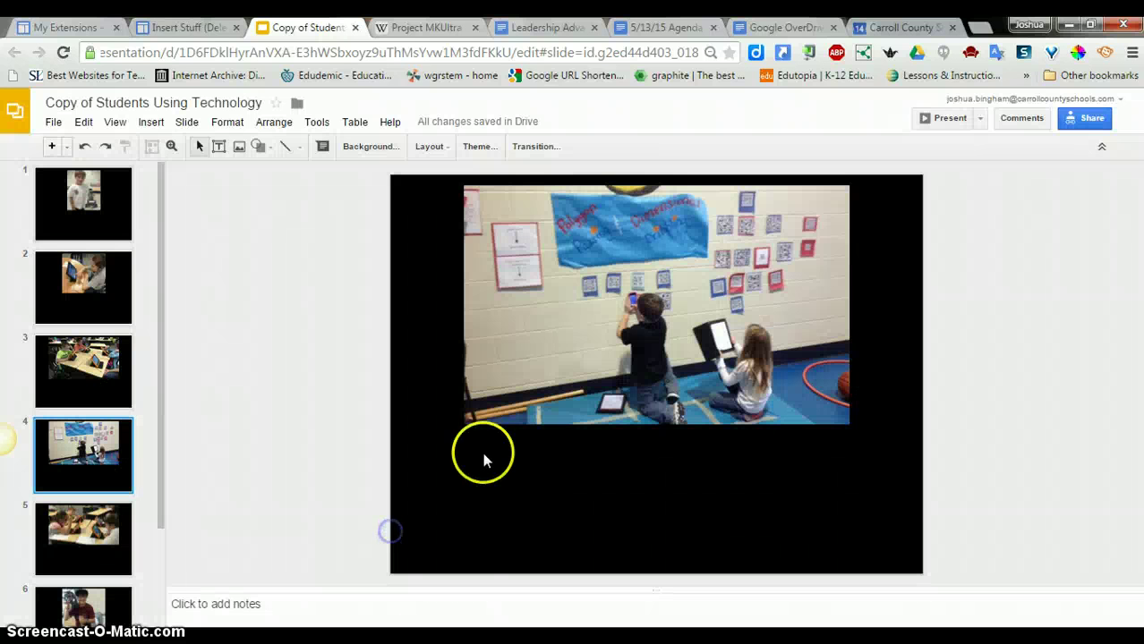
# Stop the deck's current publishing to the web.
pyautogui.click(52, 121)
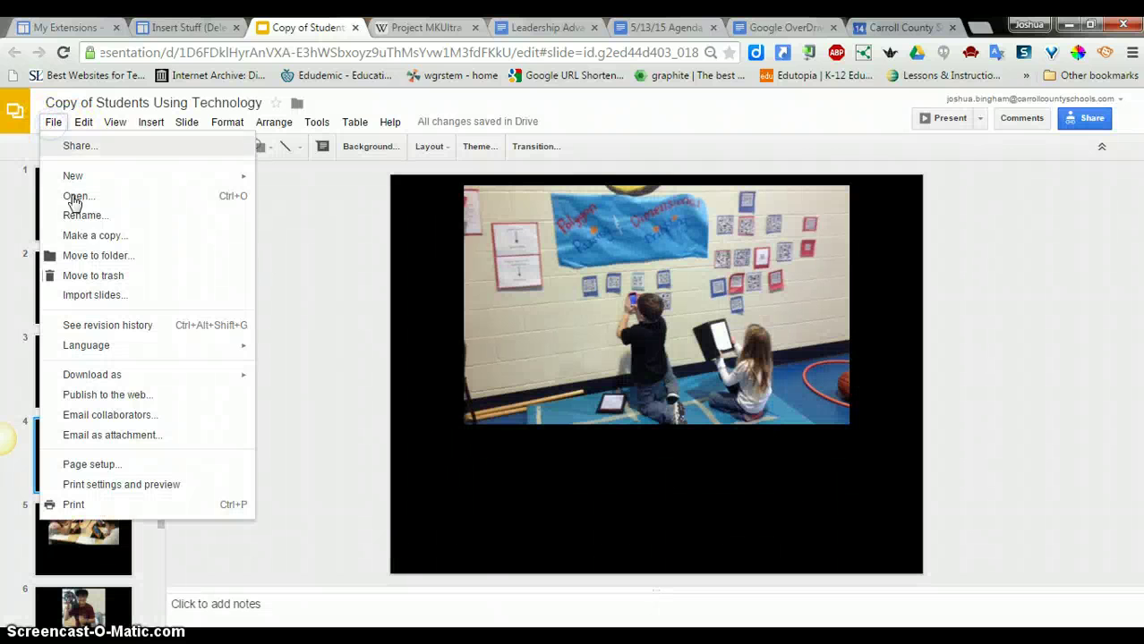
pyautogui.click(158, 401)
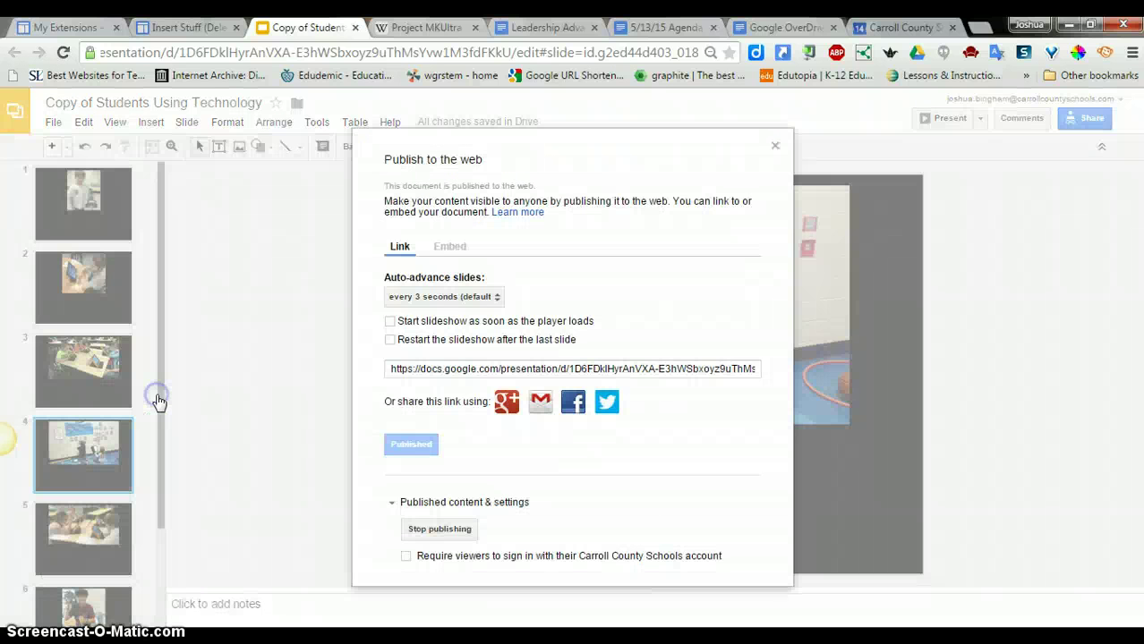
pyautogui.click(440, 532)
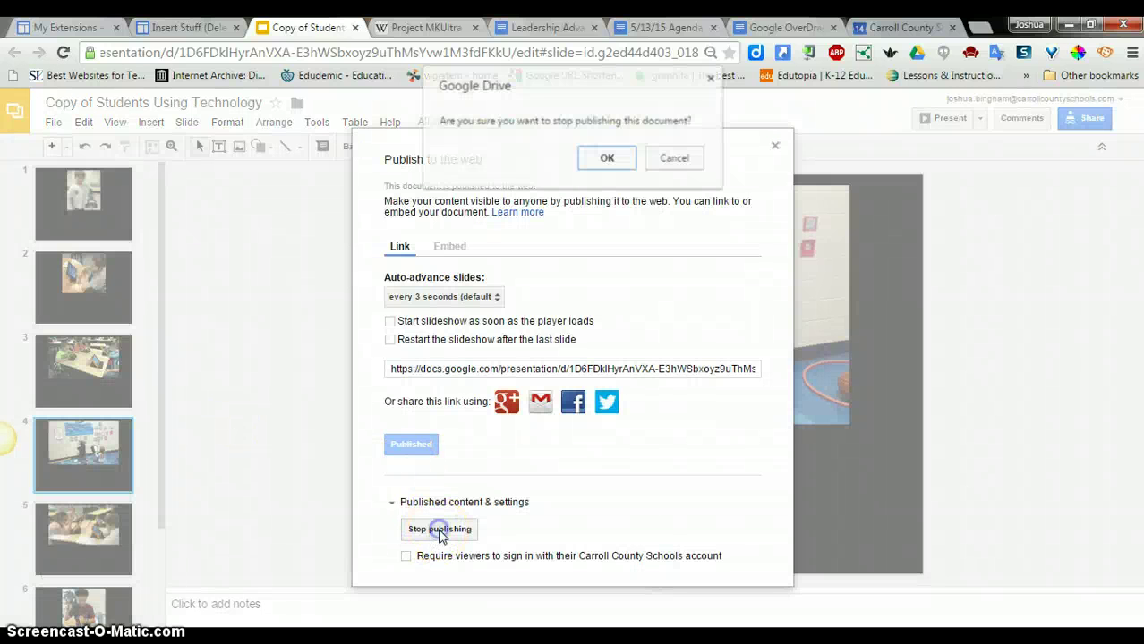
pyautogui.click(604, 157)
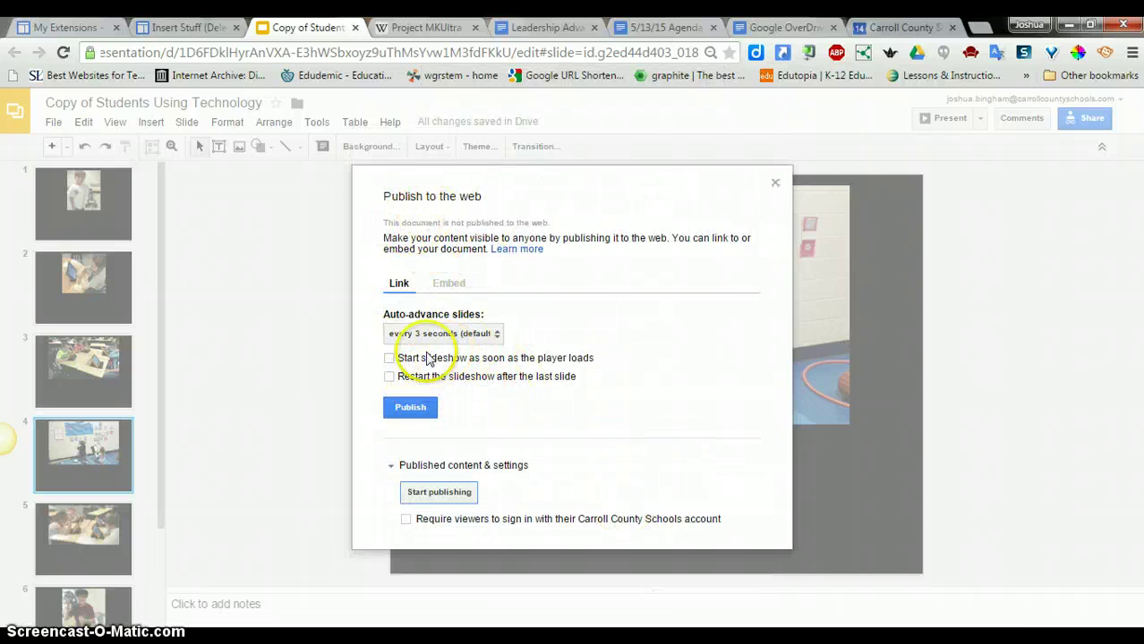
# Republish the deck to auto-start, restart after the last slide and advance every 3 seconds, then select its link.
pyautogui.click(391, 360)
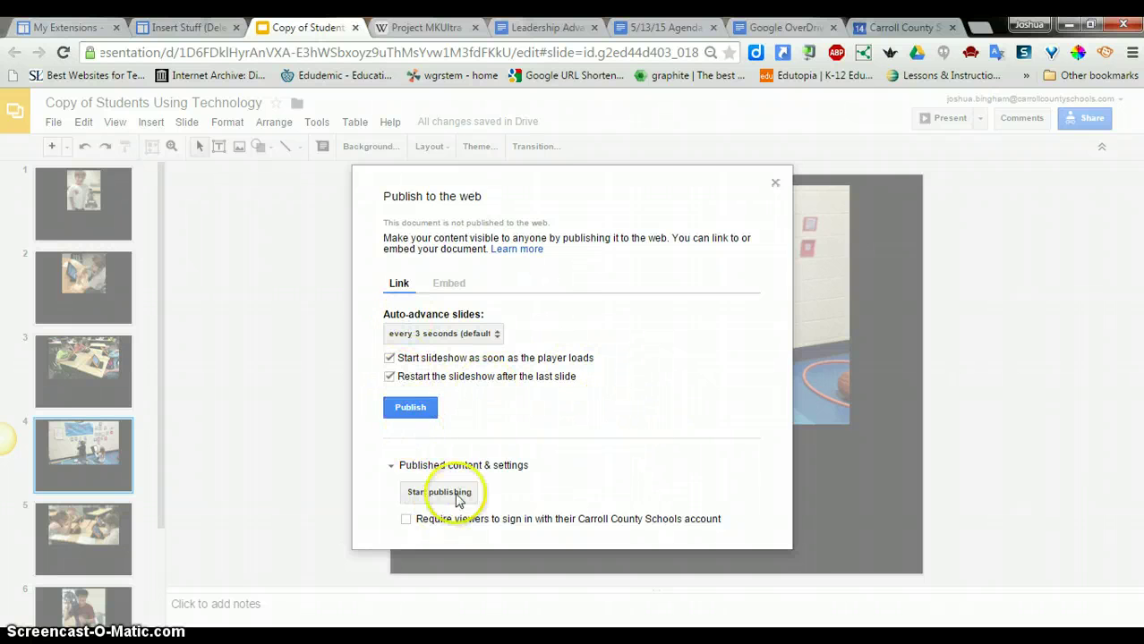
pyautogui.click(412, 410)
pyautogui.click(593, 159)
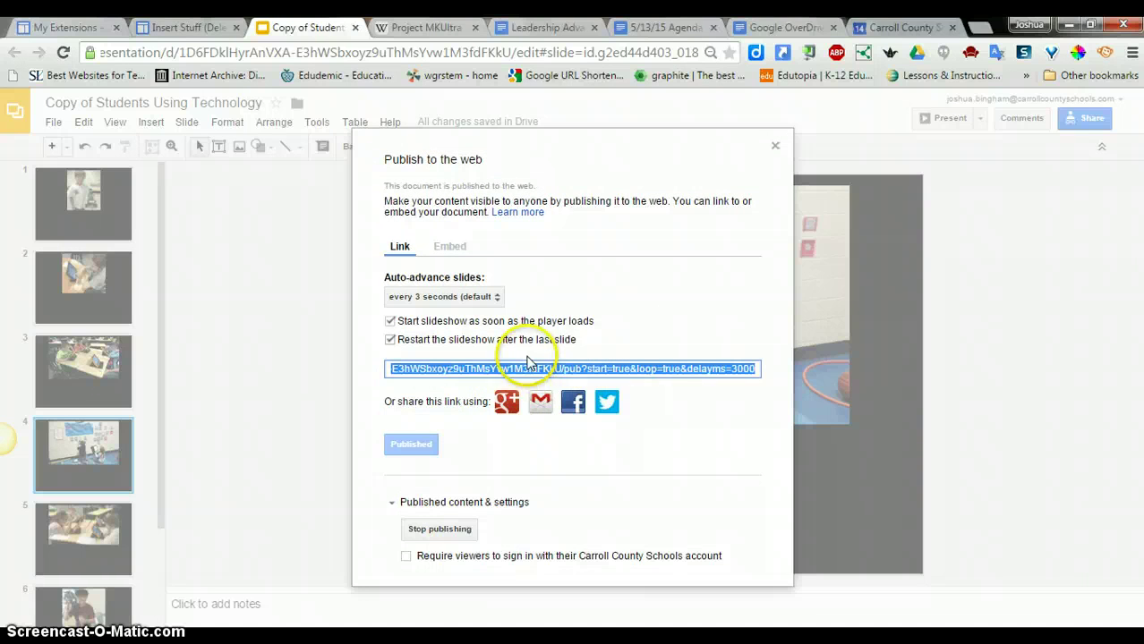
pyautogui.click(528, 371)
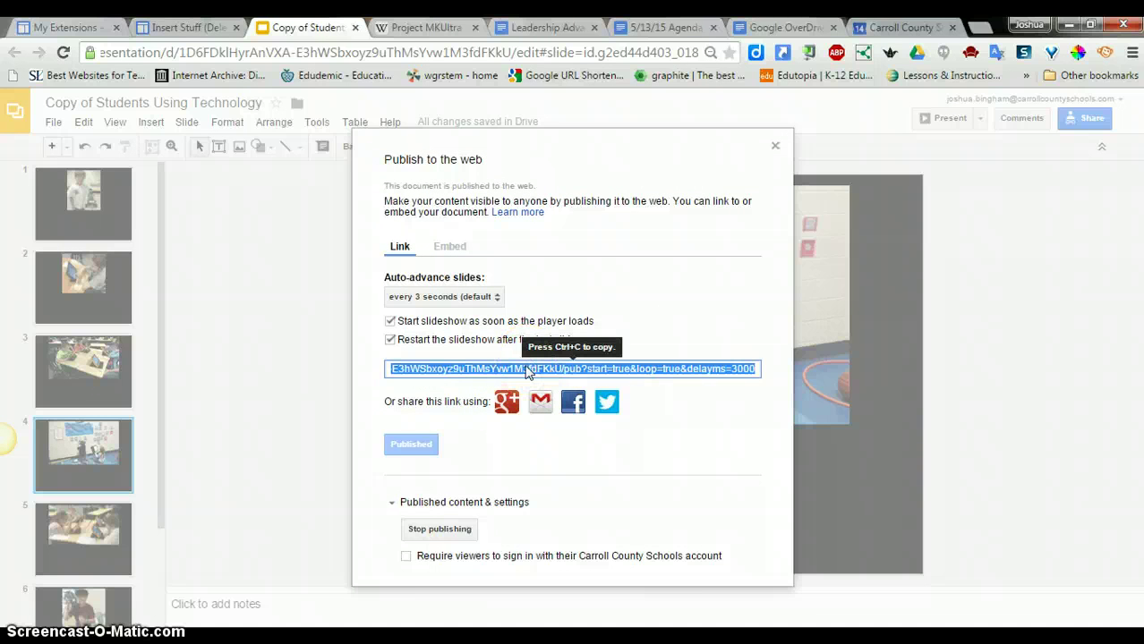
# Paste the published deck link into a Slideshow Maker gadget and insert it 600 pixels high.
pyautogui.hotkey('ctrl', 'c')
pyautogui.click(183, 27)
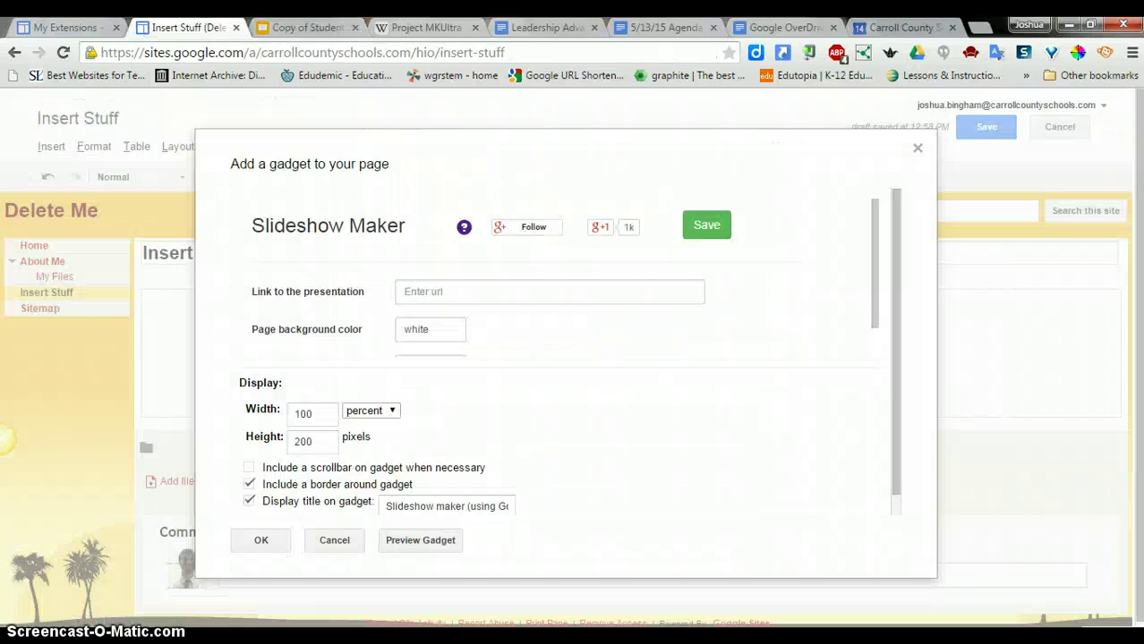
pyautogui.click(539, 290)
pyautogui.hotkey('ctrl', 'v')
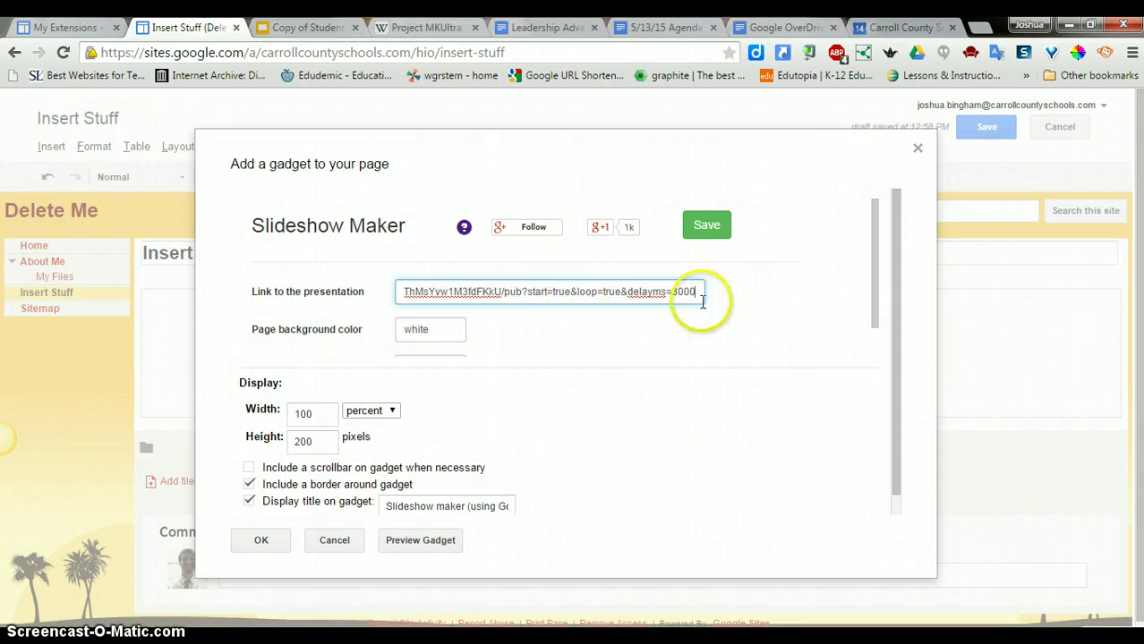
pyautogui.click(707, 226)
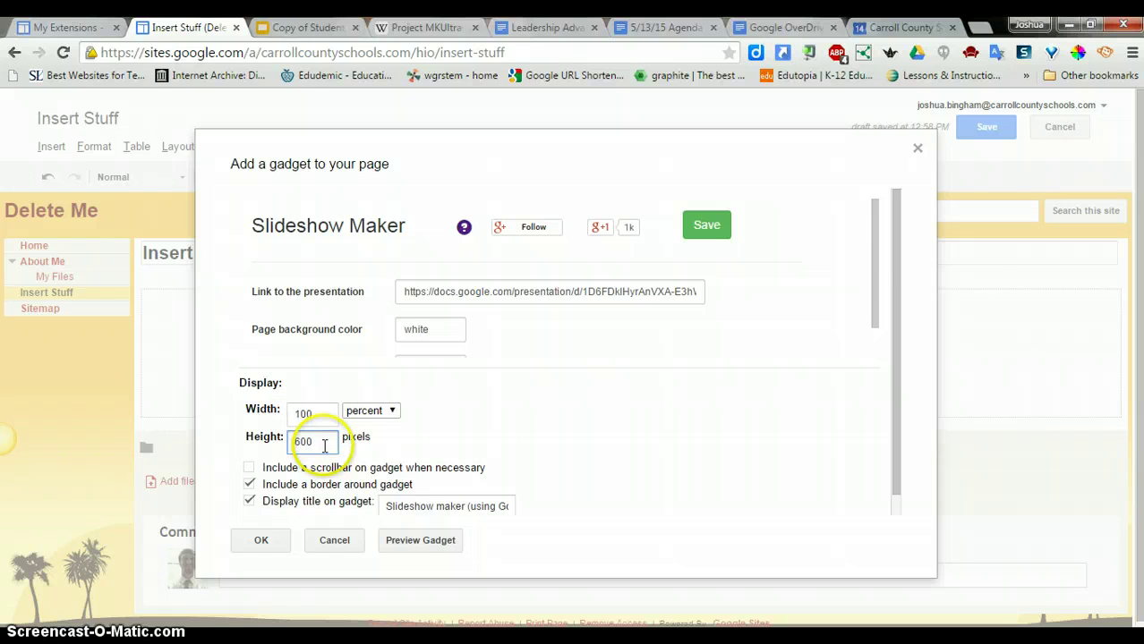
pyautogui.click(273, 543)
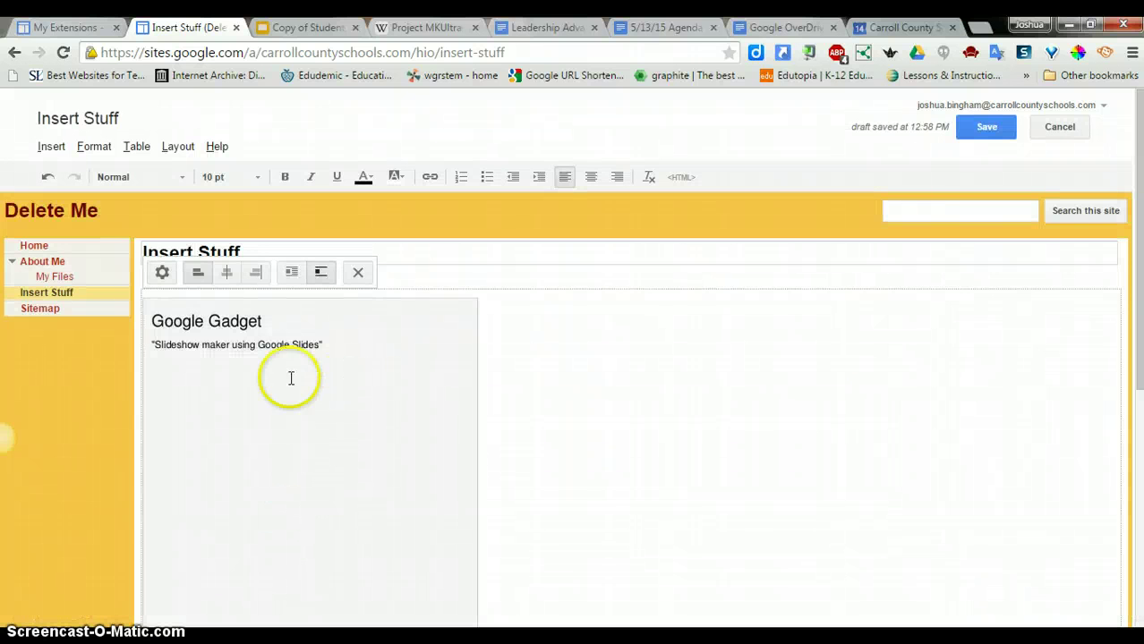
# Save the Insert Stuff page with the new slideshow gadget.
pyautogui.click(995, 130)
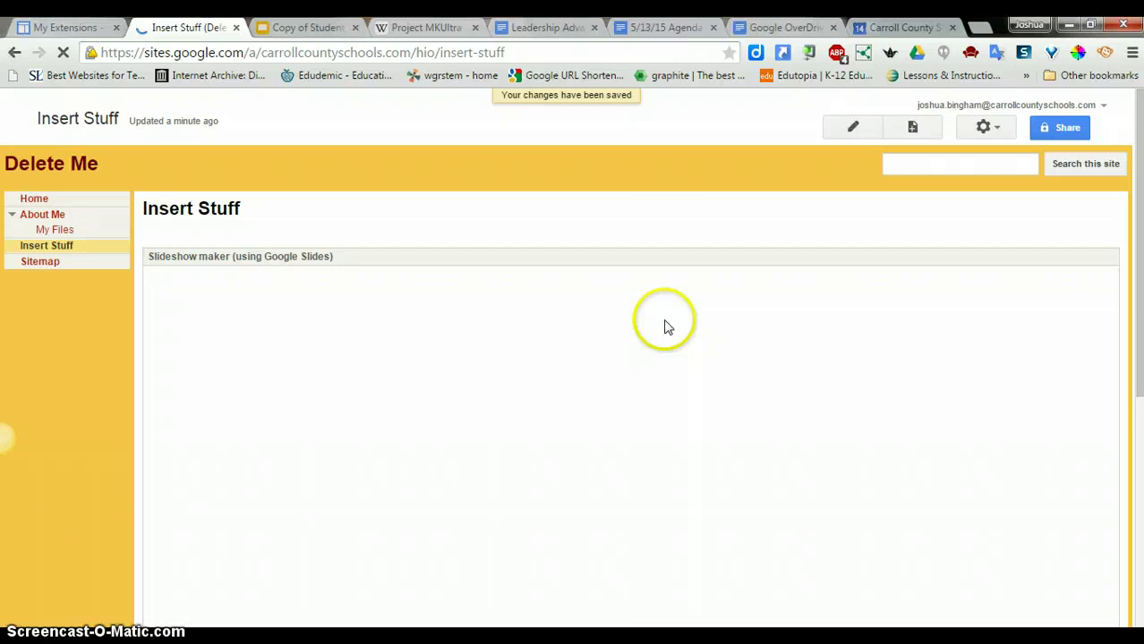
pyautogui.scroll(-5, 651, 344)
pyautogui.scroll(4, 650, 341)
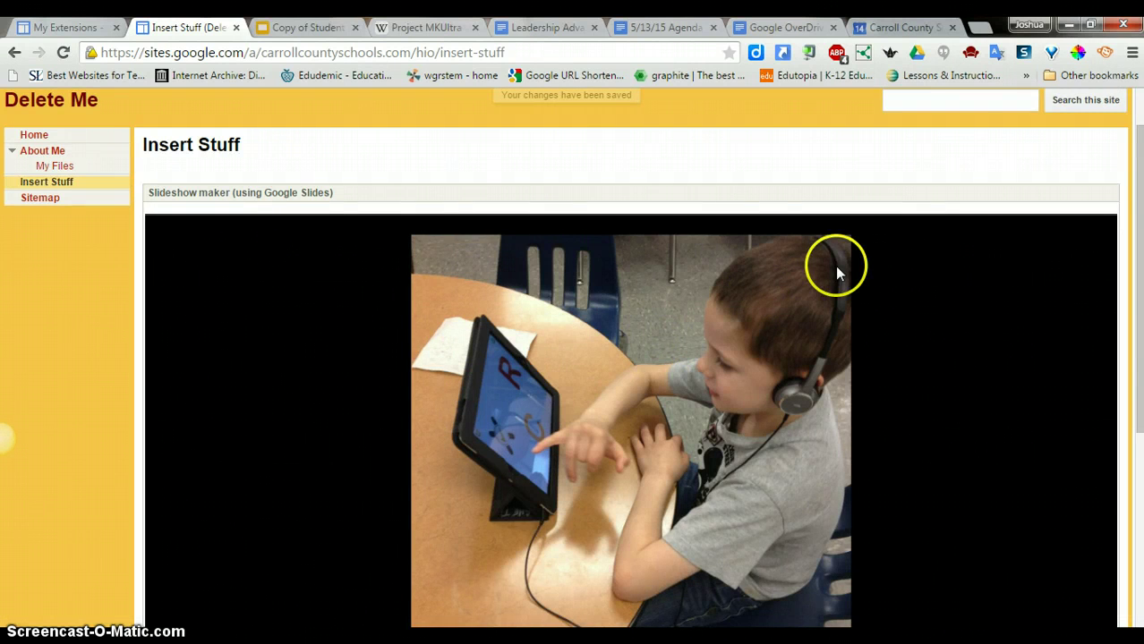
pyautogui.scroll(1, 615, 287)
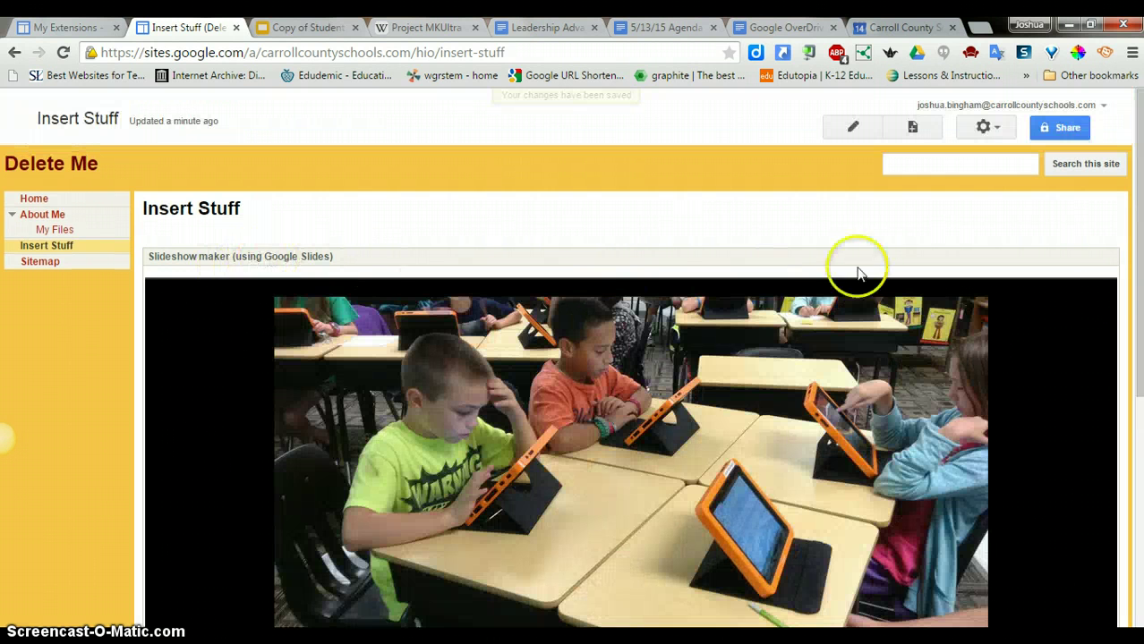
# Turn off the gadget's border and title in its settings, then save the page.
pyautogui.click(854, 128)
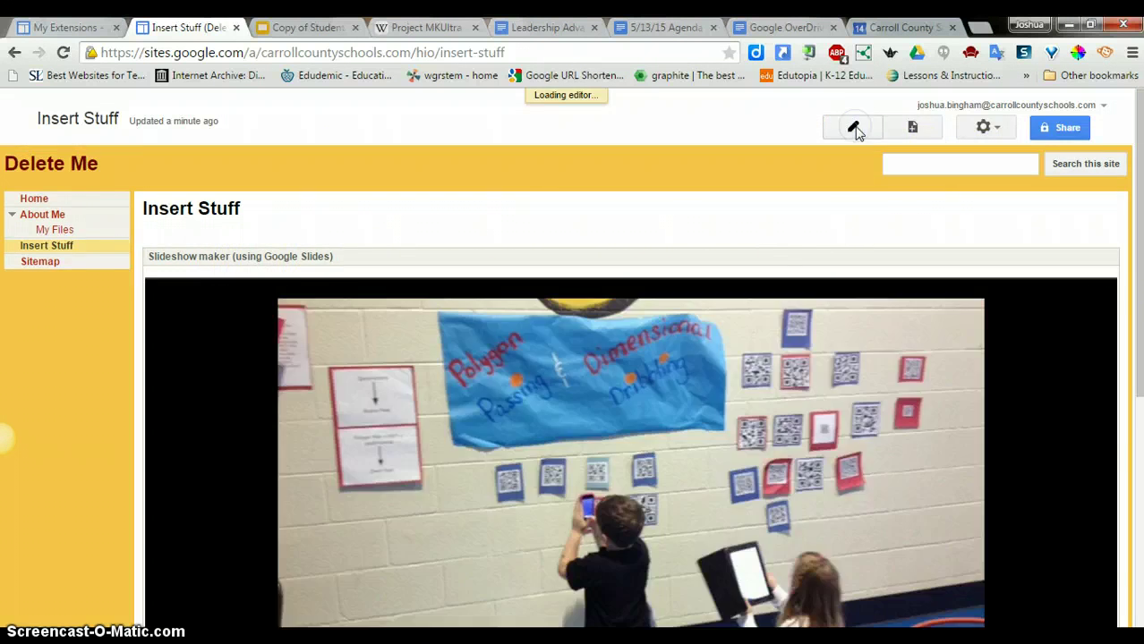
pyautogui.click(161, 273)
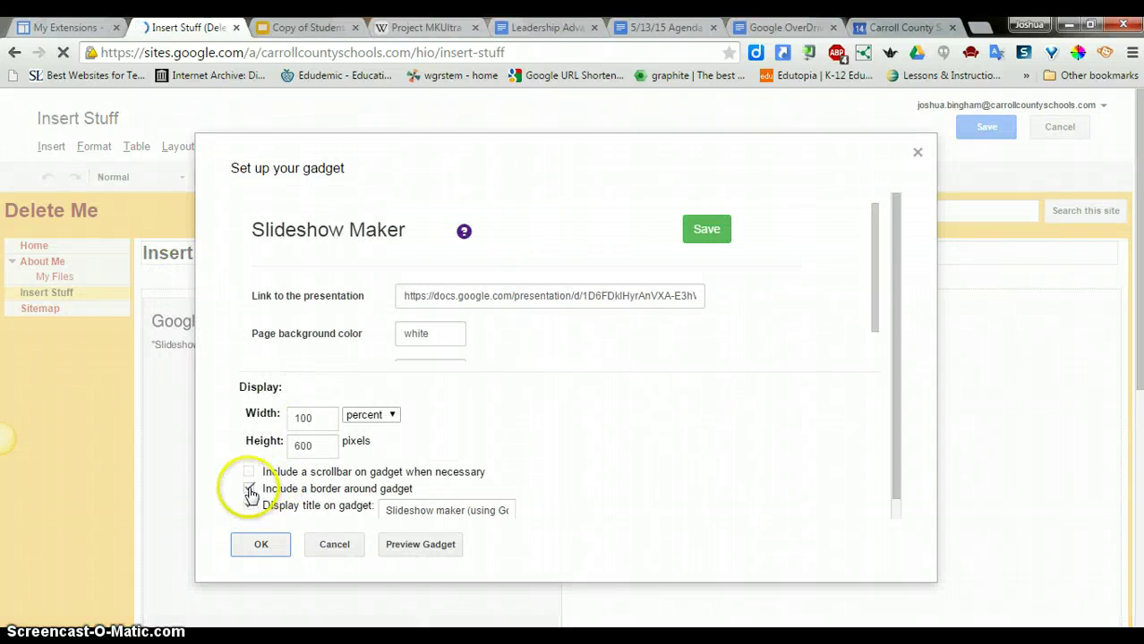
pyautogui.click(249, 488)
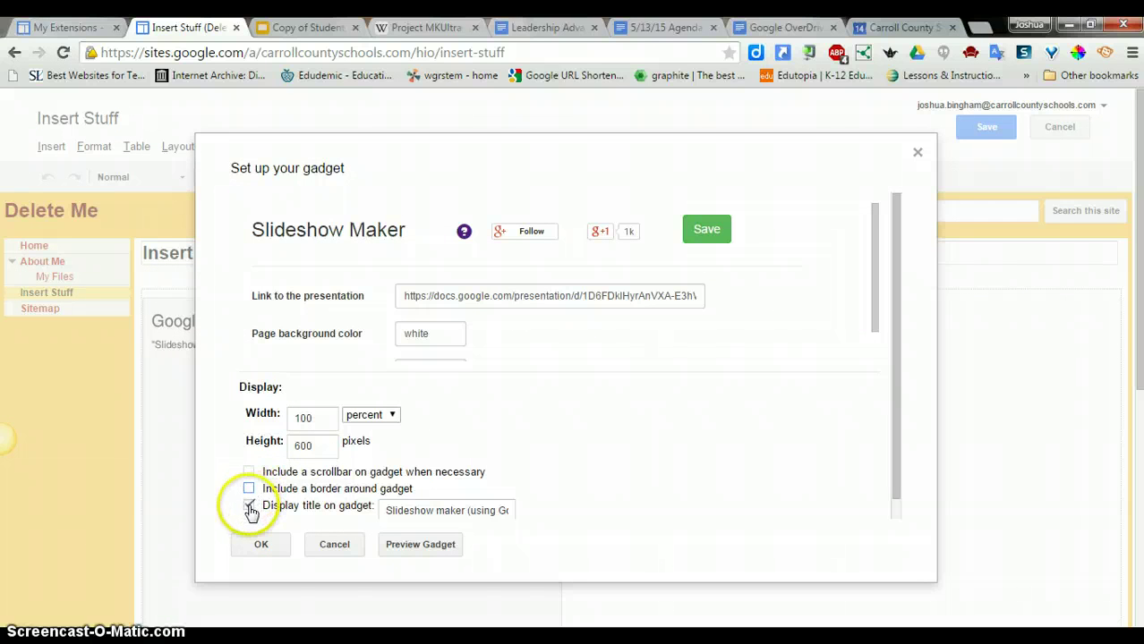
pyautogui.click(250, 507)
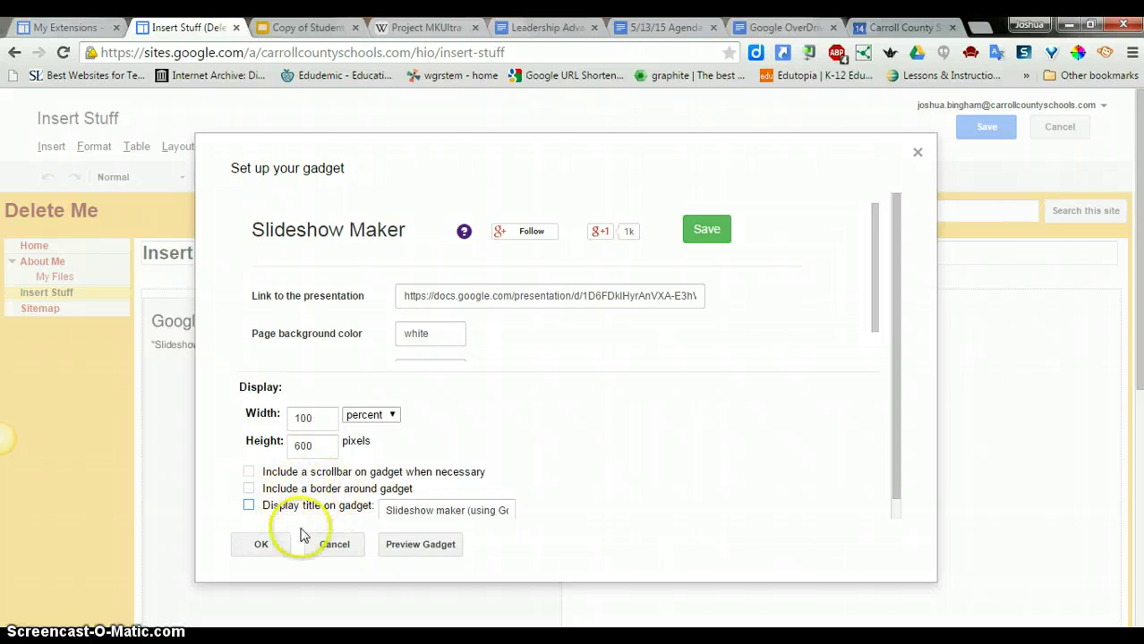
pyautogui.click(273, 548)
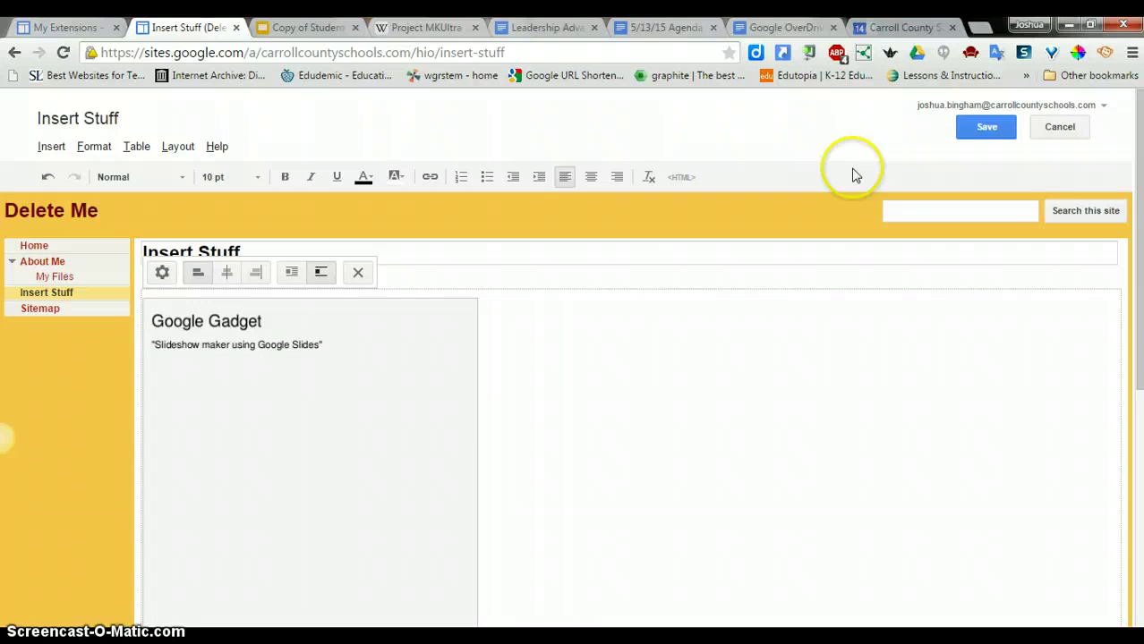
pyautogui.click(987, 127)
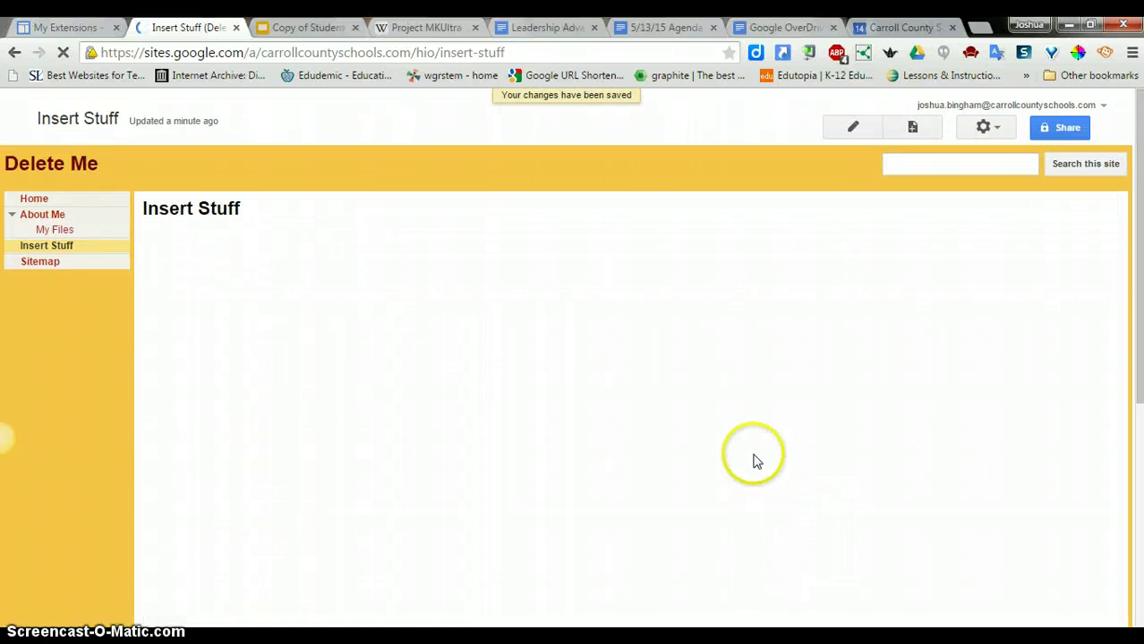
# Insert an HTML Box on the empty line above the slideshow gadget.
pyautogui.scroll(-2, 902, 313)
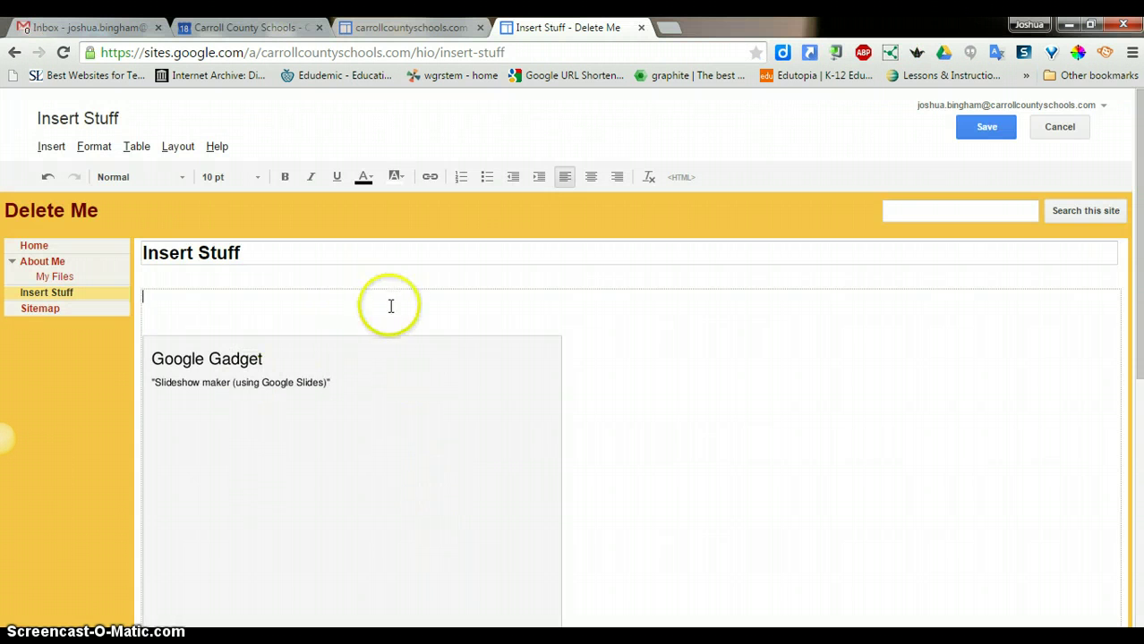
pyautogui.click(364, 297)
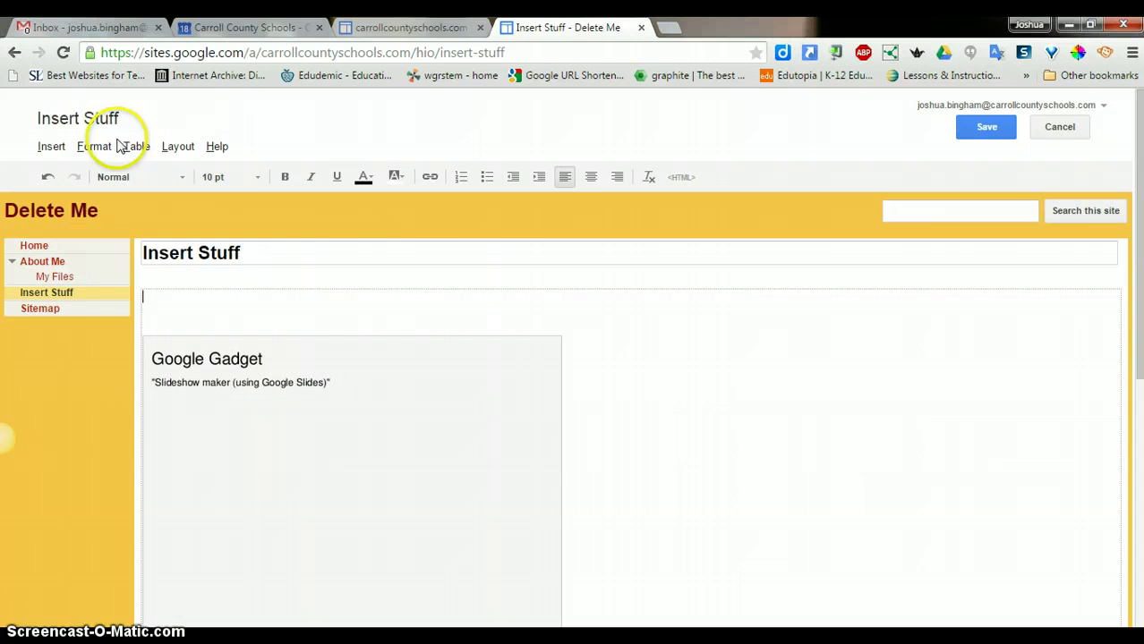
pyautogui.click(60, 150)
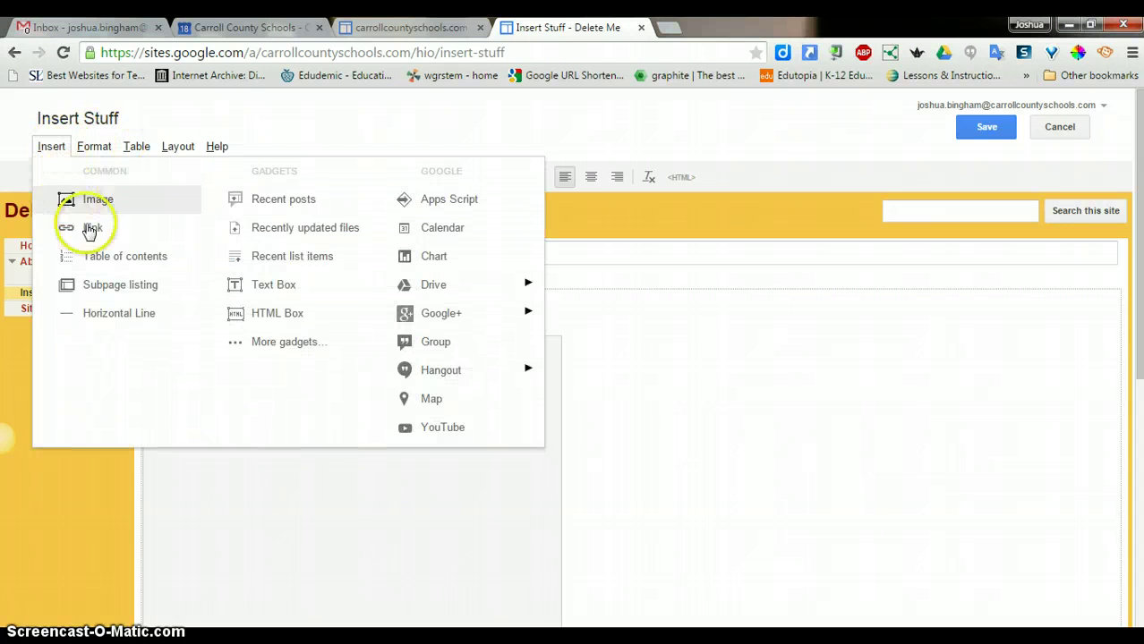
pyautogui.click(271, 318)
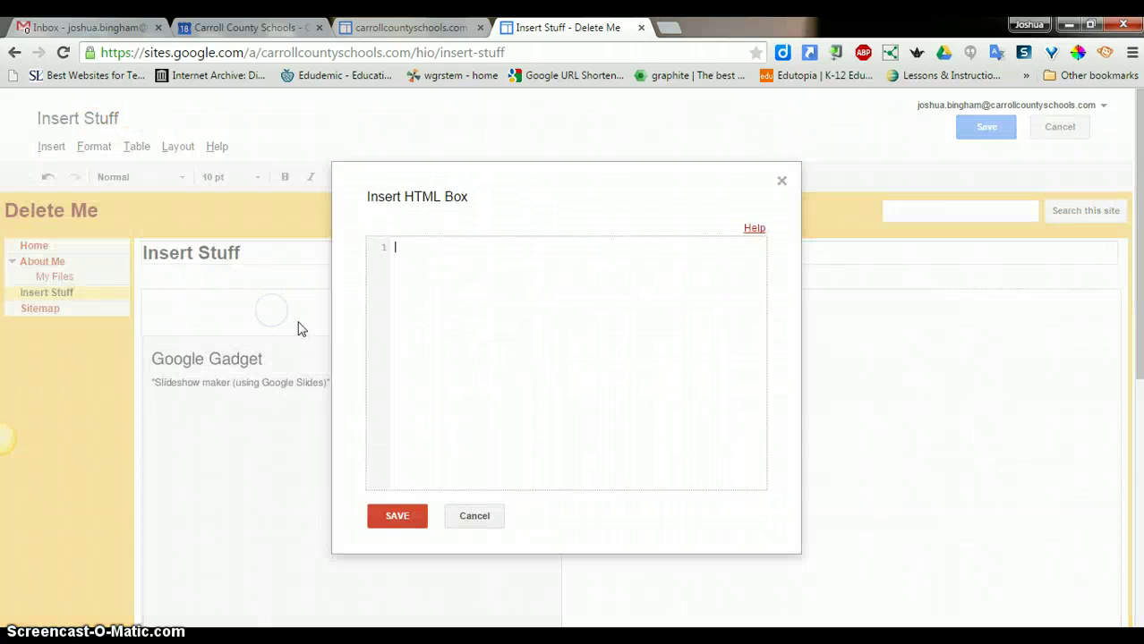
pyautogui.click(462, 276)
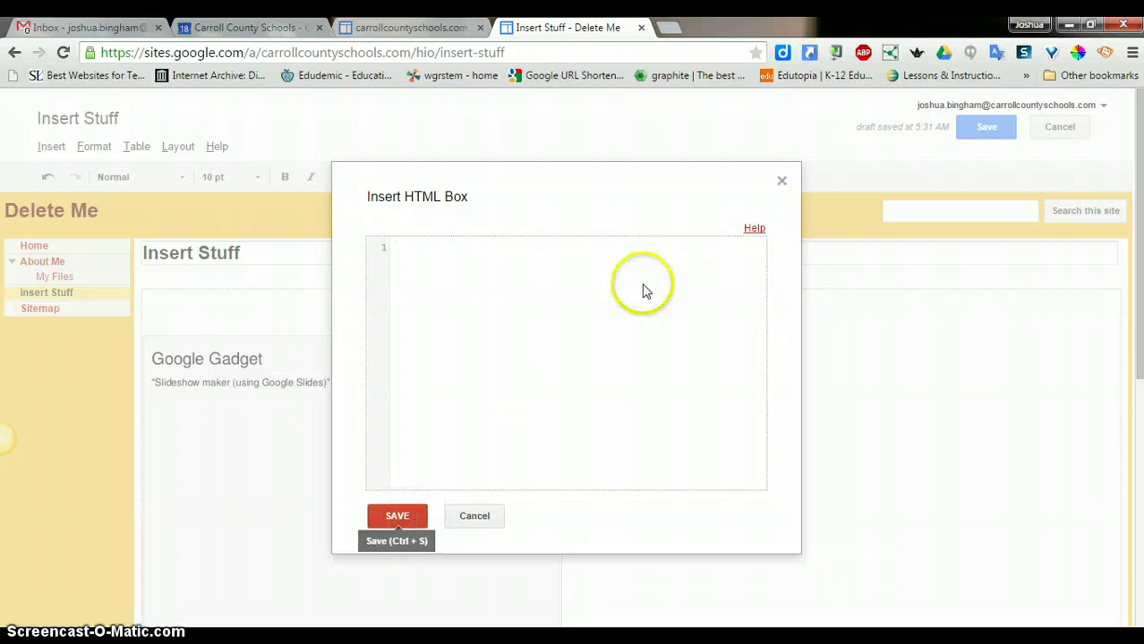
# Close the HTML box unchanged, browse the More gadgets gallery, and dismiss it without adding anything.
pyautogui.click(781, 182)
pyautogui.click(43, 146)
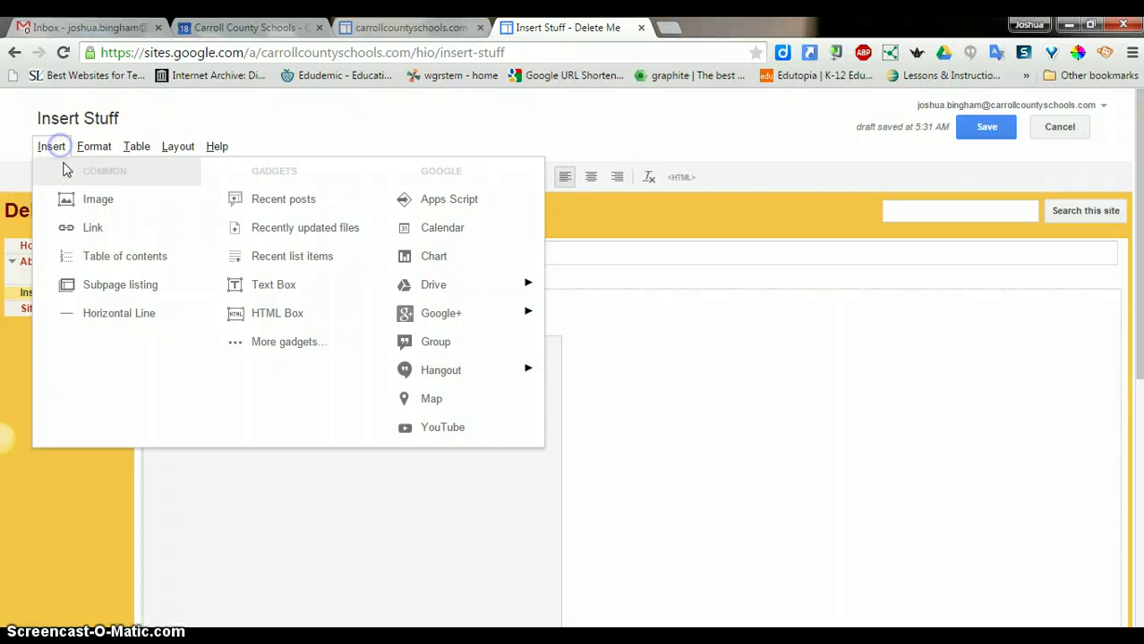
pyautogui.click(288, 351)
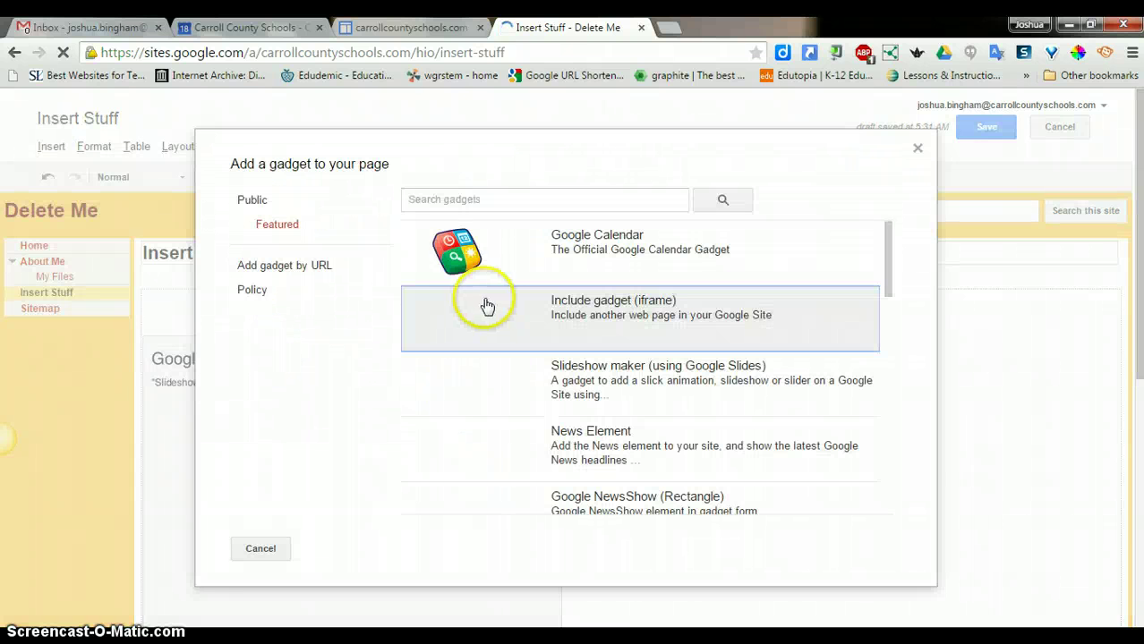
pyautogui.scroll(-4, 488, 318)
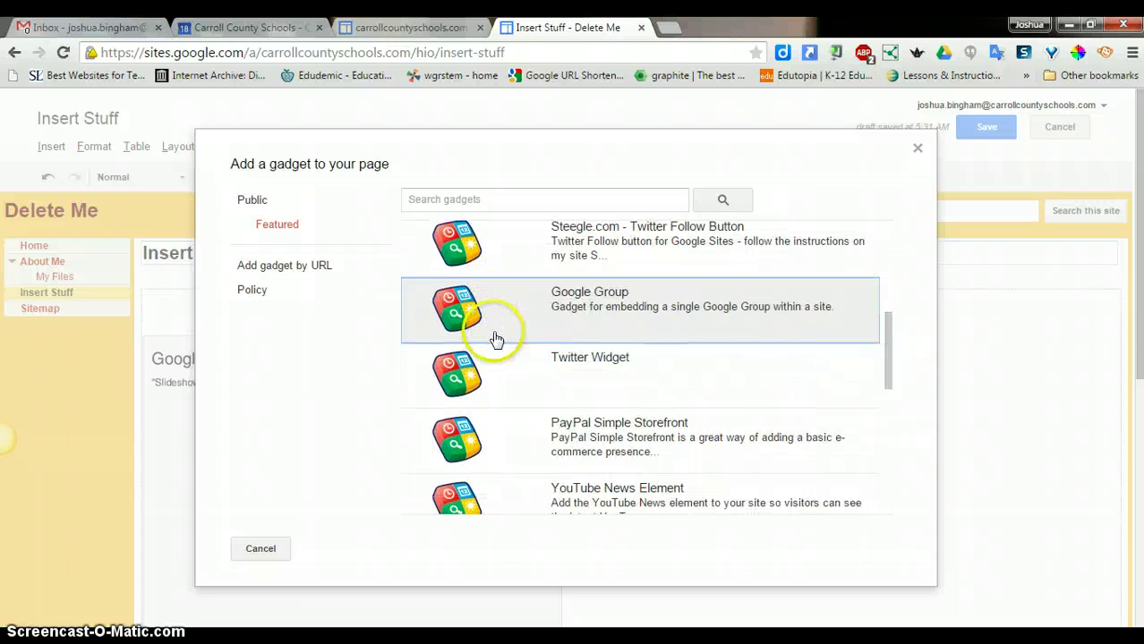
pyautogui.scroll(-3, 497, 340)
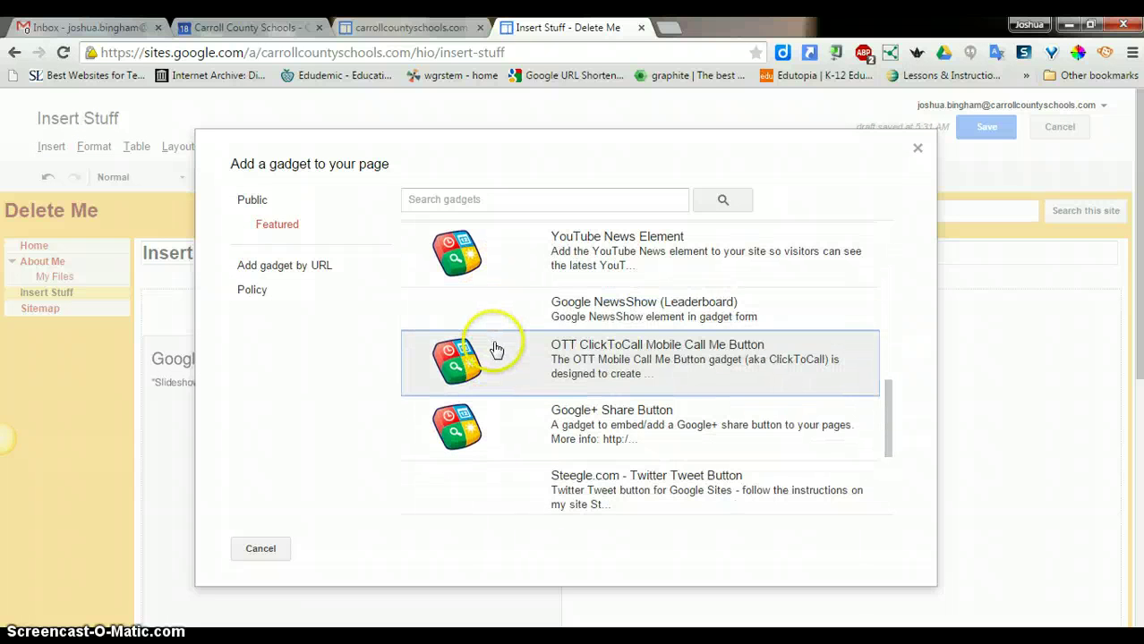
pyautogui.scroll(-5, 495, 349)
pyautogui.press('Escape')
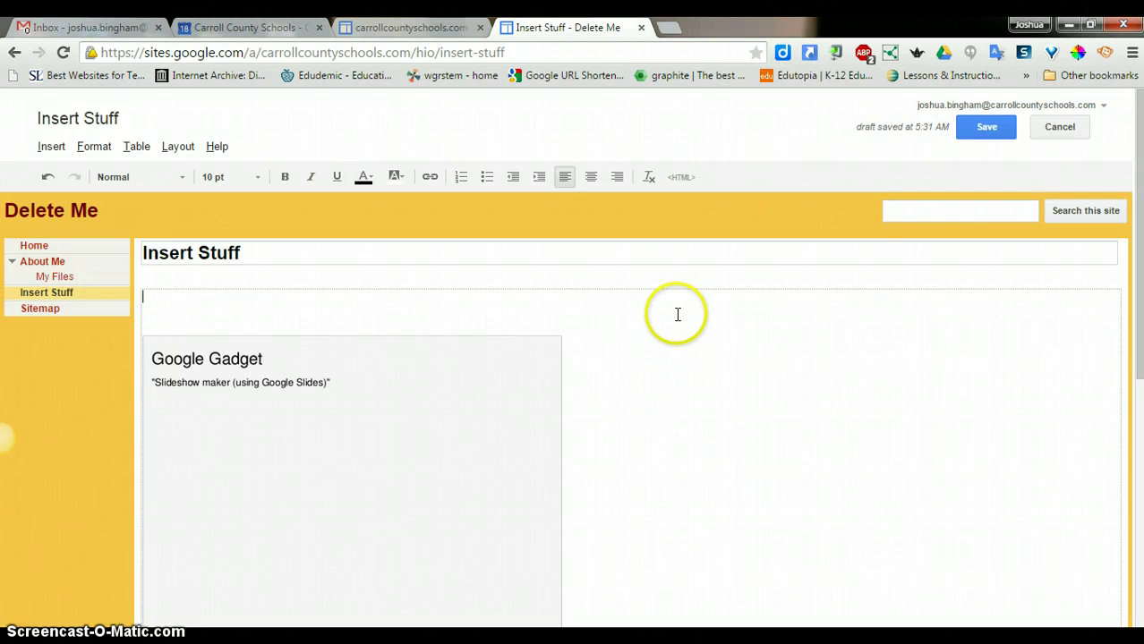
pyautogui.click(588, 300)
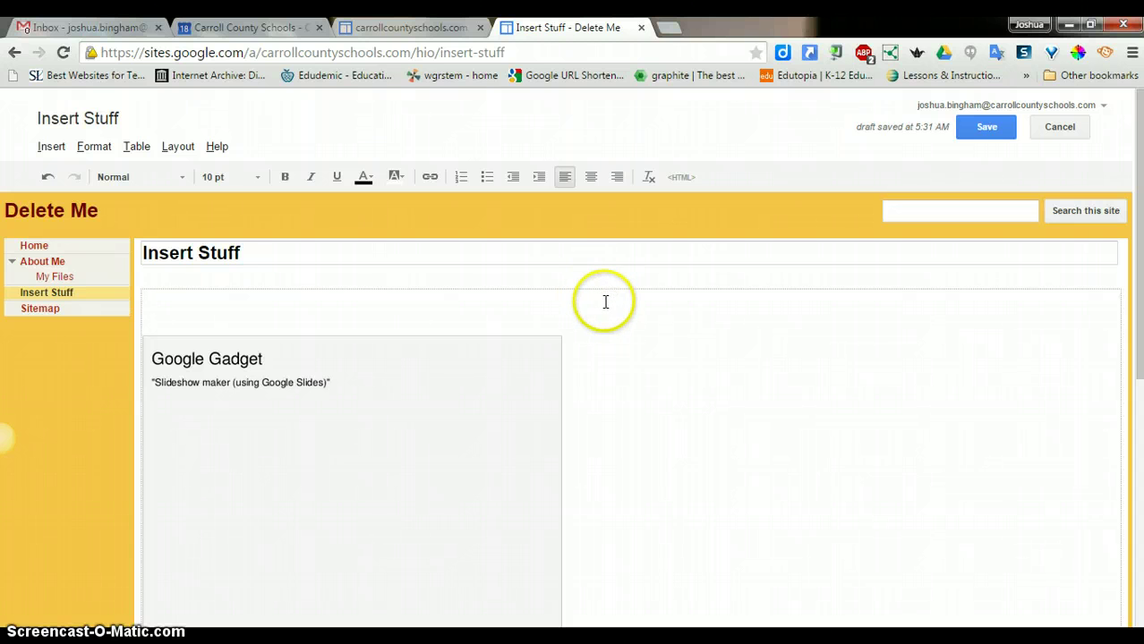
pyautogui.click(605, 301)
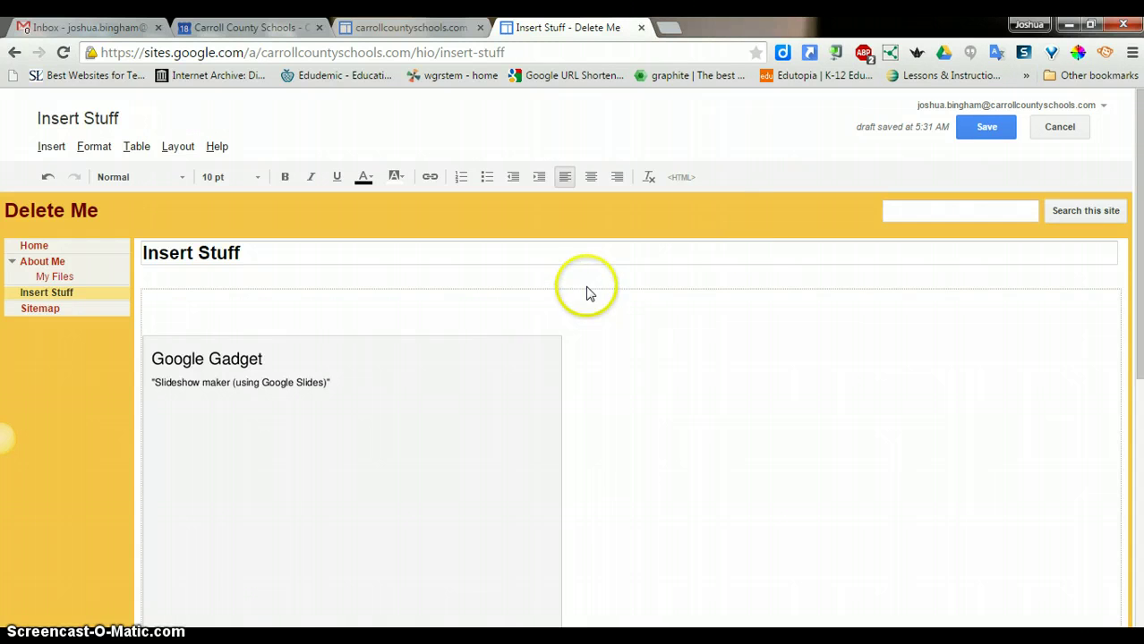